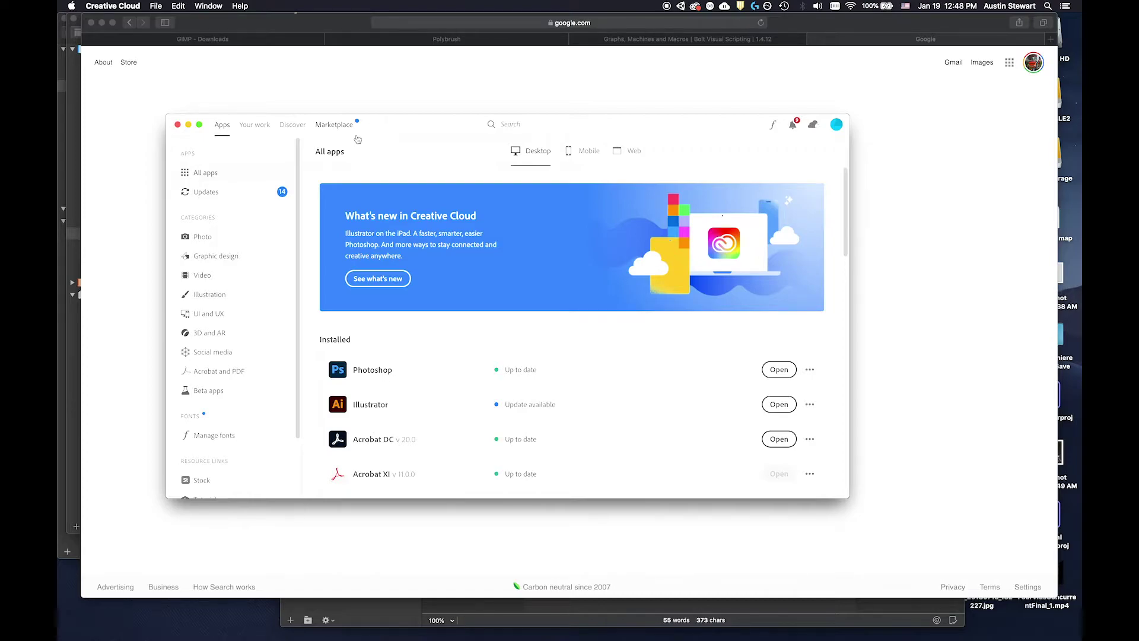
- Launch Adobe Photoshop 2021 through a Spotlight search for "photo"
{"action": "left_click_drag", "start_coordinate": [427, 119], "coordinate": [455, 110]}
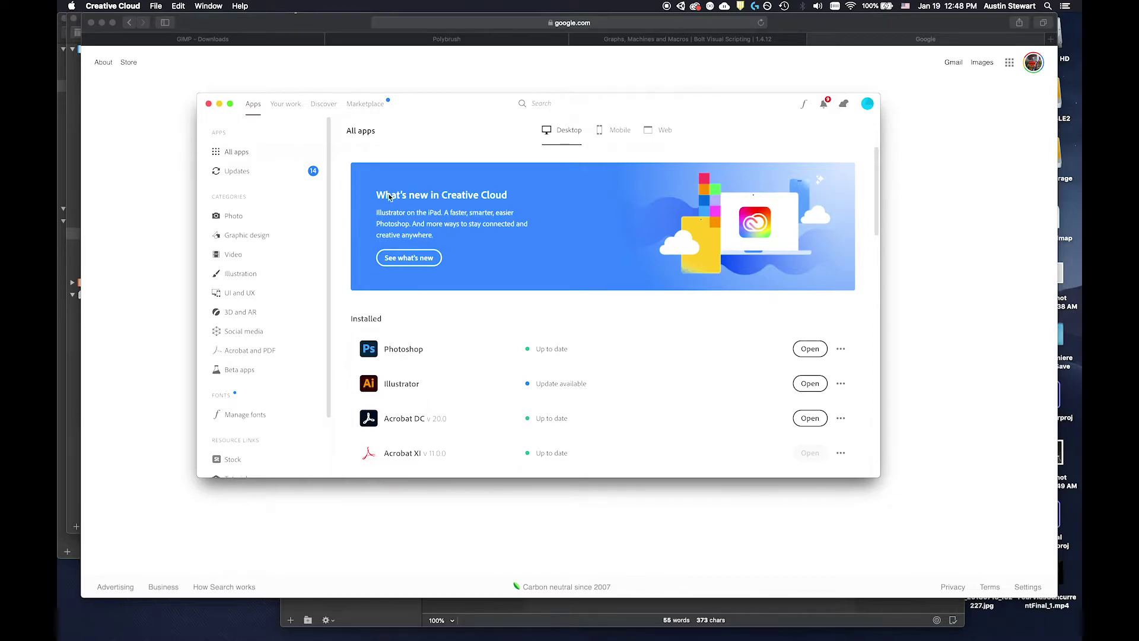
{"action": "mouse_move", "coordinate": [374, 357]}
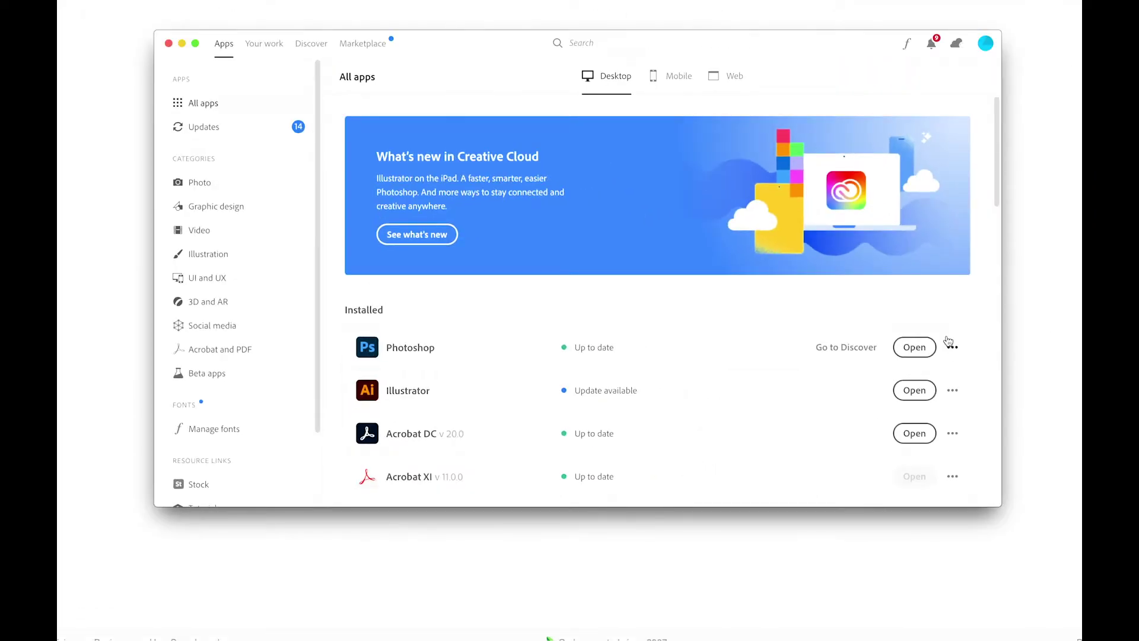
{"action": "left_click", "coordinate": [914, 347]}
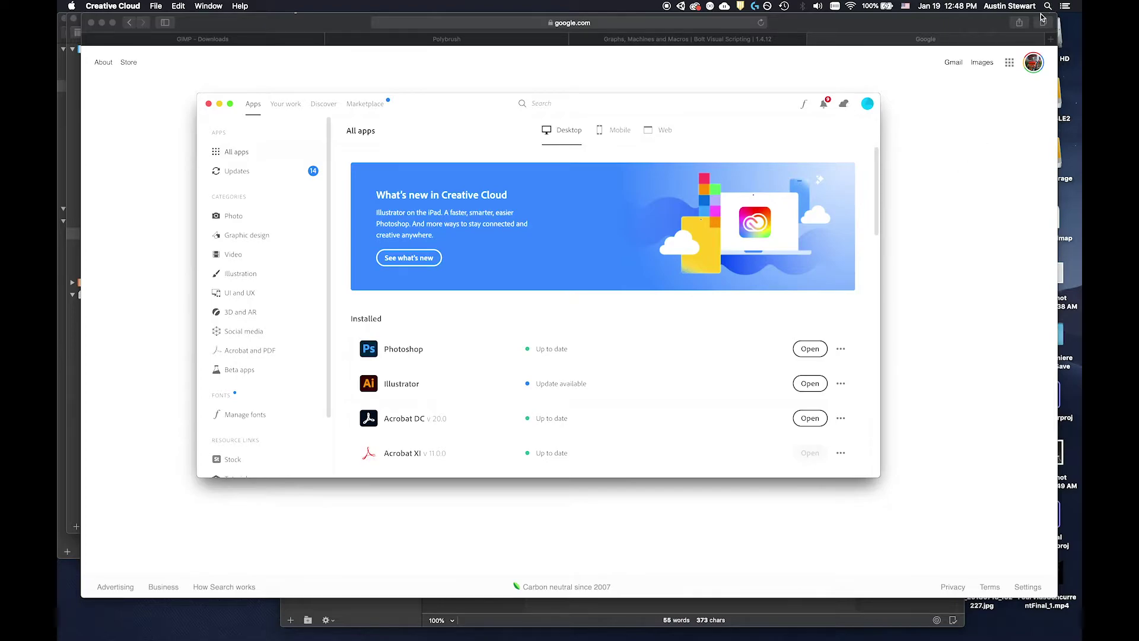
{"action": "left_click", "coordinate": [1048, 6]}
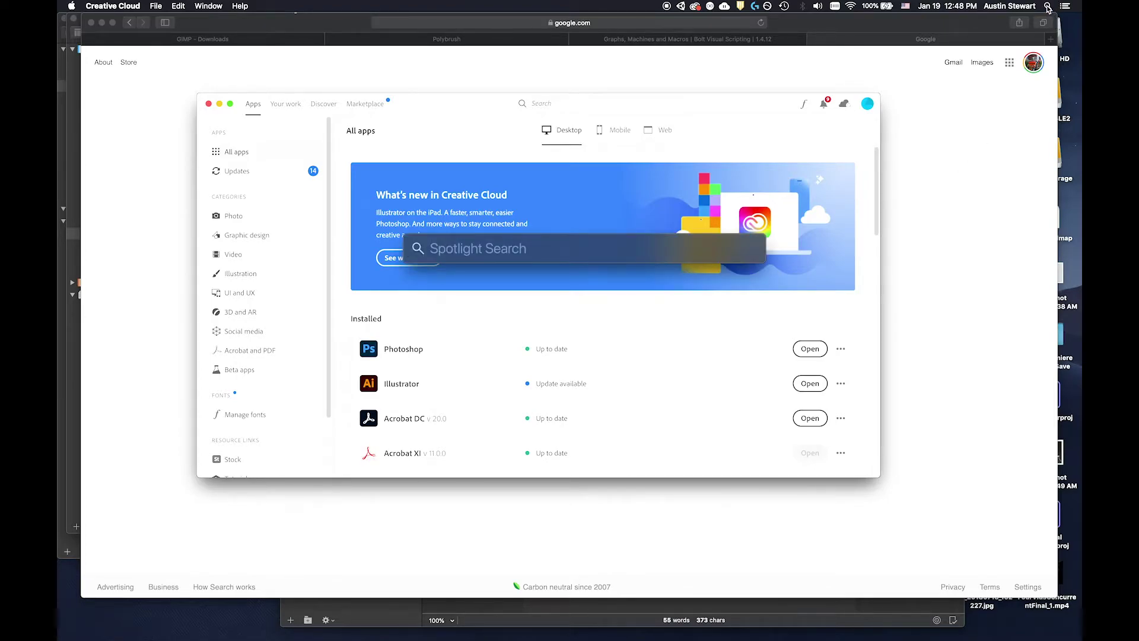
{"action": "type", "text": "photo"}
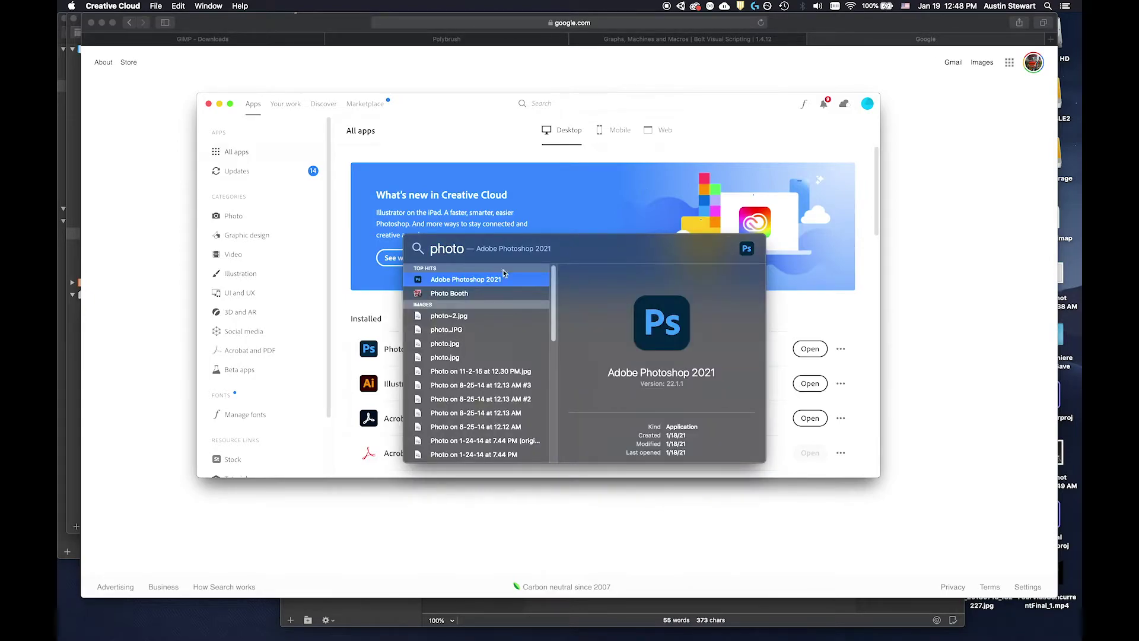
{"action": "left_click", "coordinate": [475, 281]}
{"action": "left_click", "coordinate": [472, 281]}
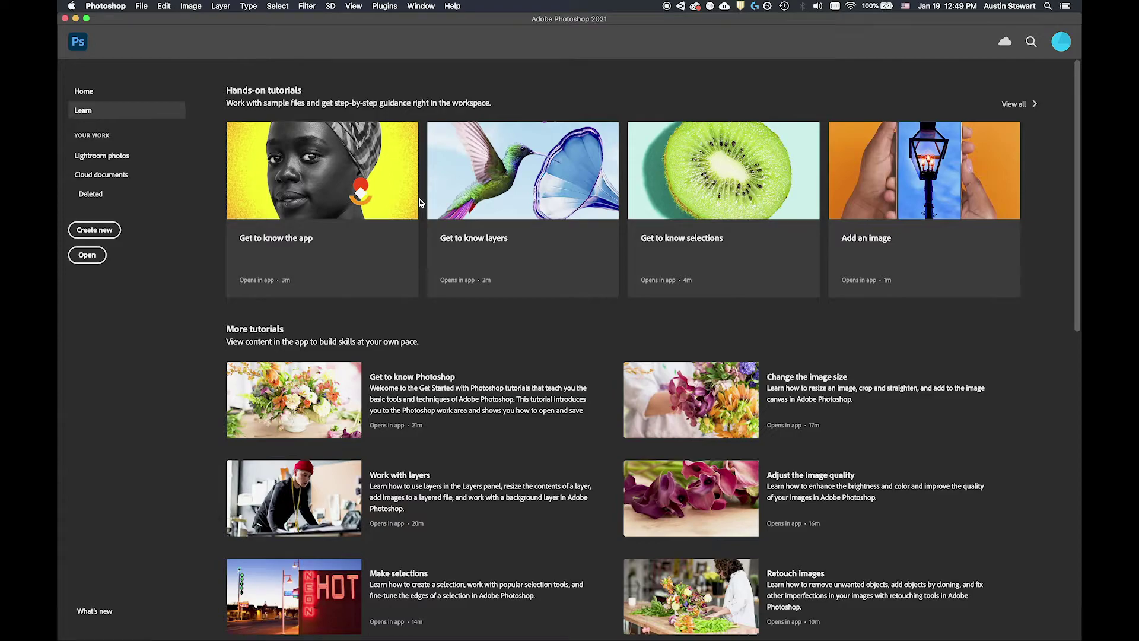
- Start creating a new document and move its setup window clear for viewing
{"action": "key", "text": "XF86MonBrightnessUp"}
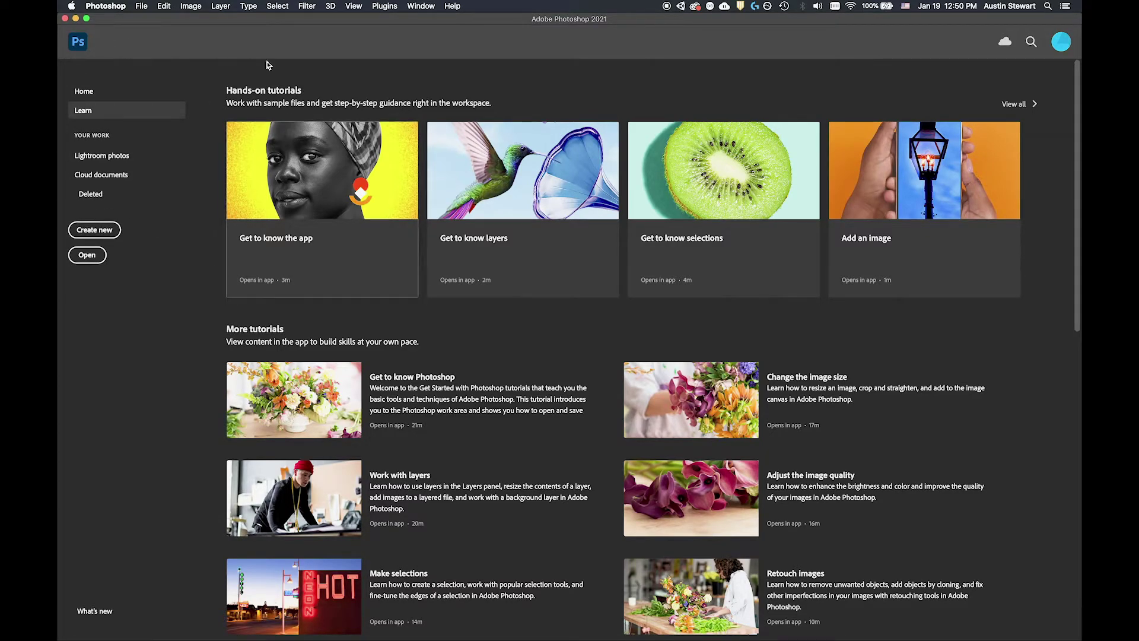
{"action": "left_click", "coordinate": [88, 230]}
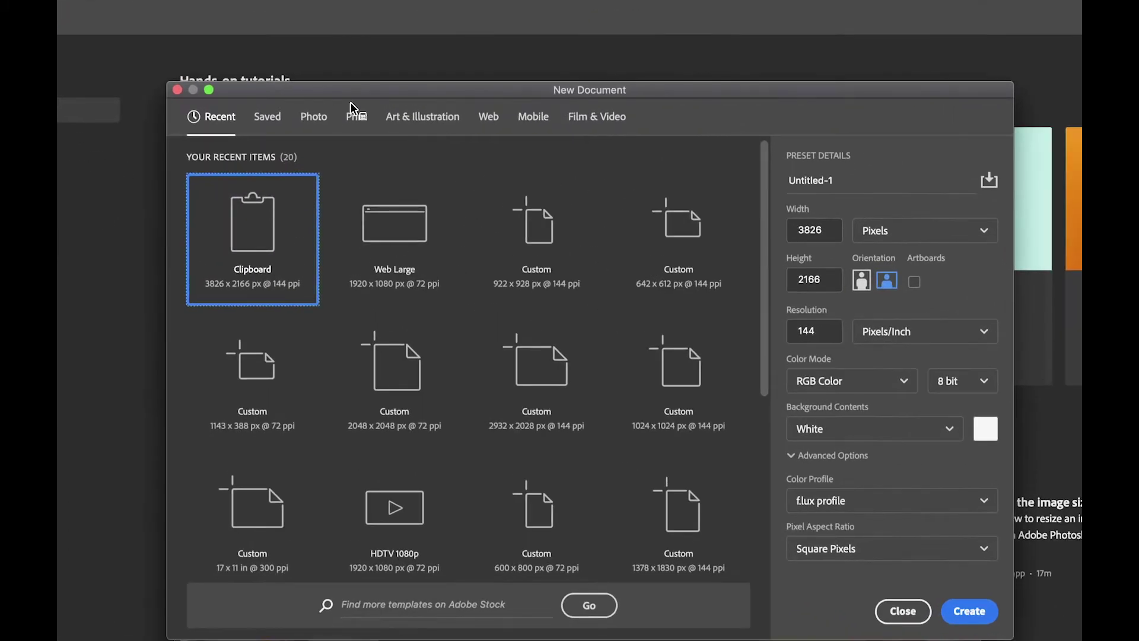
{"action": "left_click_drag", "start_coordinate": [416, 87], "coordinate": [392, 45]}
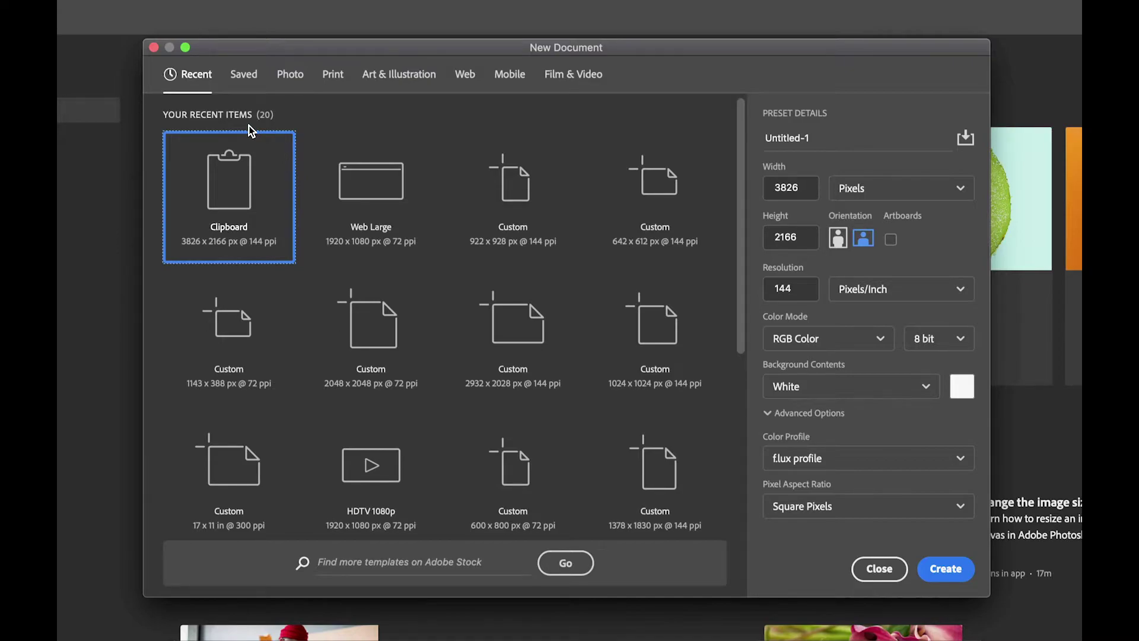
{"action": "left_click_drag", "start_coordinate": [310, 47], "coordinate": [311, 35]}
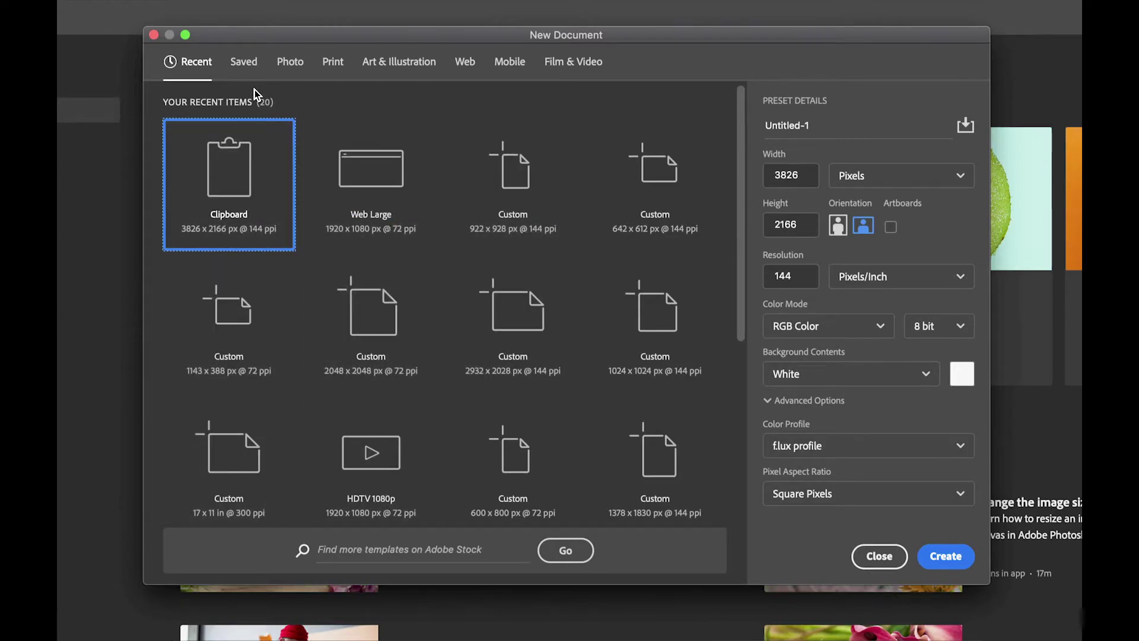
- Examine the new-document presets for the Saved, Photo, Print, Art & Illustration, Web, Mobile and Film & Video categories
{"action": "left_click", "coordinate": [244, 70]}
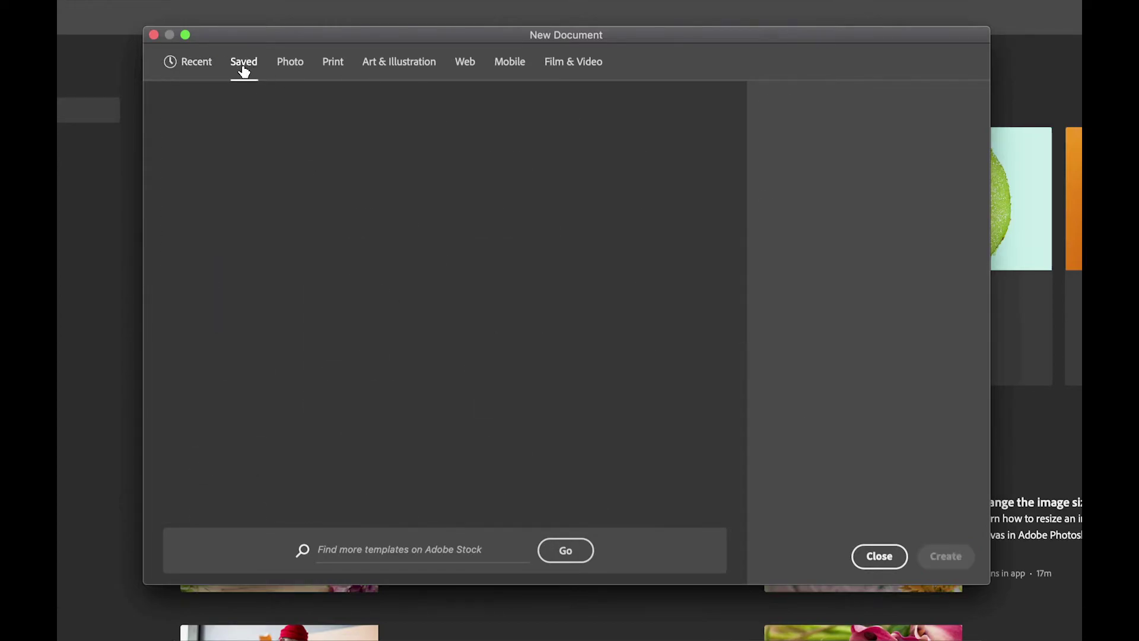
{"action": "left_click", "coordinate": [296, 64]}
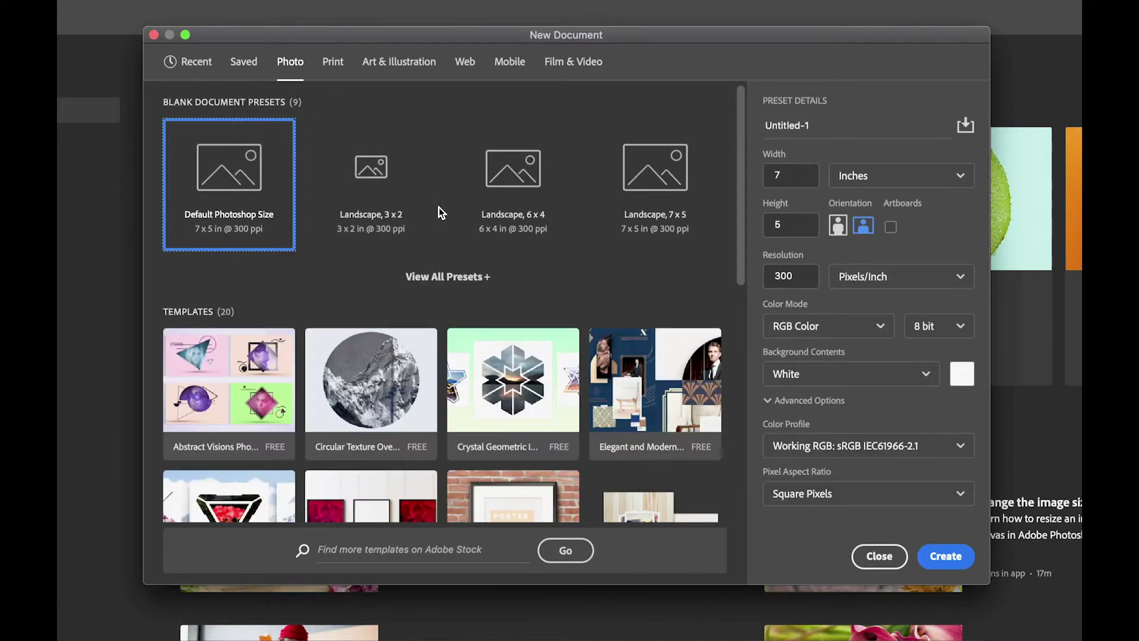
{"action": "left_click", "coordinate": [336, 68]}
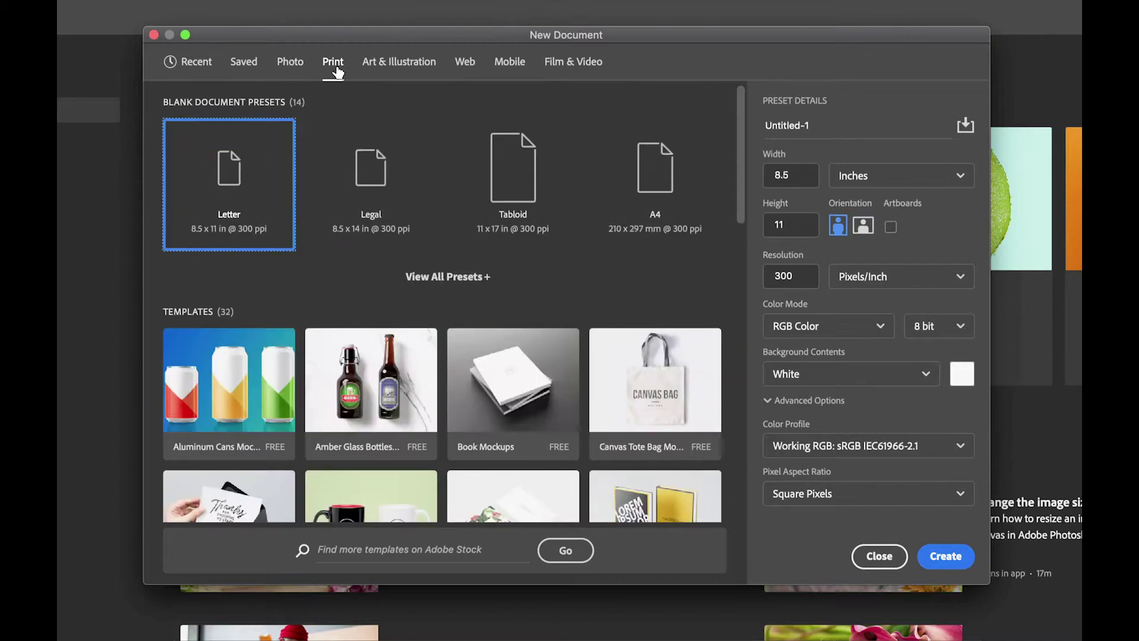
{"action": "left_click", "coordinate": [407, 70]}
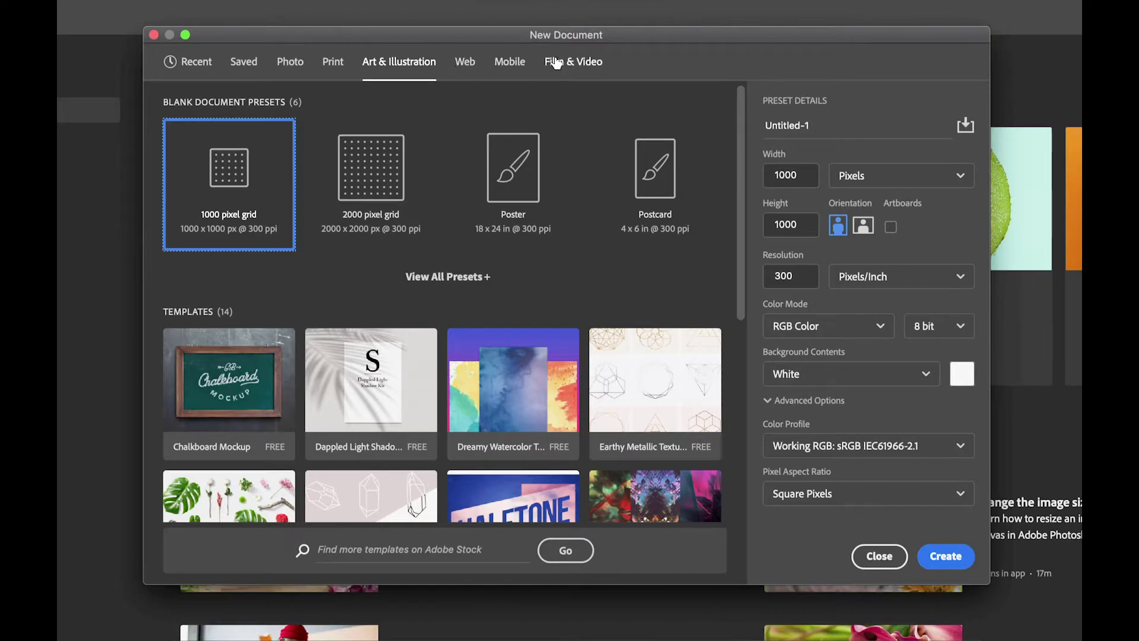
{"action": "left_click", "coordinate": [291, 63]}
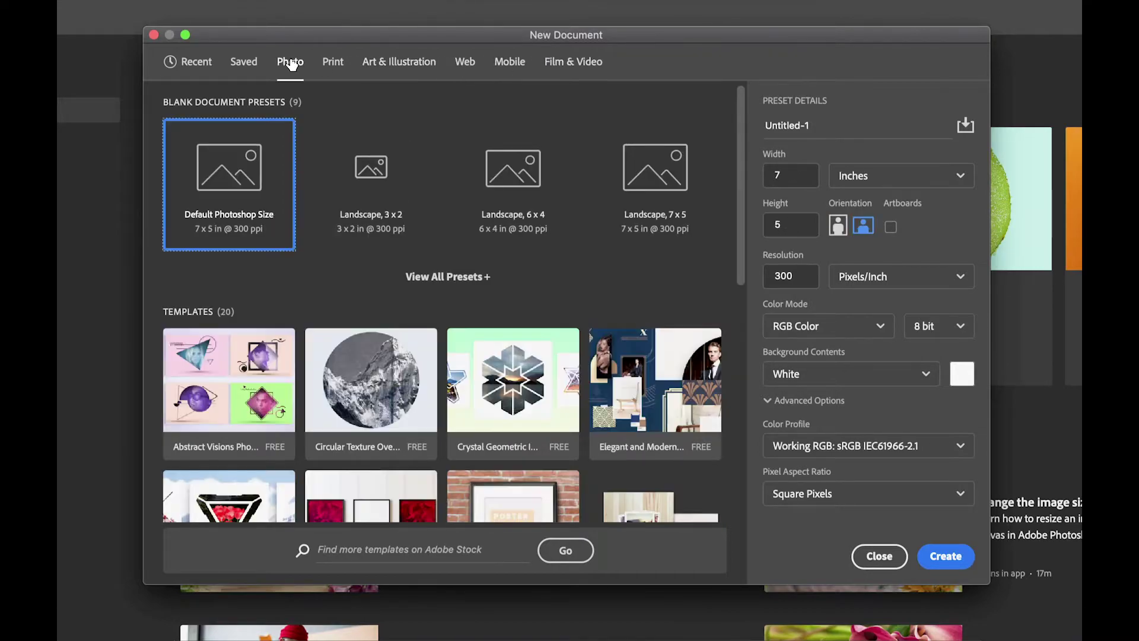
{"action": "left_click", "coordinate": [334, 64]}
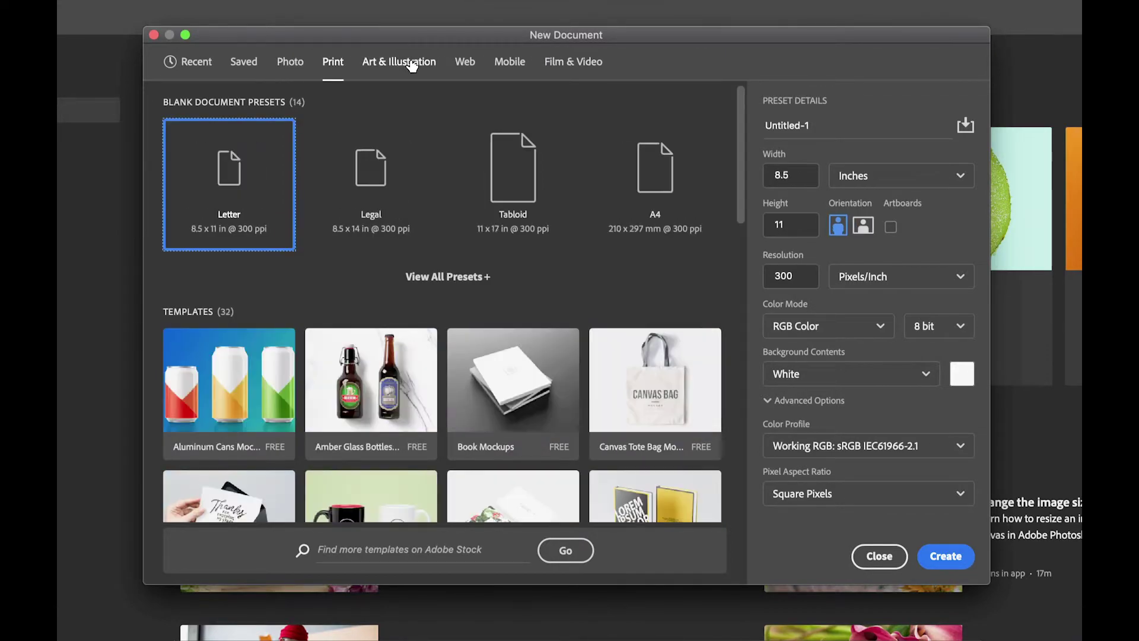
{"action": "left_click", "coordinate": [410, 65]}
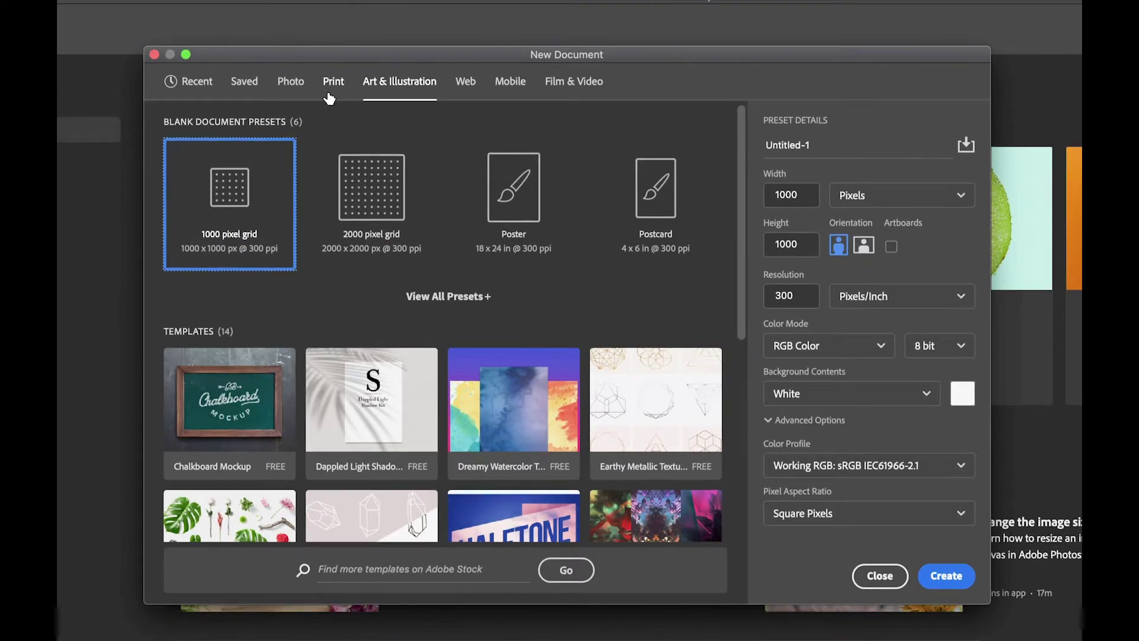
{"action": "left_click", "coordinate": [328, 88]}
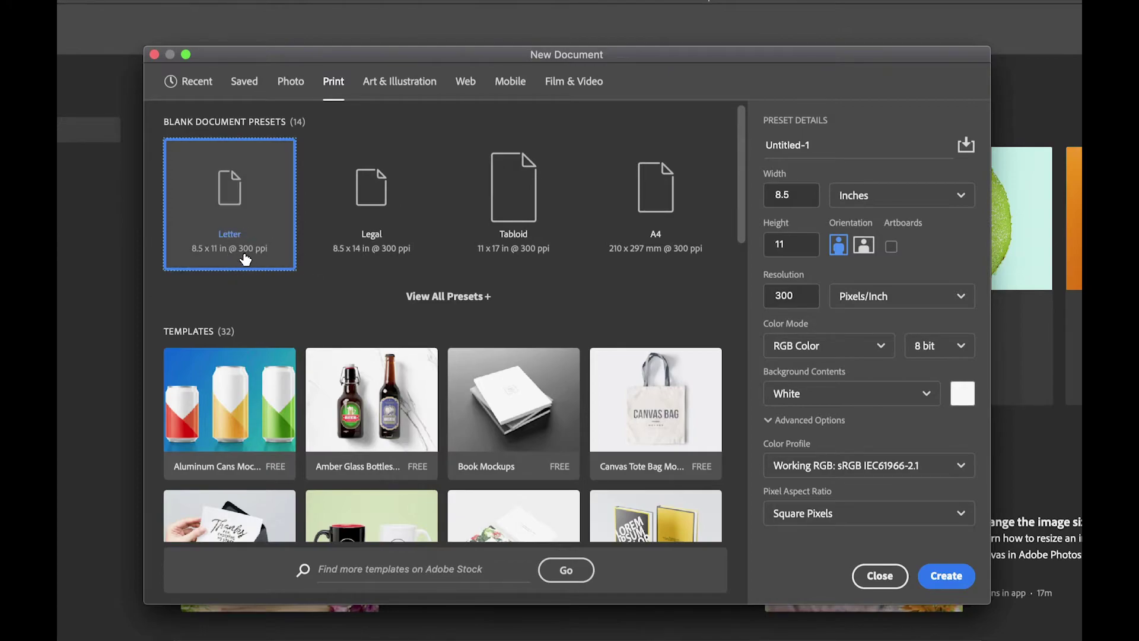
{"action": "left_click", "coordinate": [290, 81]}
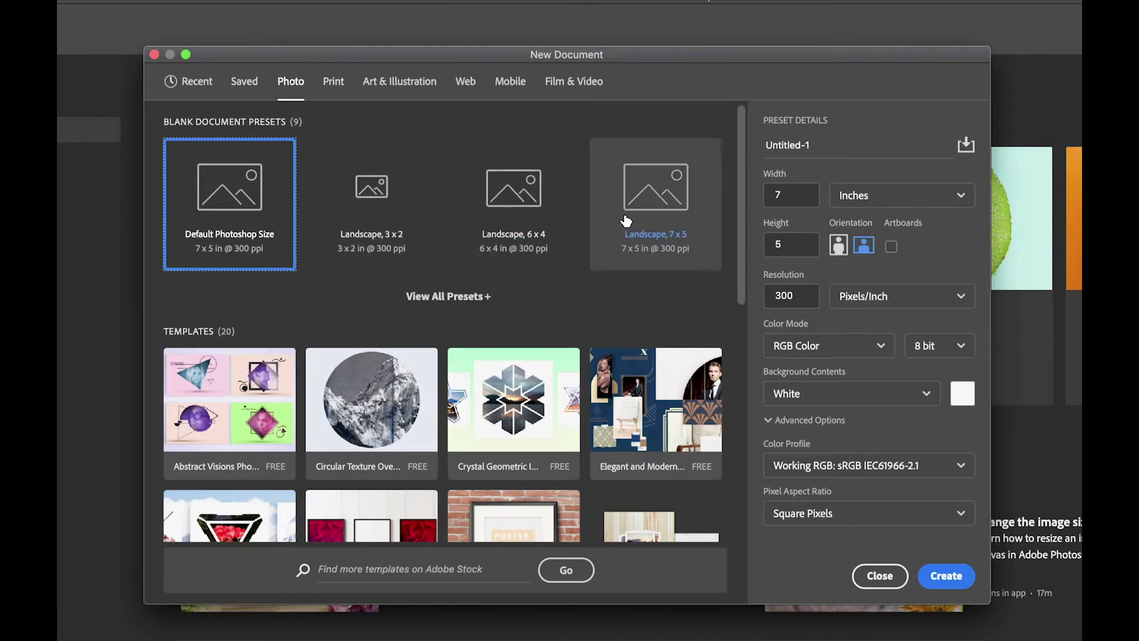
{"action": "left_click", "coordinate": [472, 83]}
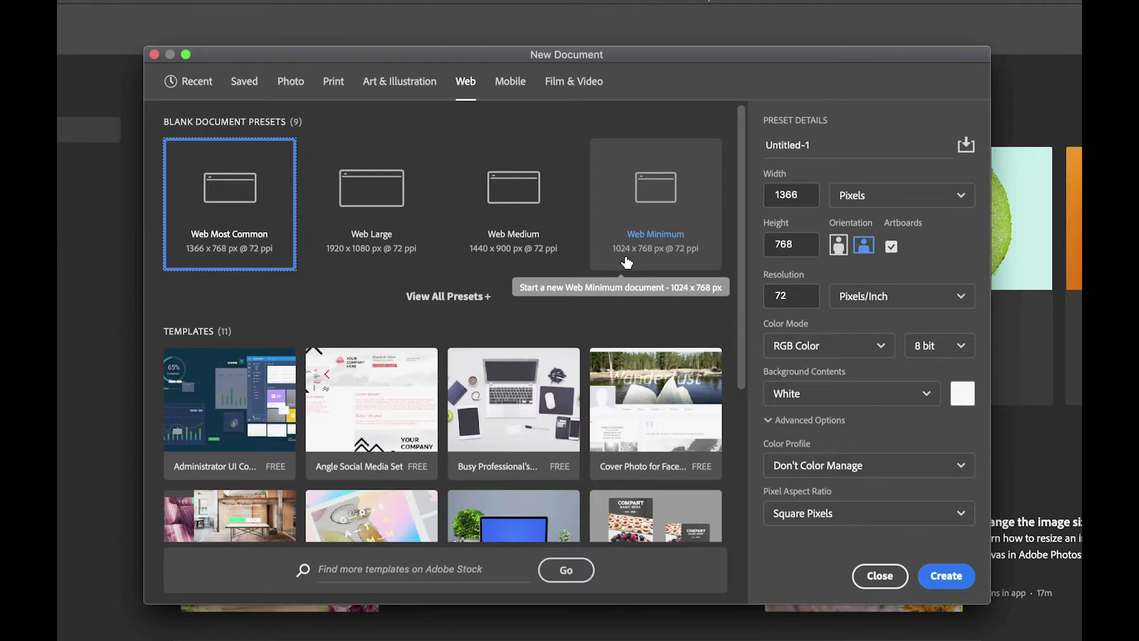
{"action": "left_click", "coordinate": [505, 85]}
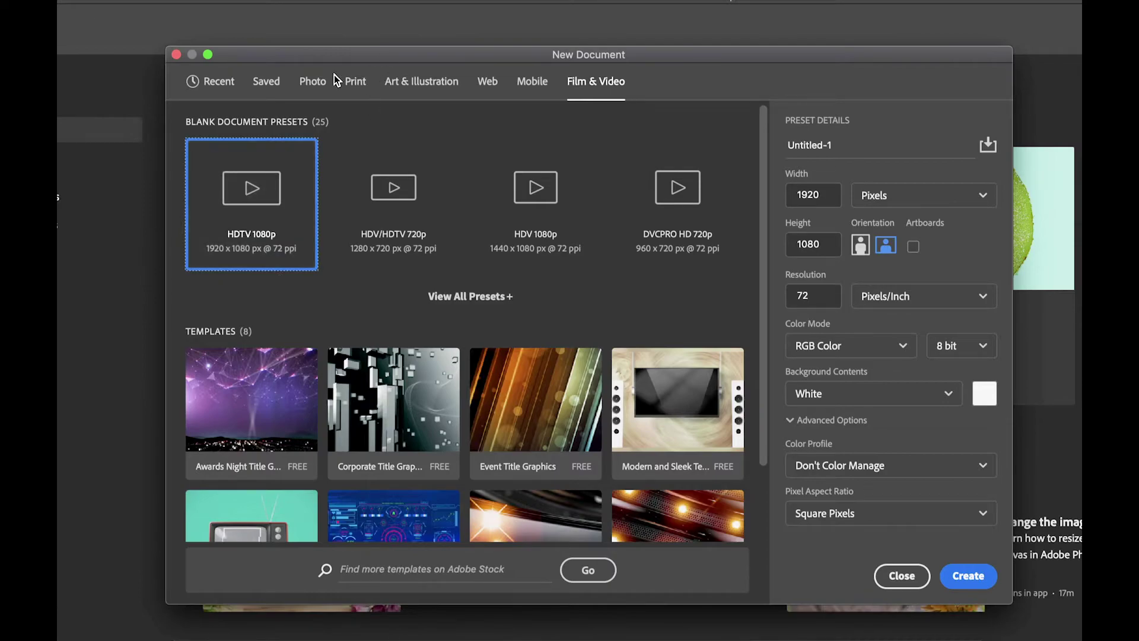
{"action": "left_click_drag", "start_coordinate": [303, 61], "coordinate": [312, 41]}
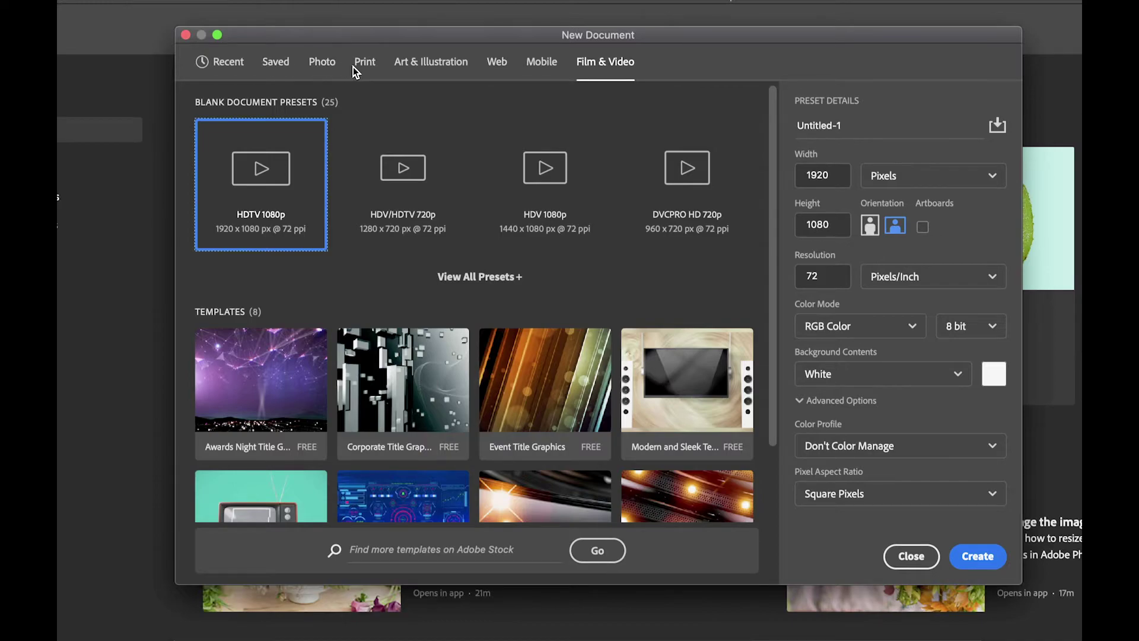
- Create a new print document from the Tabloid preset (11 x 17 in at 300 ppi), named Tutorial 1
{"action": "left_click", "coordinate": [370, 70]}
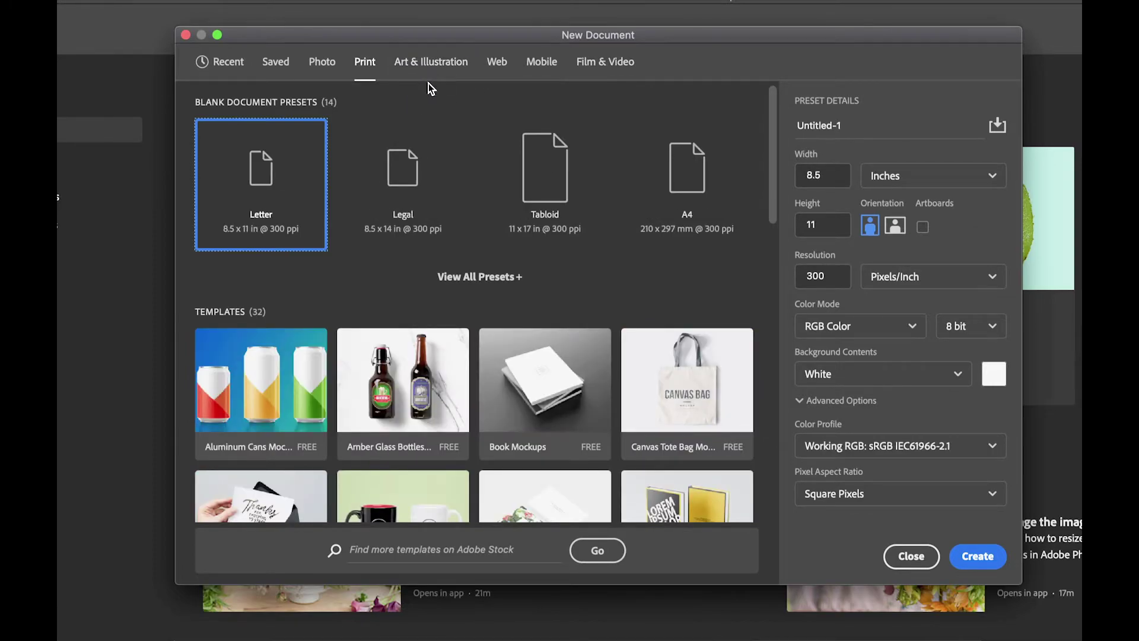
{"action": "left_click", "coordinate": [529, 183]}
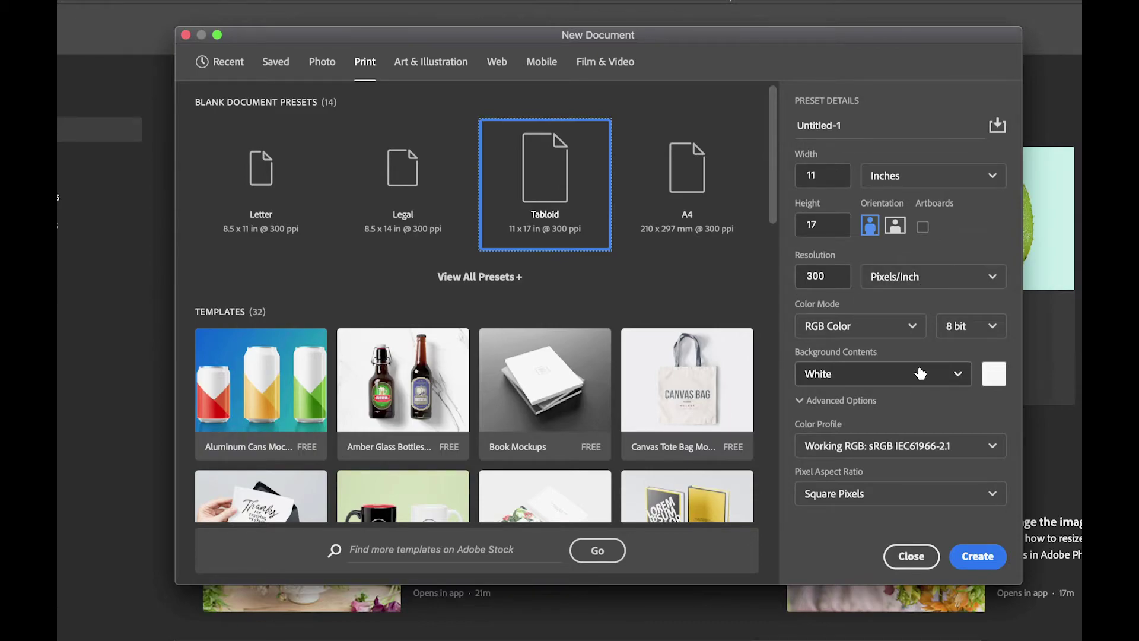
{"action": "left_click_drag", "start_coordinate": [864, 125], "coordinate": [733, 122]}
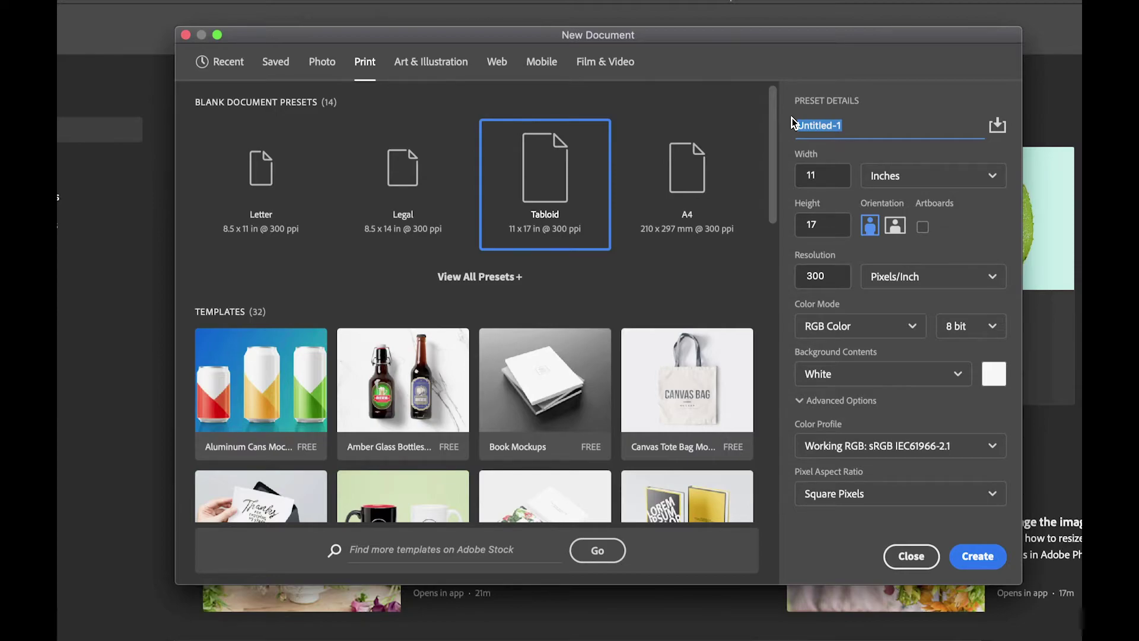
{"action": "type", "text": "tutoir"}
{"action": "key", "text": "BackSpace"}
{"action": "key", "text": "BackSpace"}
{"action": "type", "text": "utorial"}
{"action": "left_click", "coordinate": [1000, 127]}
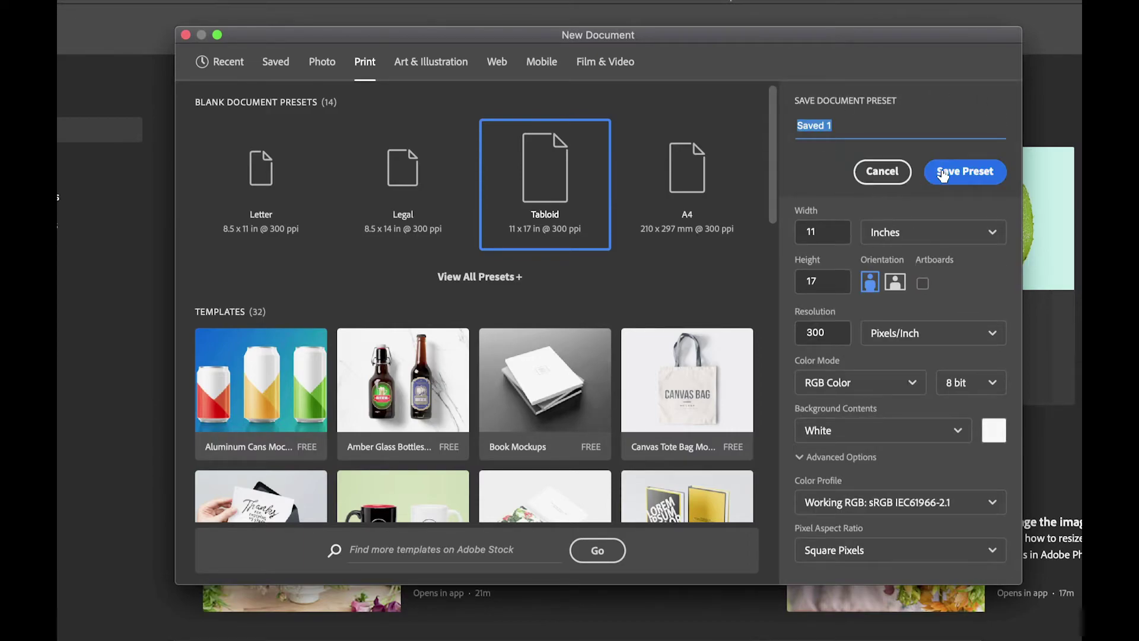
{"action": "left_click", "coordinate": [883, 172]}
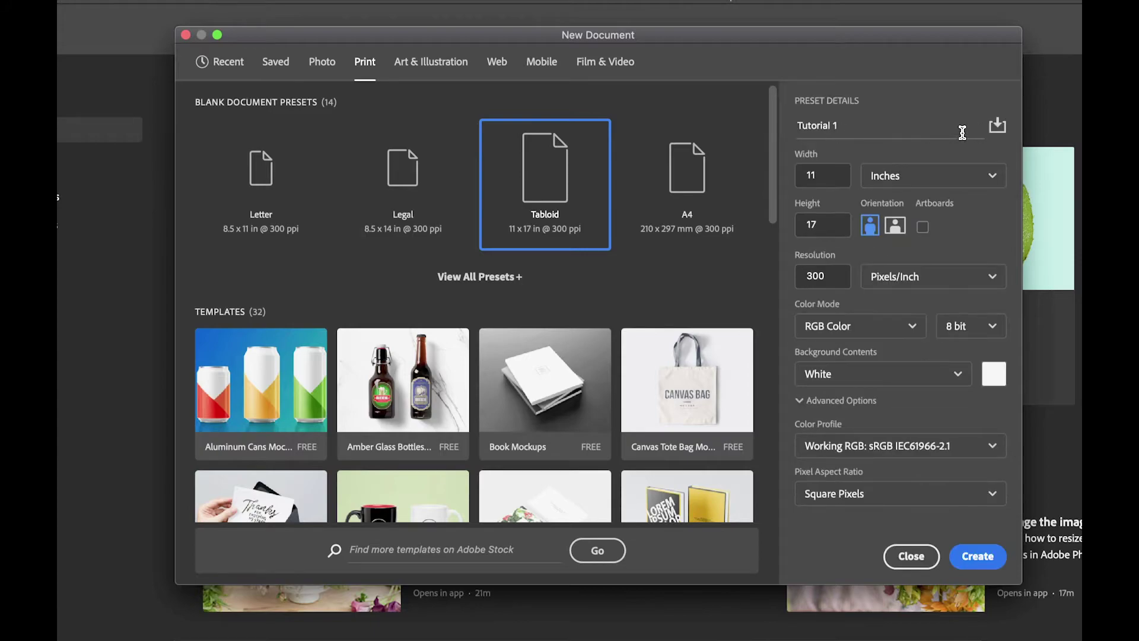
{"action": "left_click", "coordinate": [977, 558]}
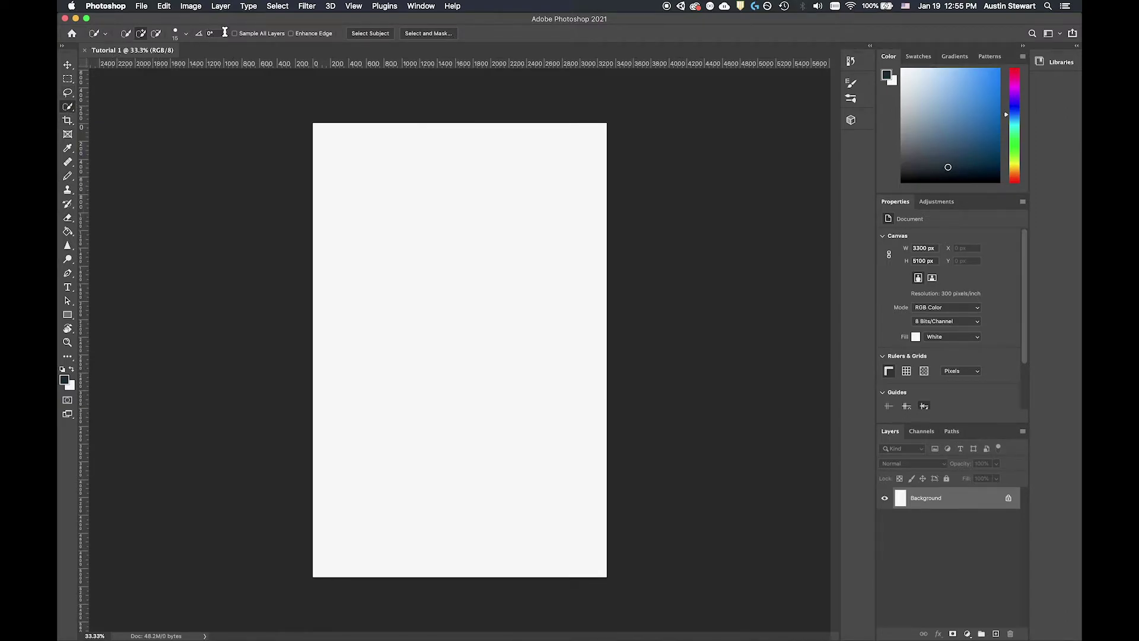
- Examine the option settings of the Move, Lasso, Eyedropper and Pencil tools
{"action": "left_click", "coordinate": [68, 65]}
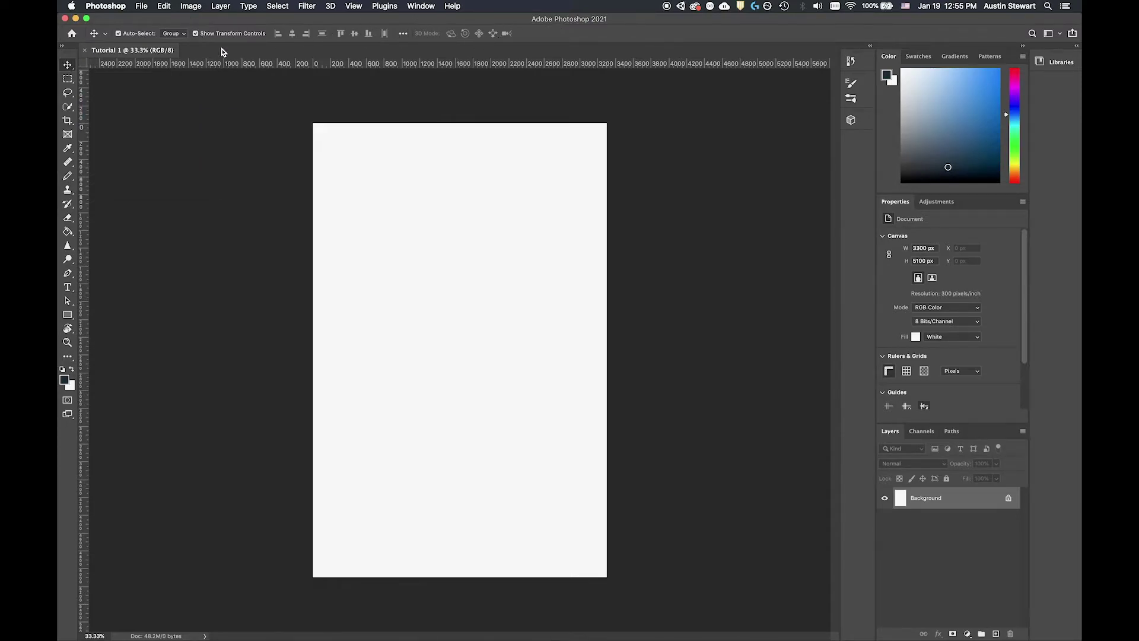
{"action": "left_click", "coordinate": [68, 93]}
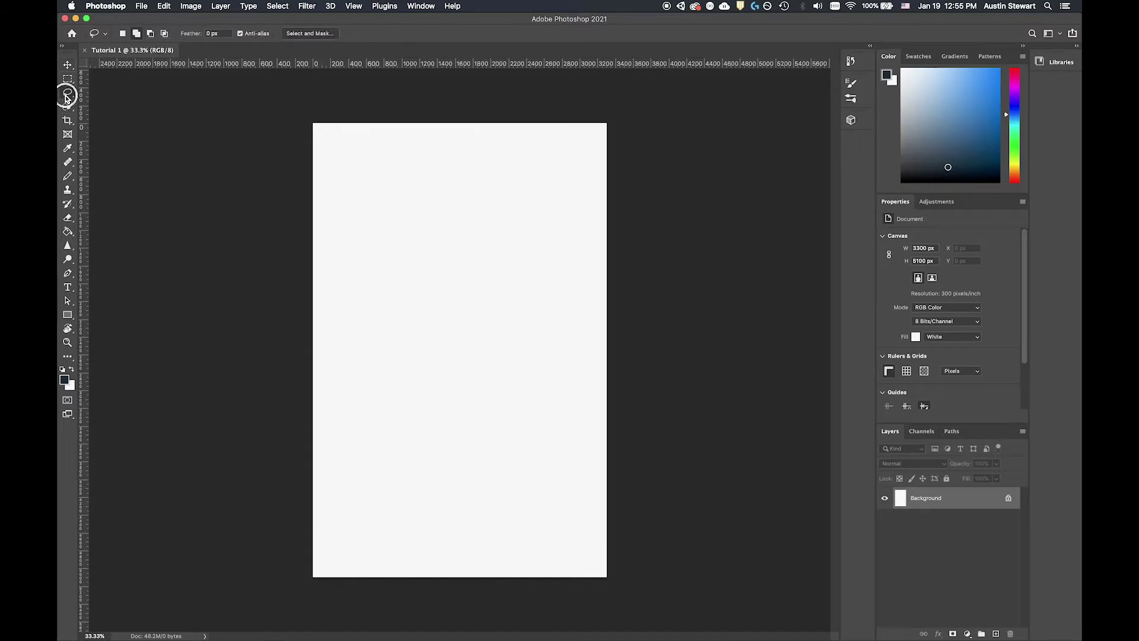
{"action": "left_click", "coordinate": [66, 150]}
{"action": "left_click", "coordinate": [66, 149]}
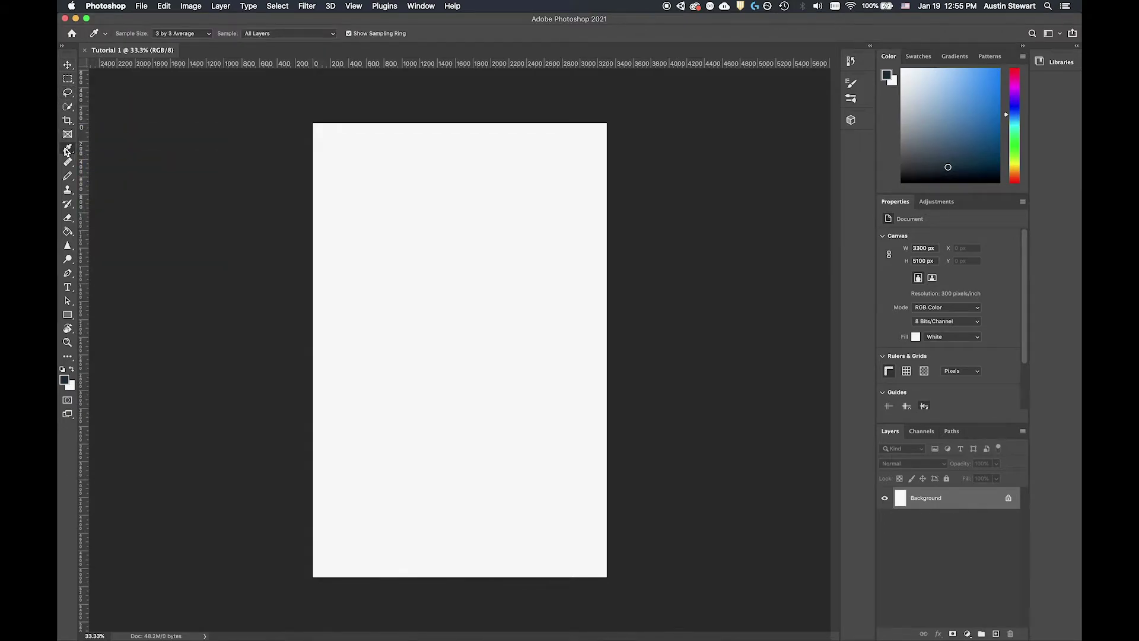
{"action": "left_click", "coordinate": [68, 178]}
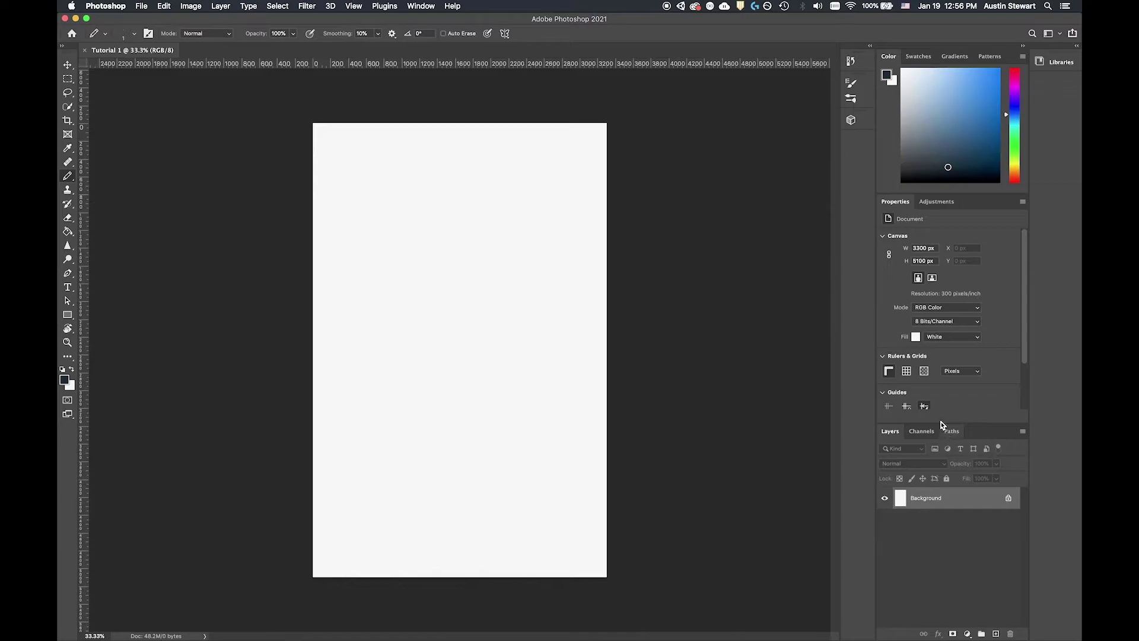
- Look through the available swatches, gradients and patterns, and return to the color picker
{"action": "left_click", "coordinate": [919, 59]}
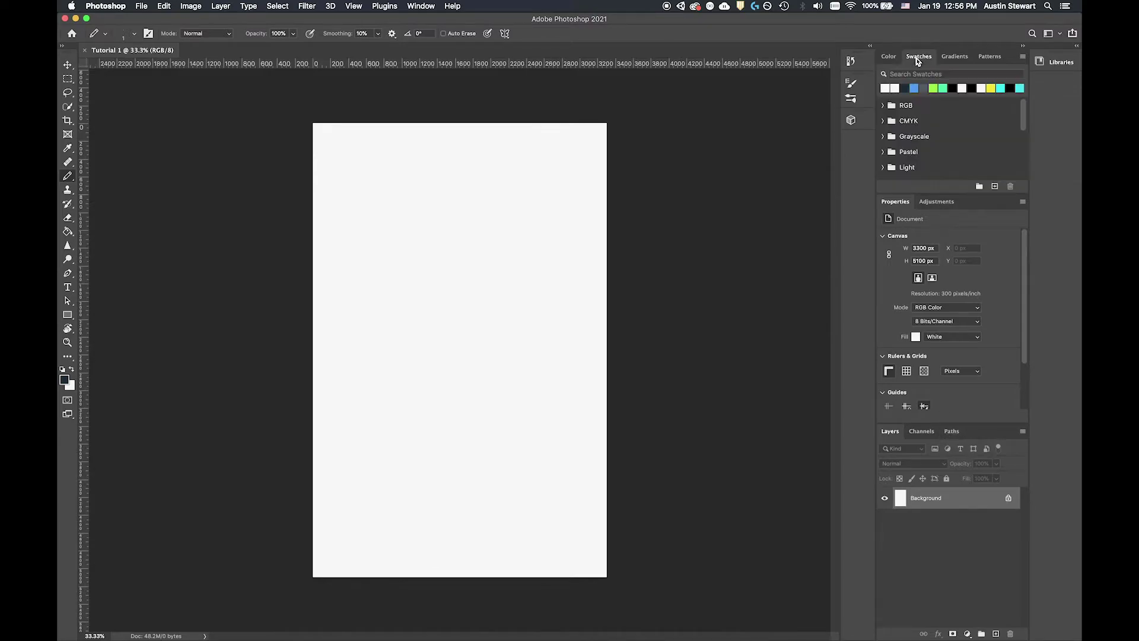
{"action": "left_click", "coordinate": [960, 58]}
{"action": "left_click", "coordinate": [990, 58]}
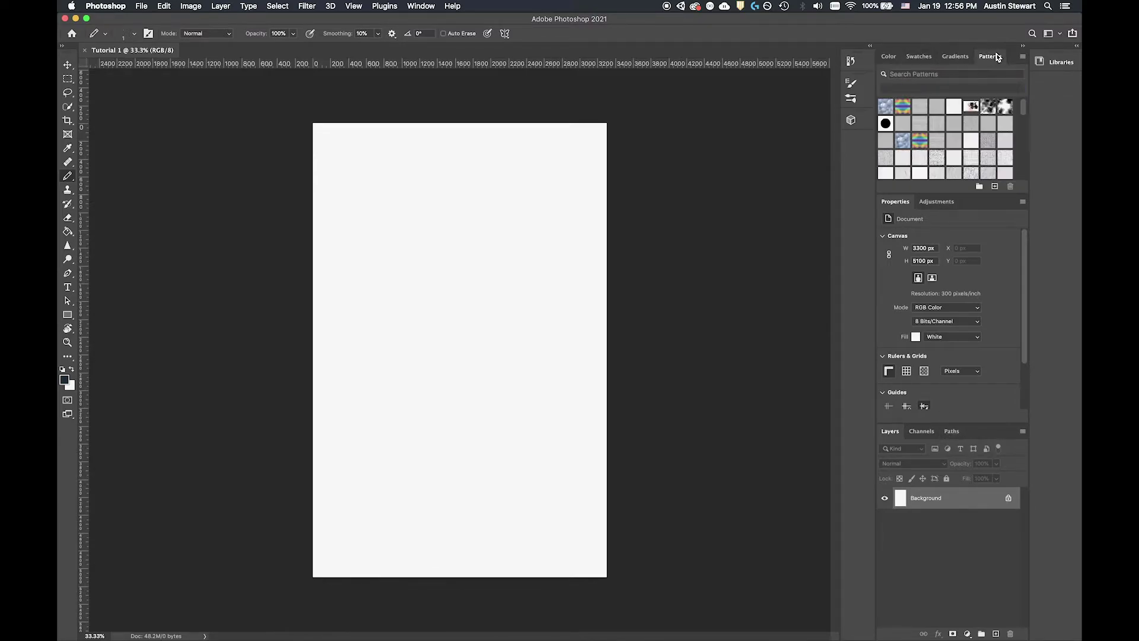
{"action": "left_click", "coordinate": [888, 58]}
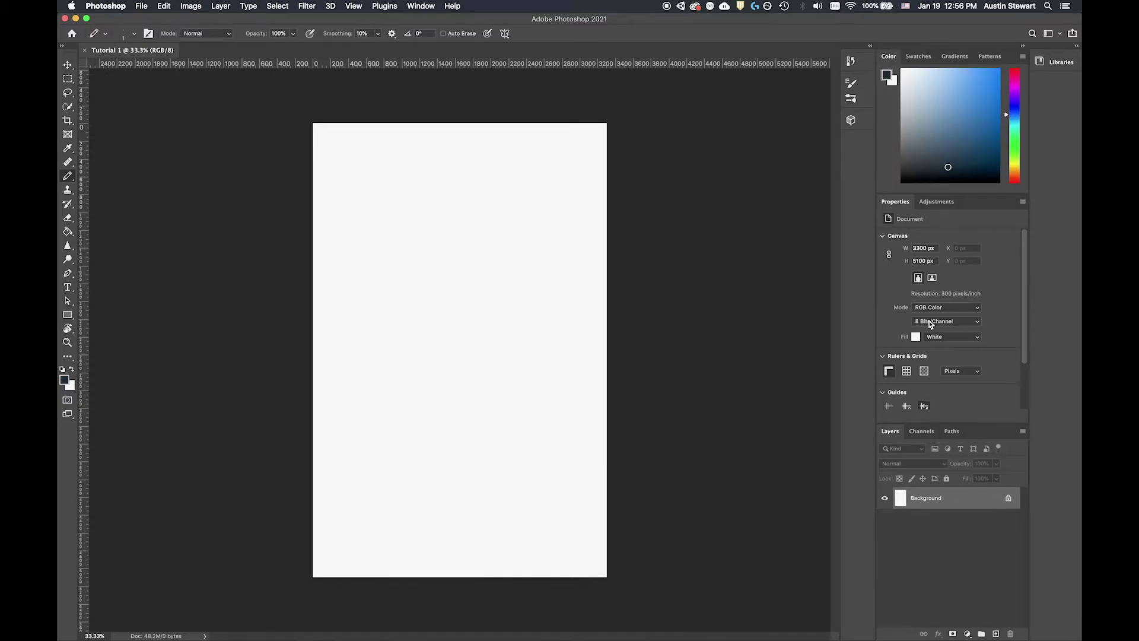
- Compare the document properties with the available adjustments, ending on the adjustments
{"action": "left_click", "coordinate": [937, 202]}
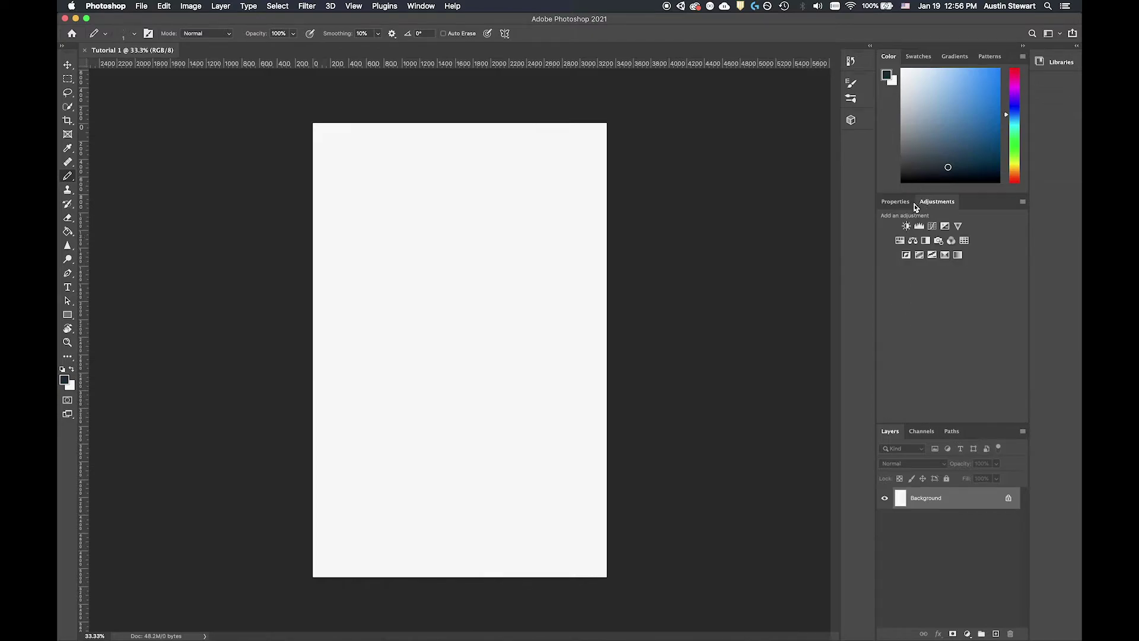
{"action": "left_click", "coordinate": [896, 202]}
{"action": "left_click", "coordinate": [934, 204]}
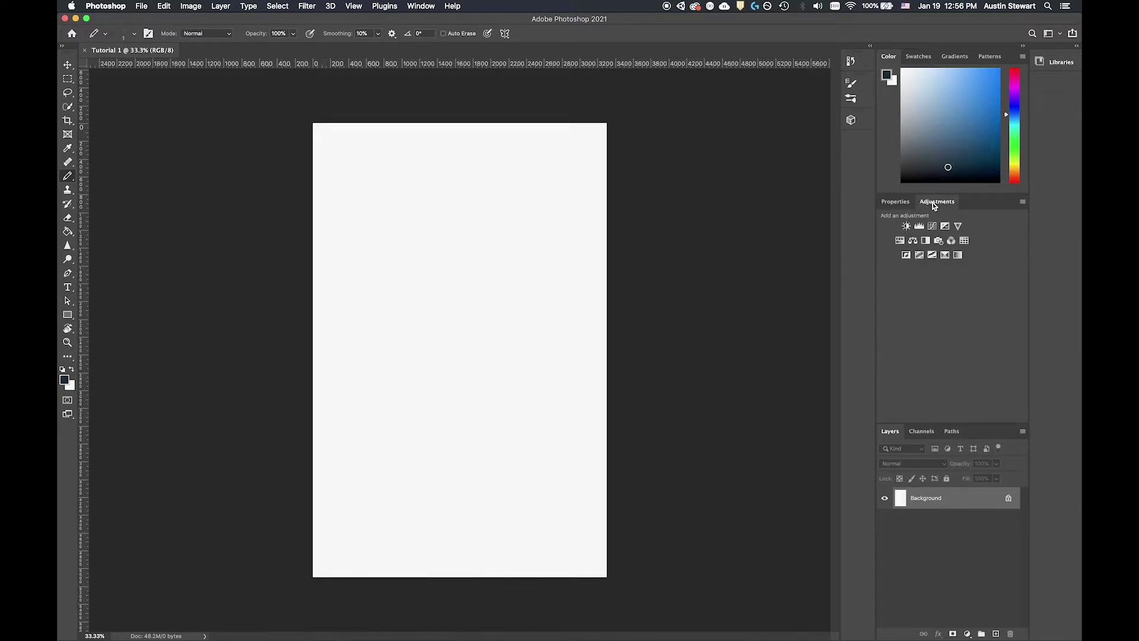
{"action": "left_click", "coordinate": [895, 202]}
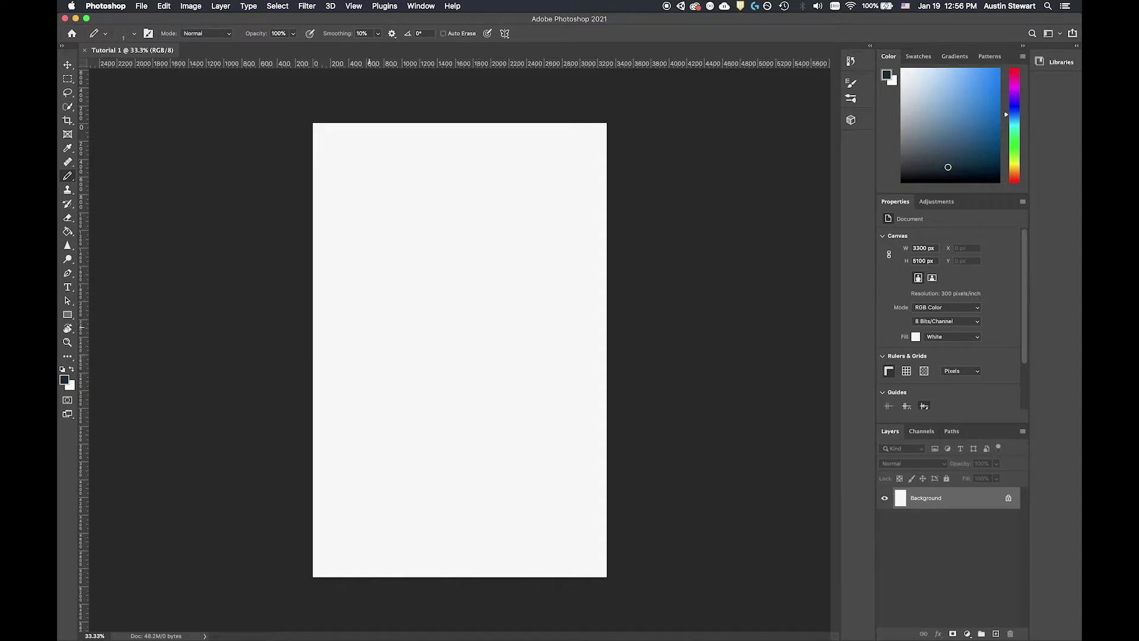
{"action": "left_click", "coordinate": [929, 203]}
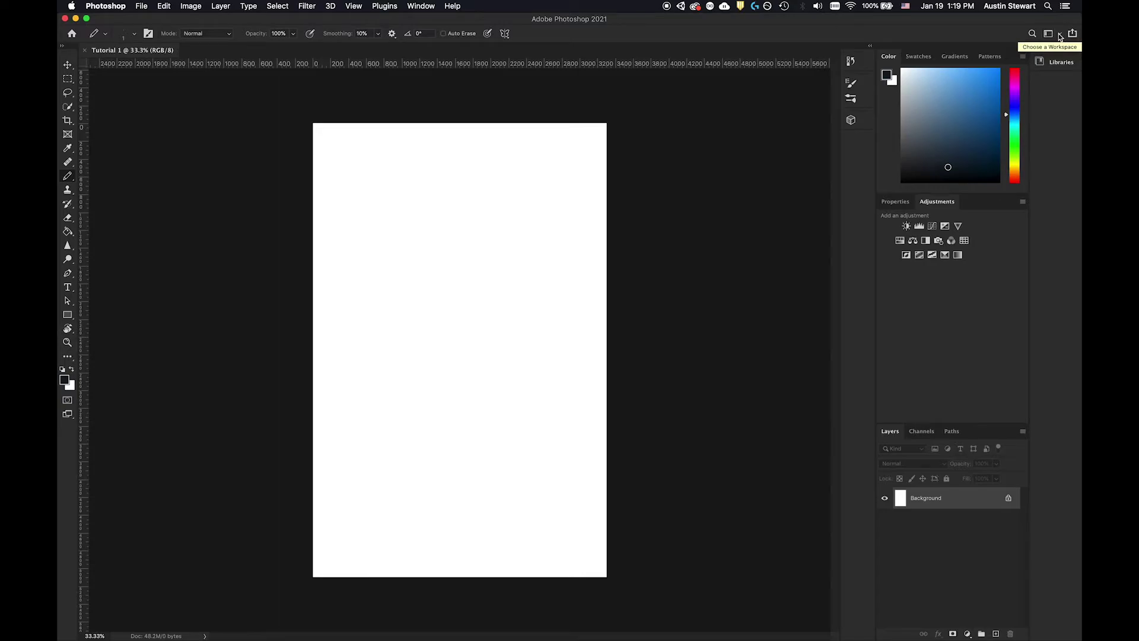
- Preview the Painting, Graphic and Web, and Motion workspaces, and return to the Essentials workspace
{"action": "left_click", "coordinate": [1058, 37]}
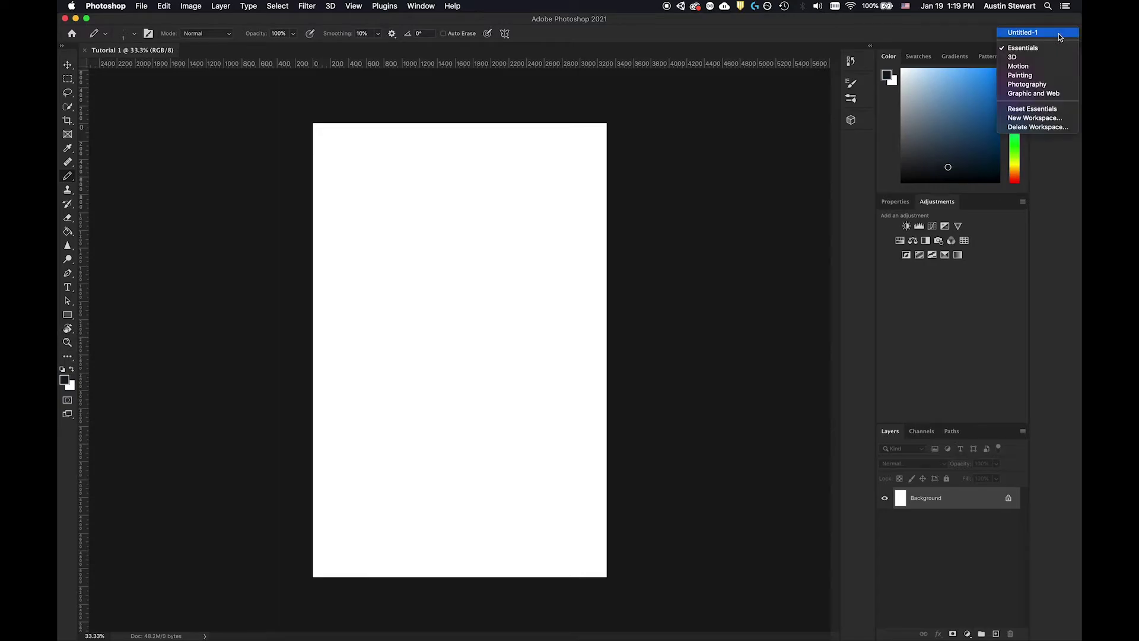
{"action": "left_click", "coordinate": [1018, 75]}
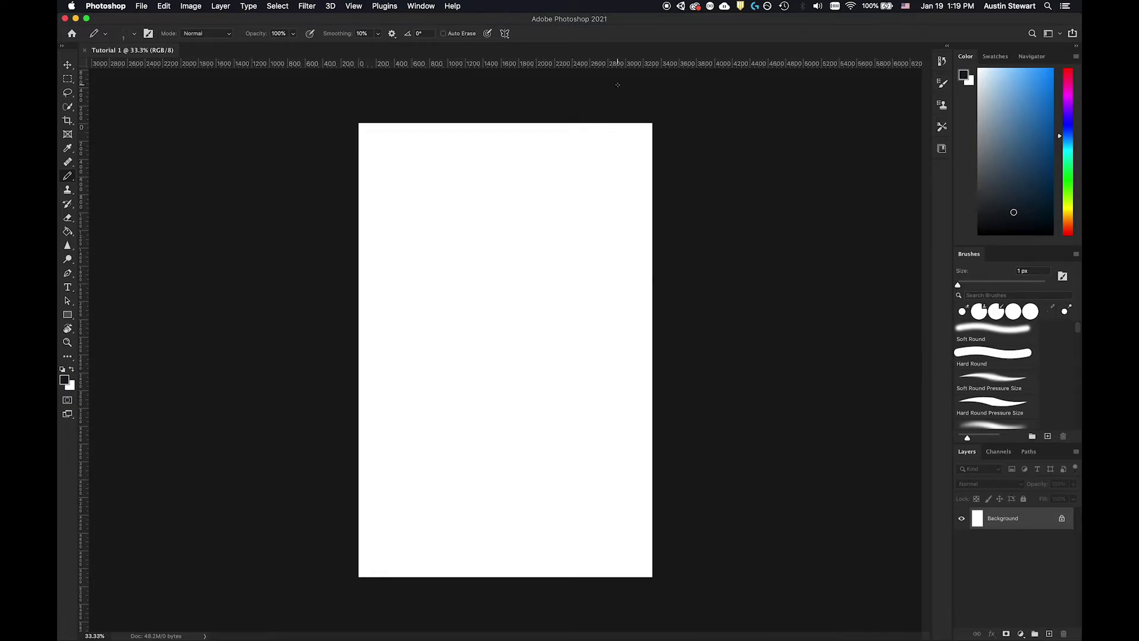
{"action": "left_click", "coordinate": [1060, 34]}
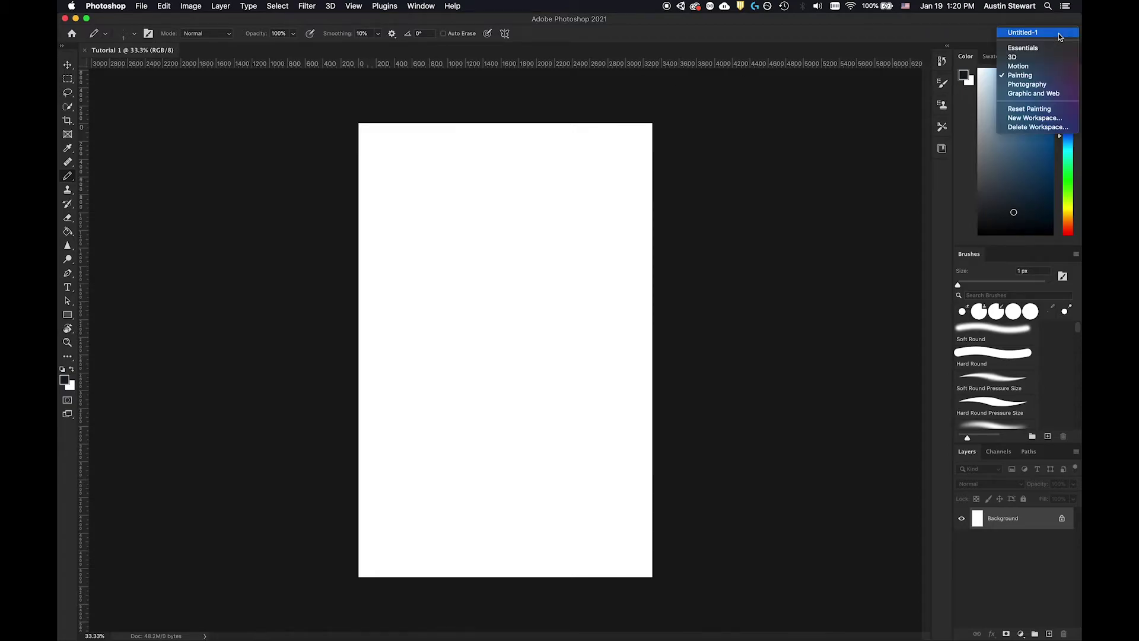
{"action": "left_click", "coordinate": [1050, 94]}
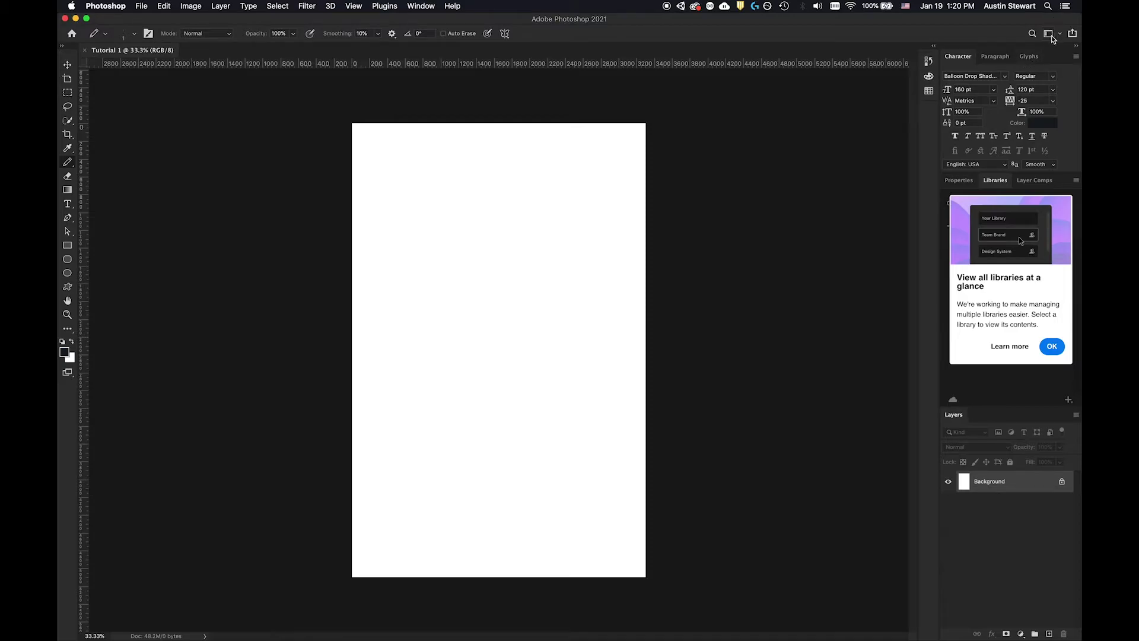
{"action": "left_click", "coordinate": [1055, 37]}
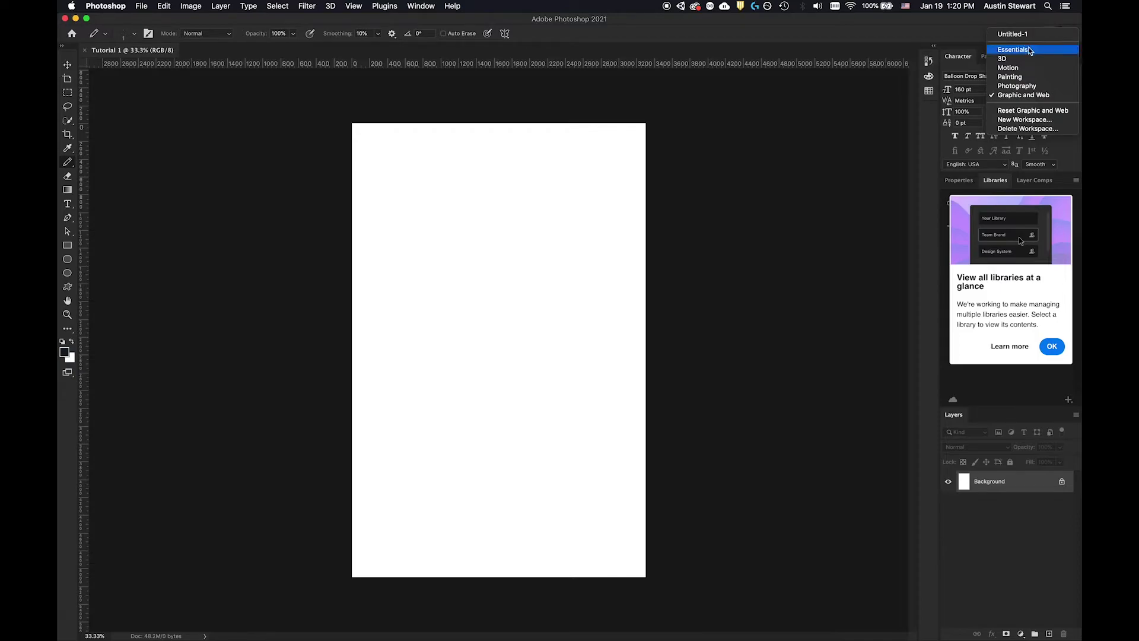
{"action": "left_click", "coordinate": [1021, 69]}
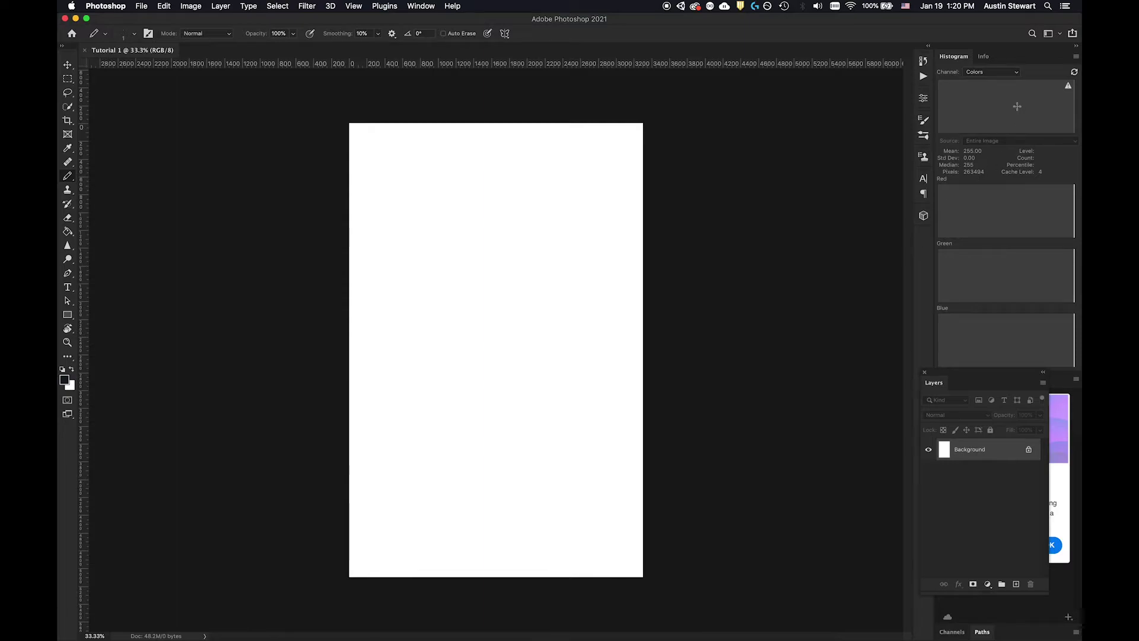
{"action": "left_click", "coordinate": [1061, 34]}
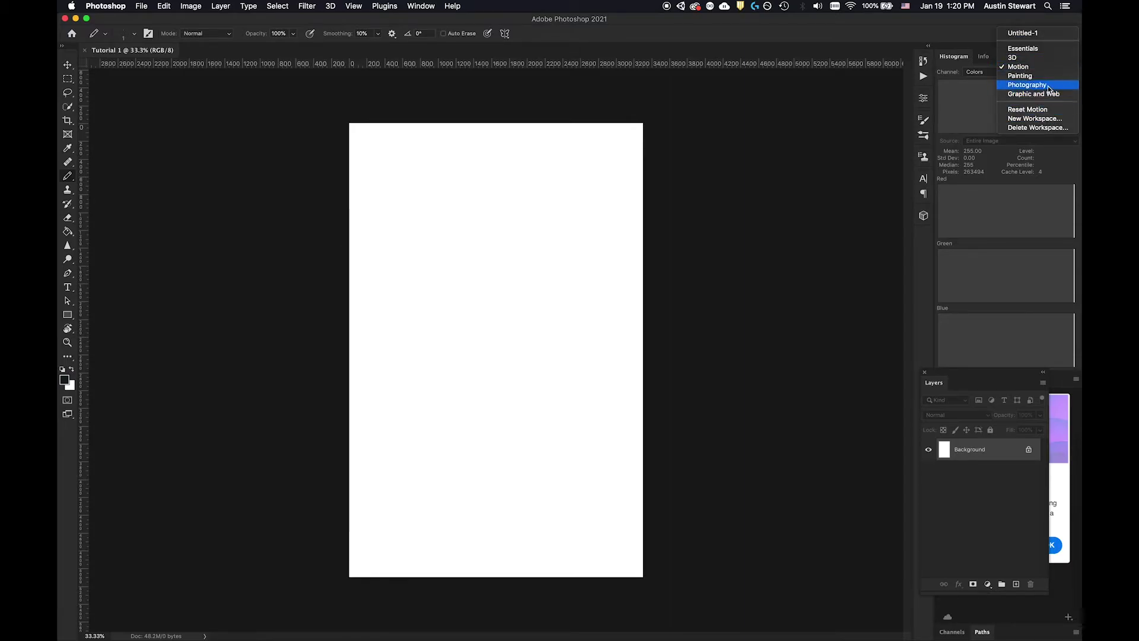
{"action": "left_click", "coordinate": [1036, 51]}
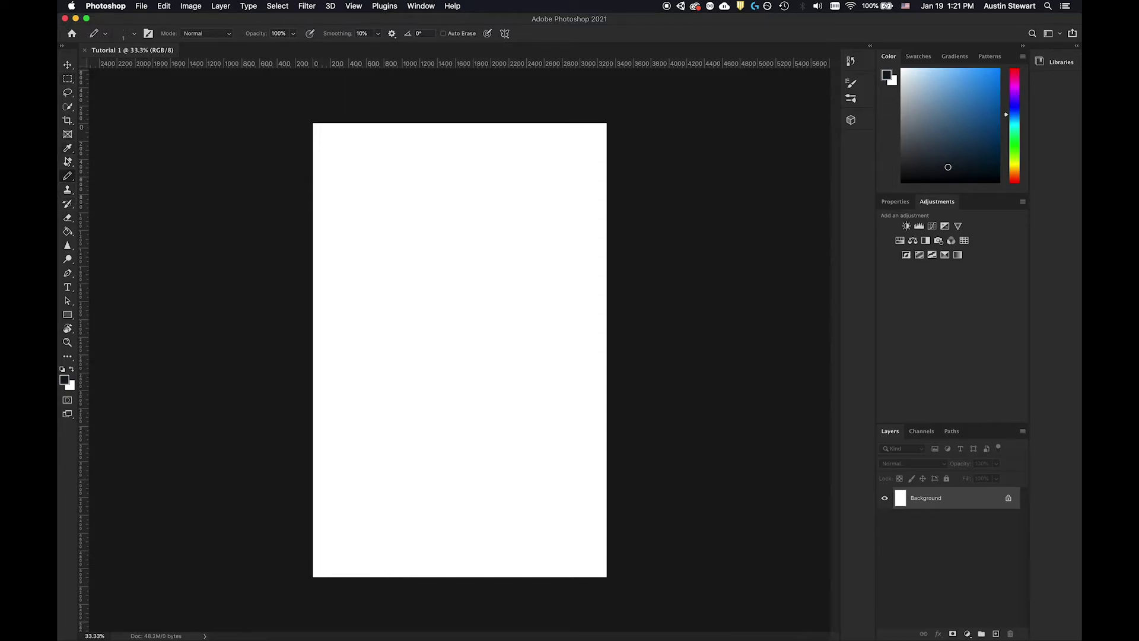
- Examine the tool variants grouped under the History Brush, Pencil and Eyedropper tools
{"action": "left_click", "coordinate": [68, 206]}
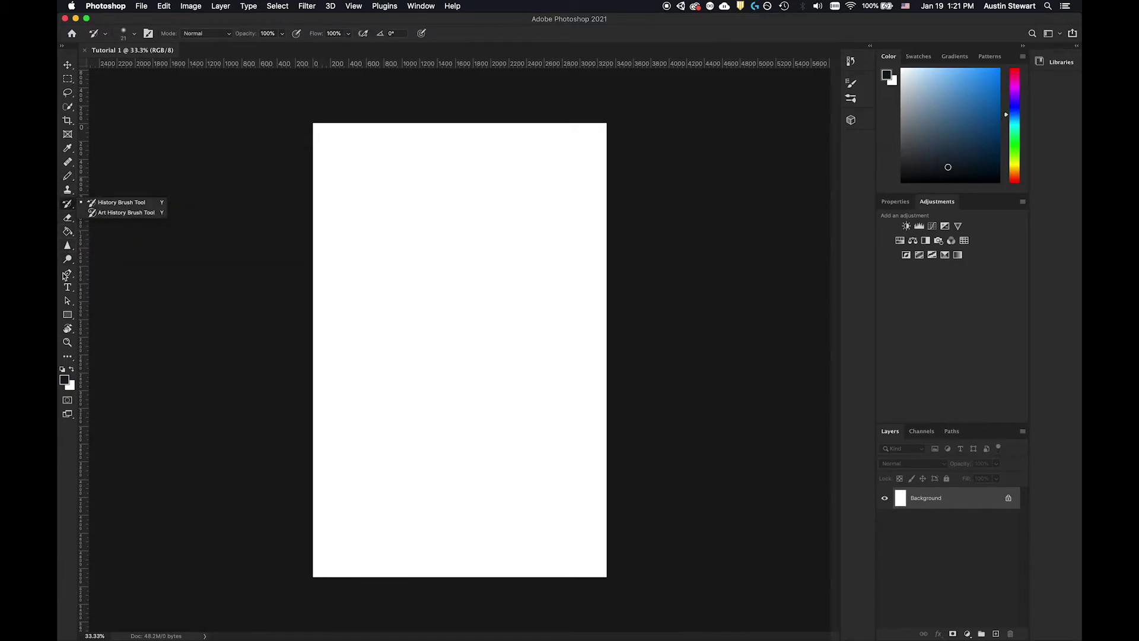
{"action": "left_click", "coordinate": [67, 178]}
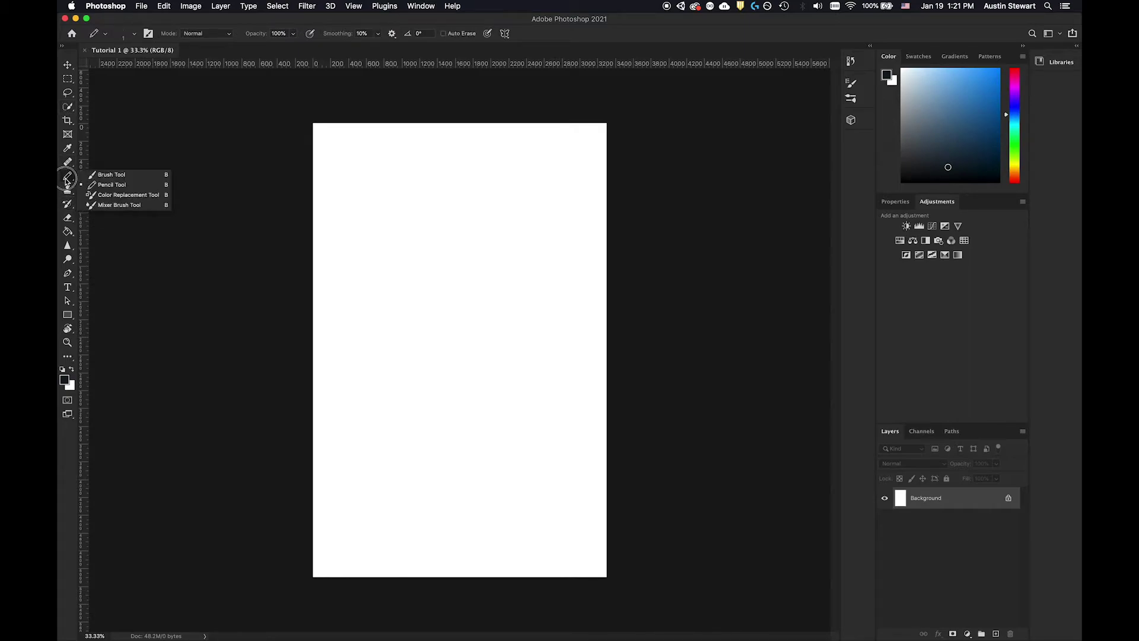
{"action": "left_click_drag", "start_coordinate": [67, 181], "coordinate": [120, 179]}
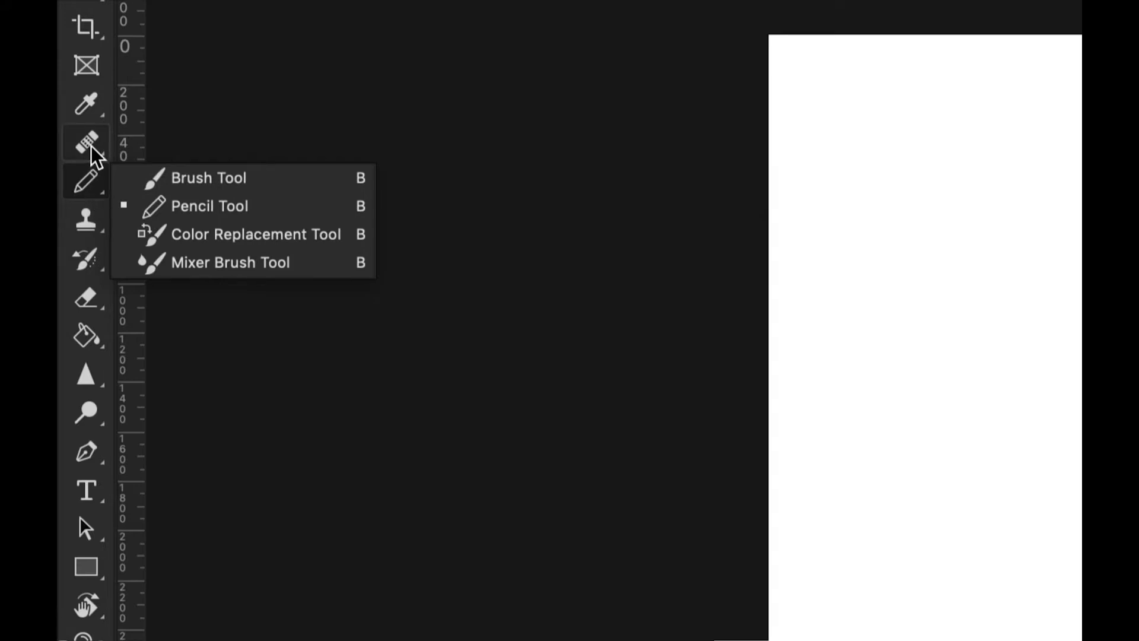
{"action": "key", "text": "Escape"}
{"action": "left_click", "coordinate": [99, 113]}
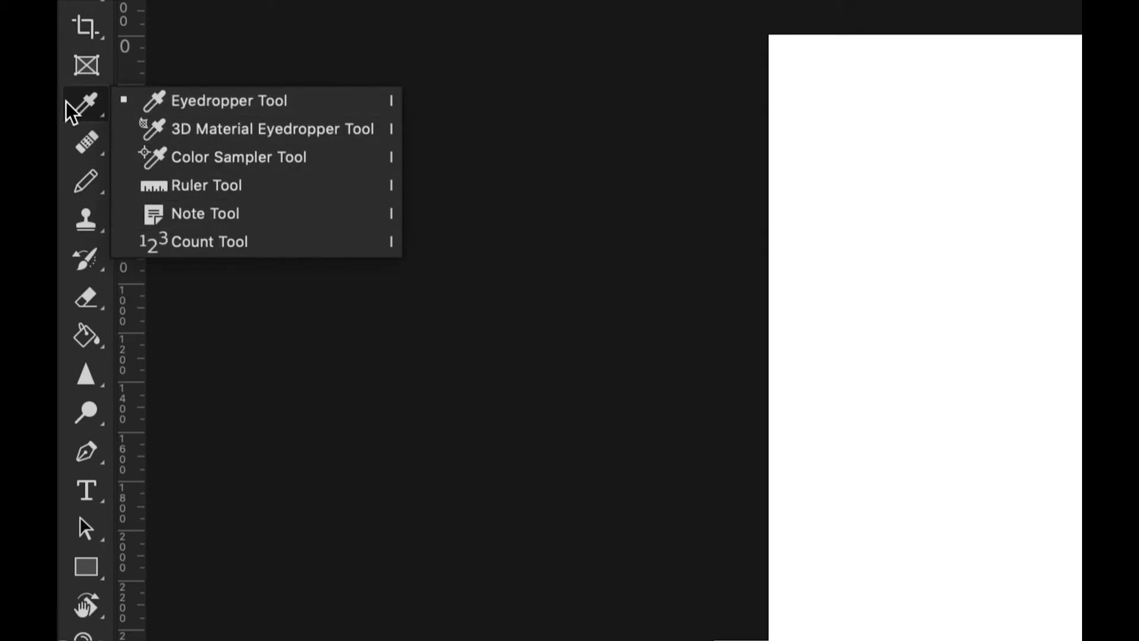
{"action": "left_click", "coordinate": [87, 96]}
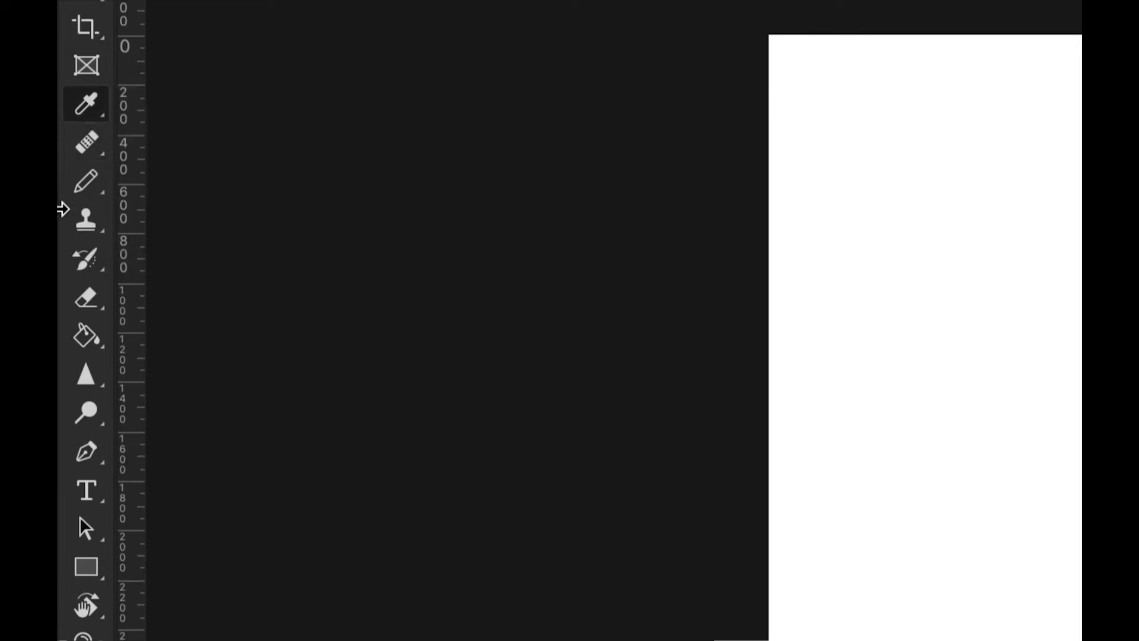
- Switch to the Brush tool and paint several overlapping freehand curved strokes on the upper and middle canvas
{"action": "right_click", "coordinate": [88, 178]}
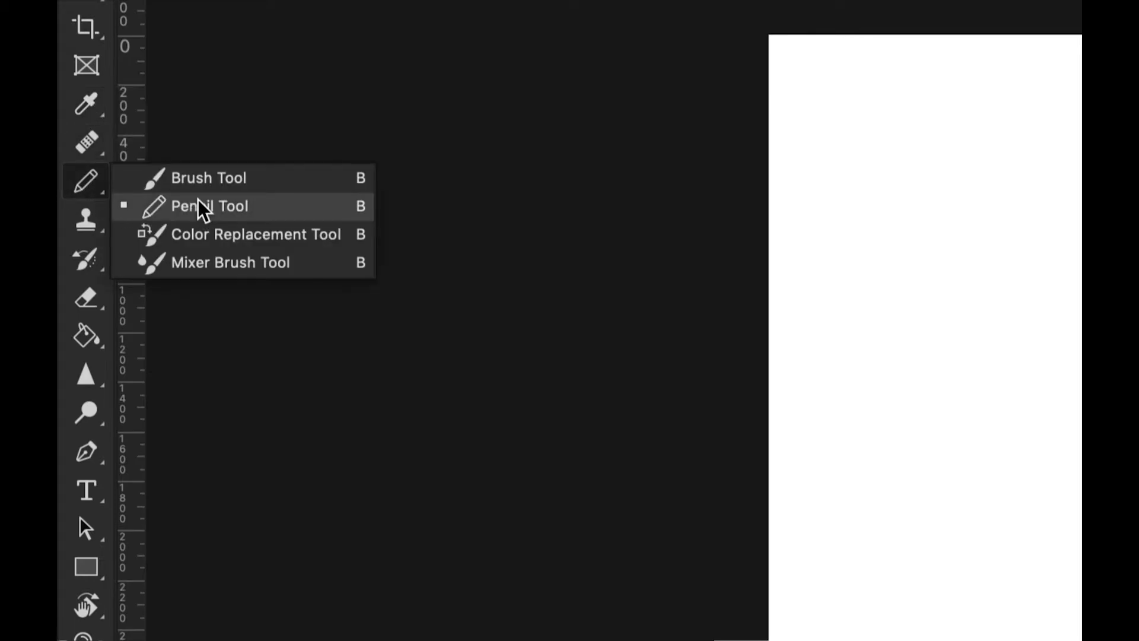
{"action": "left_click", "coordinate": [199, 178]}
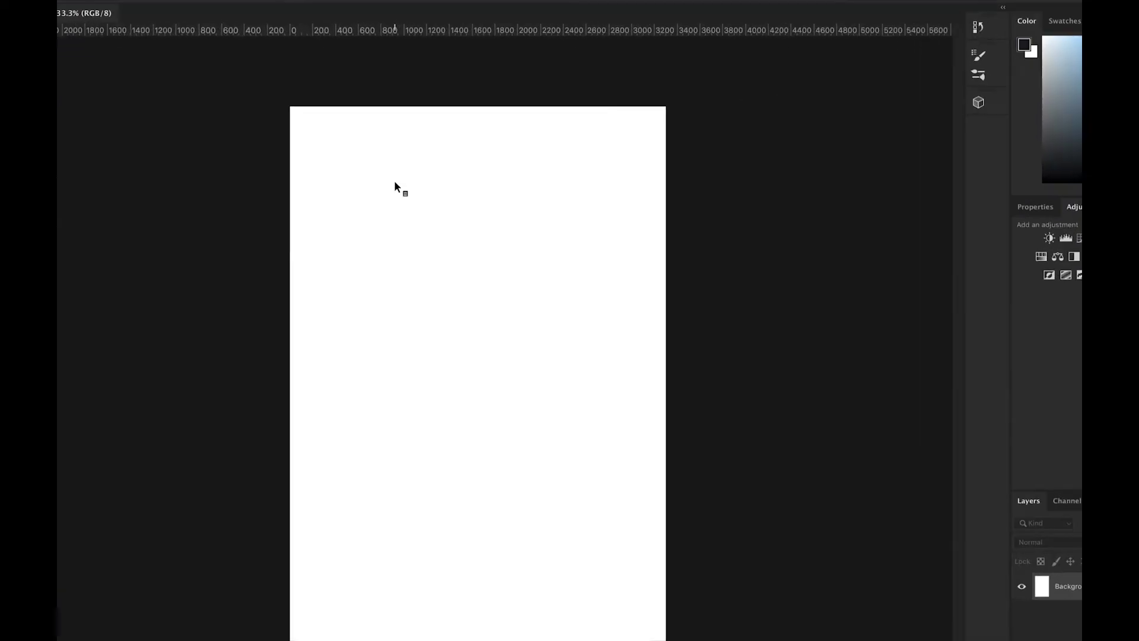
{"action": "mouse_move", "coordinate": [358, 176]}
{"action": "left_mouse_down"}
{"action": "mouse_move", "coordinate": [389, 156]}
{"action": "mouse_move", "coordinate": [492, 178]}
{"action": "mouse_move", "coordinate": [496, 304]}
{"action": "mouse_move", "coordinate": [391, 309]}
{"action": "left_mouse_up"}
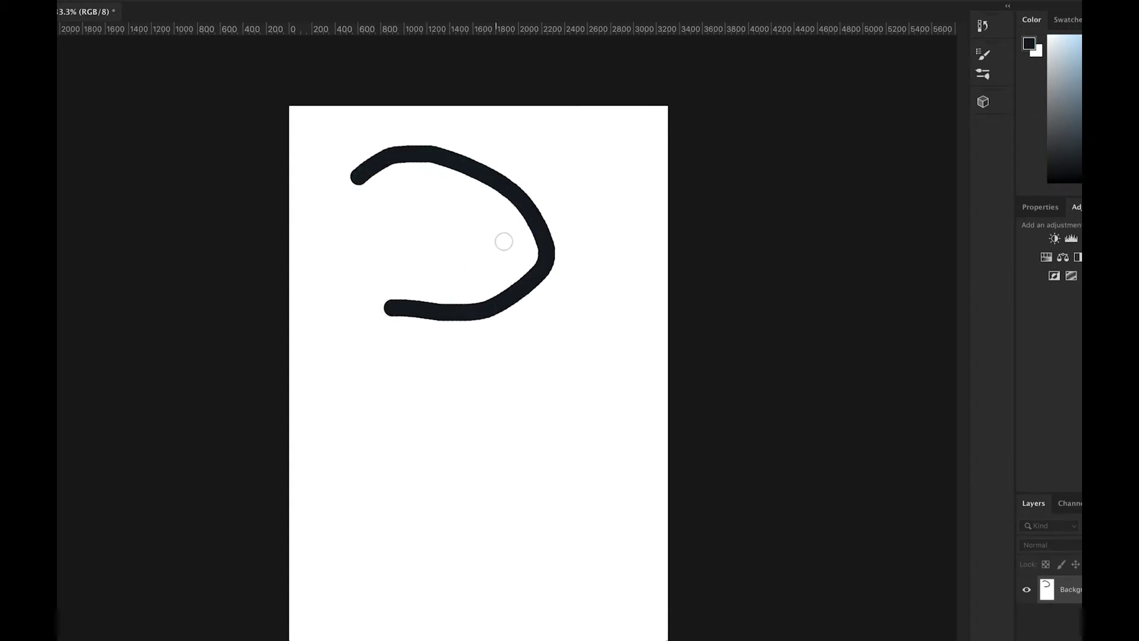
{"action": "mouse_move", "coordinate": [393, 197]}
{"action": "left_mouse_down"}
{"action": "mouse_move", "coordinate": [478, 224]}
{"action": "mouse_move", "coordinate": [353, 272]}
{"action": "left_mouse_up"}
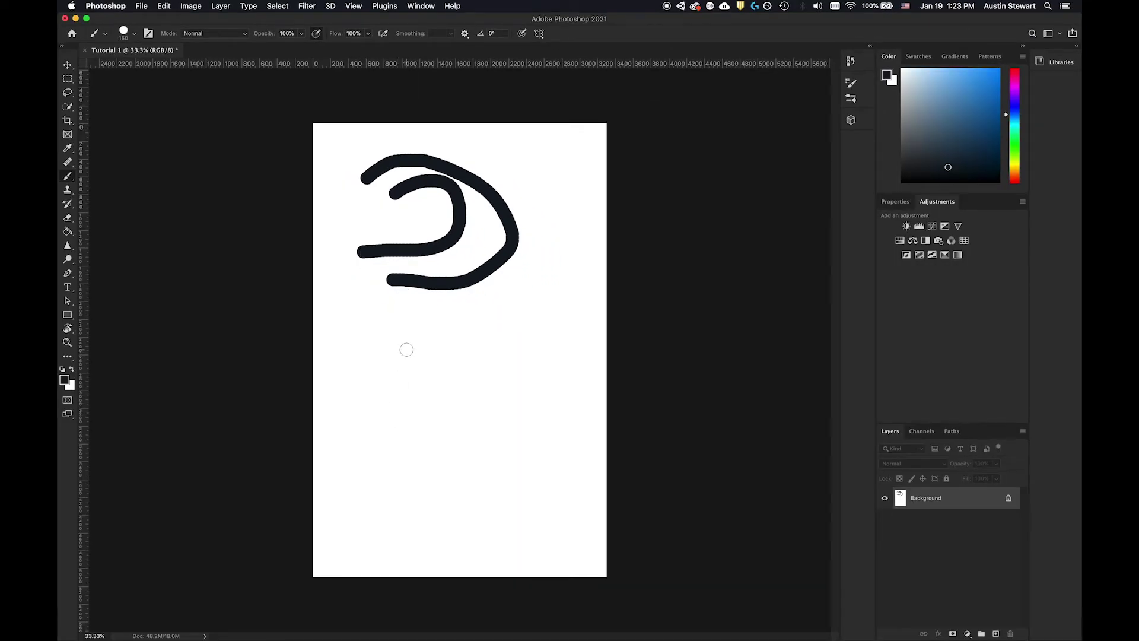
{"action": "mouse_move", "coordinate": [407, 350]}
{"action": "left_mouse_down"}
{"action": "mouse_move", "coordinate": [534, 345]}
{"action": "mouse_move", "coordinate": [437, 348]}
{"action": "mouse_move", "coordinate": [462, 400]}
{"action": "left_mouse_up"}
{"action": "mouse_move", "coordinate": [537, 247]}
{"action": "left_mouse_down"}
{"action": "mouse_move", "coordinate": [432, 265]}
{"action": "mouse_move", "coordinate": [406, 340]}
{"action": "mouse_move", "coordinate": [423, 447]}
{"action": "mouse_move", "coordinate": [551, 419]}
{"action": "mouse_move", "coordinate": [520, 272]}
{"action": "mouse_move", "coordinate": [540, 189]}
{"action": "left_mouse_up"}
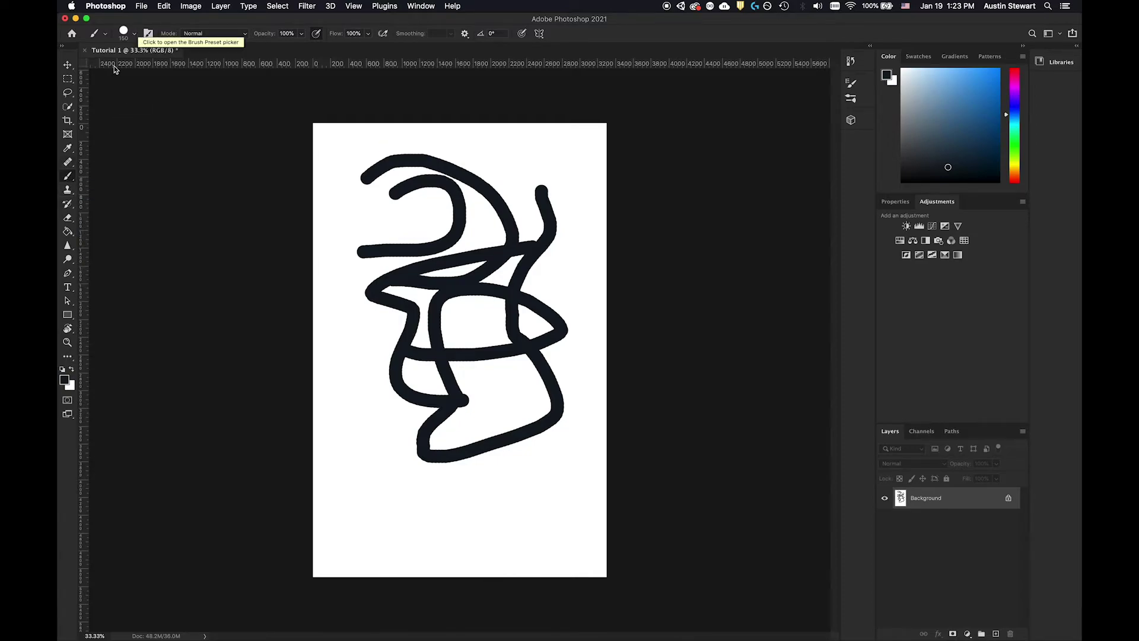
- Set the brush hardness to 80% and paint looping freehand strokes along the right side of the page
{"action": "left_click", "coordinate": [105, 35]}
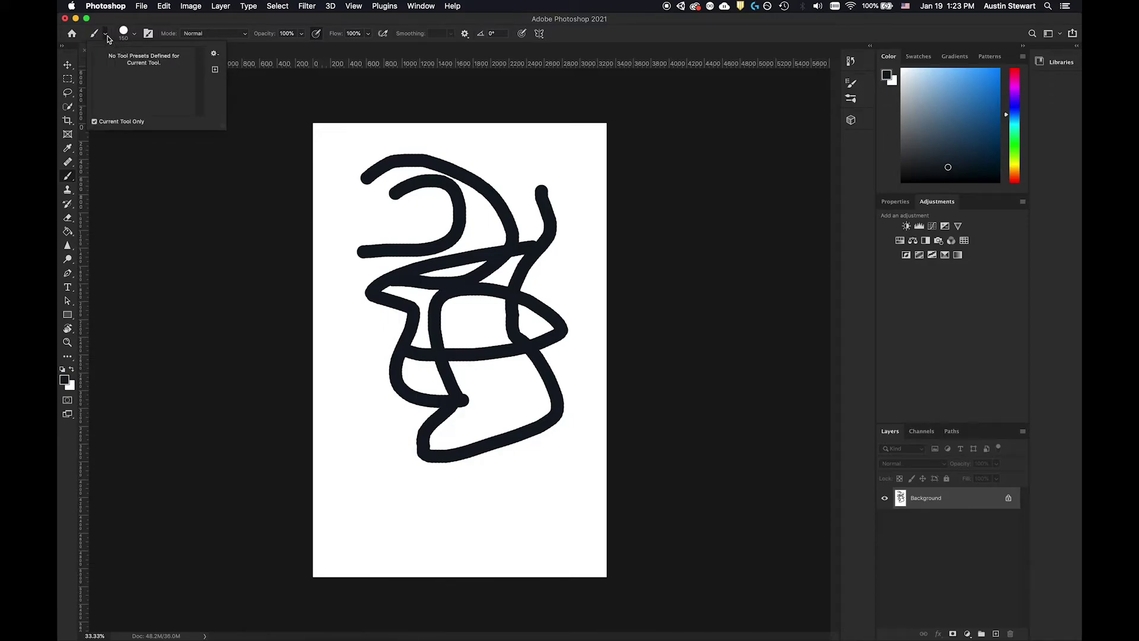
{"action": "left_click", "coordinate": [107, 37]}
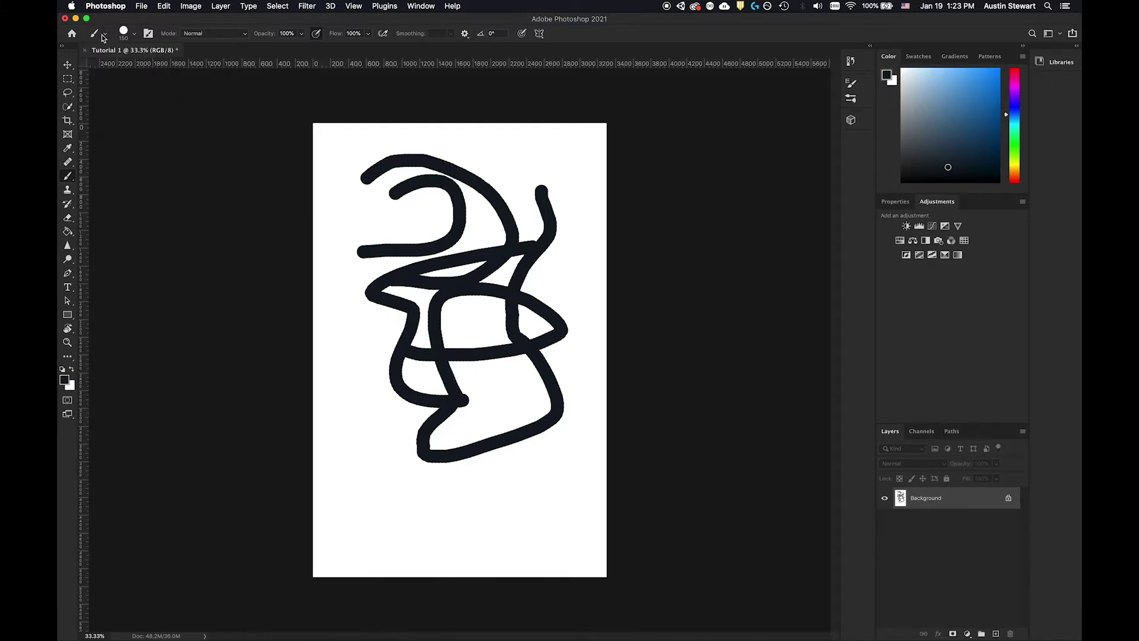
{"action": "left_click", "coordinate": [134, 37]}
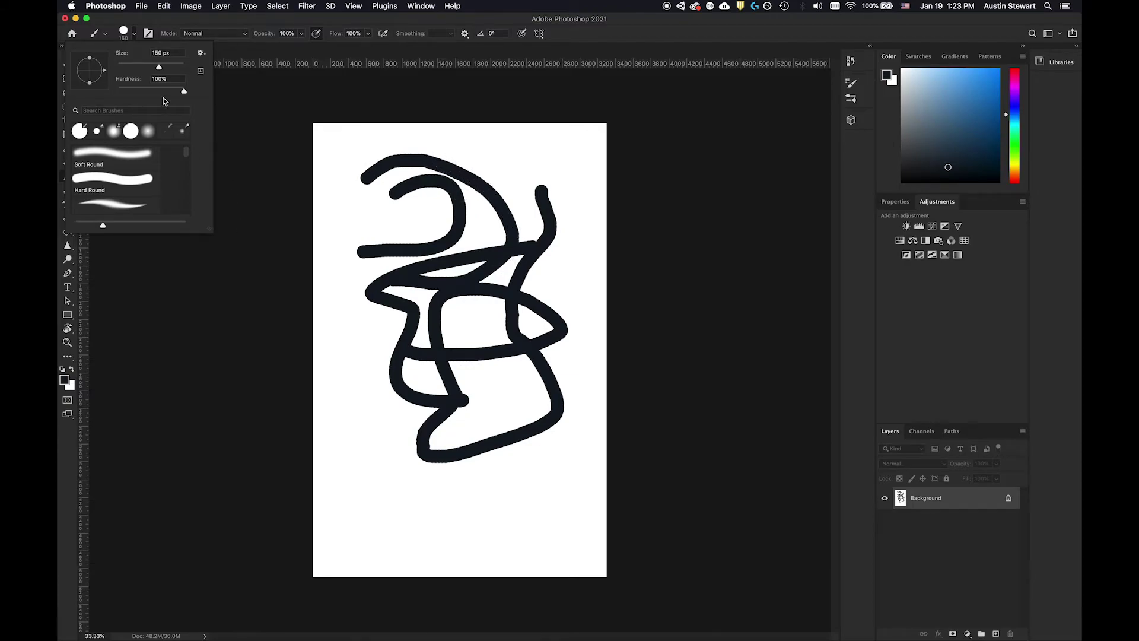
{"action": "left_click_drag", "start_coordinate": [184, 93], "coordinate": [171, 93]}
{"action": "left_click", "coordinate": [501, 155]}
{"action": "mouse_move", "coordinate": [463, 150]}
{"action": "left_mouse_down"}
{"action": "mouse_move", "coordinate": [542, 224]}
{"action": "mouse_move", "coordinate": [490, 247]}
{"action": "mouse_move", "coordinate": [532, 127]}
{"action": "mouse_move", "coordinate": [596, 288]}
{"action": "mouse_move", "coordinate": [567, 391]}
{"action": "left_mouse_up"}
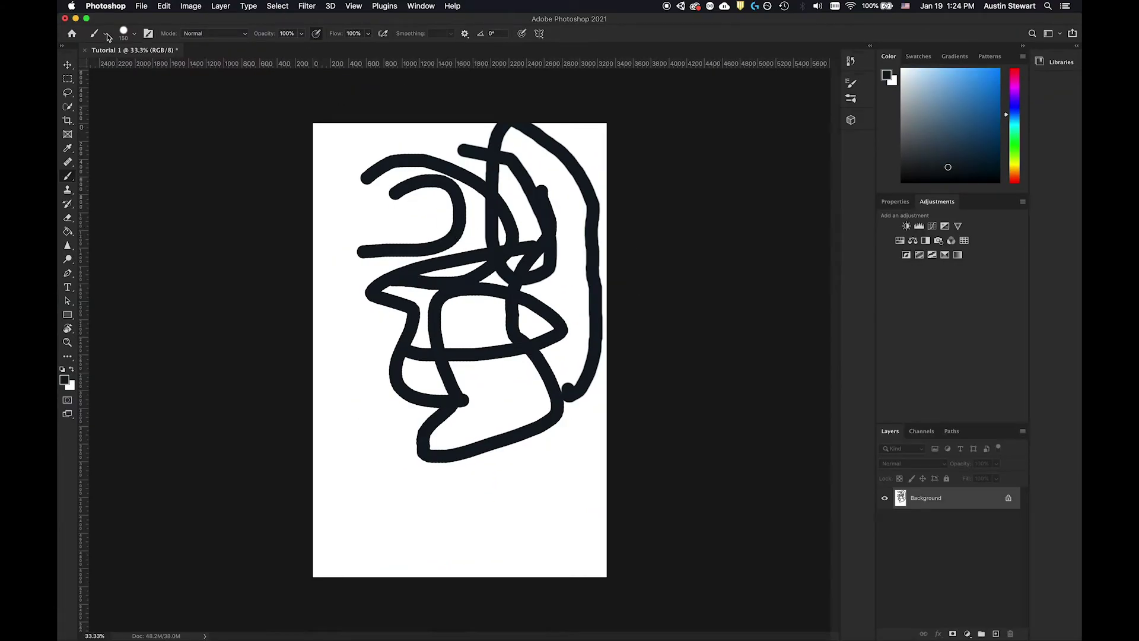
- Set the brush hardness to 13% and paint several soft-edged freehand strokes across the left and lower-middle canvas
{"action": "left_click", "coordinate": [133, 35]}
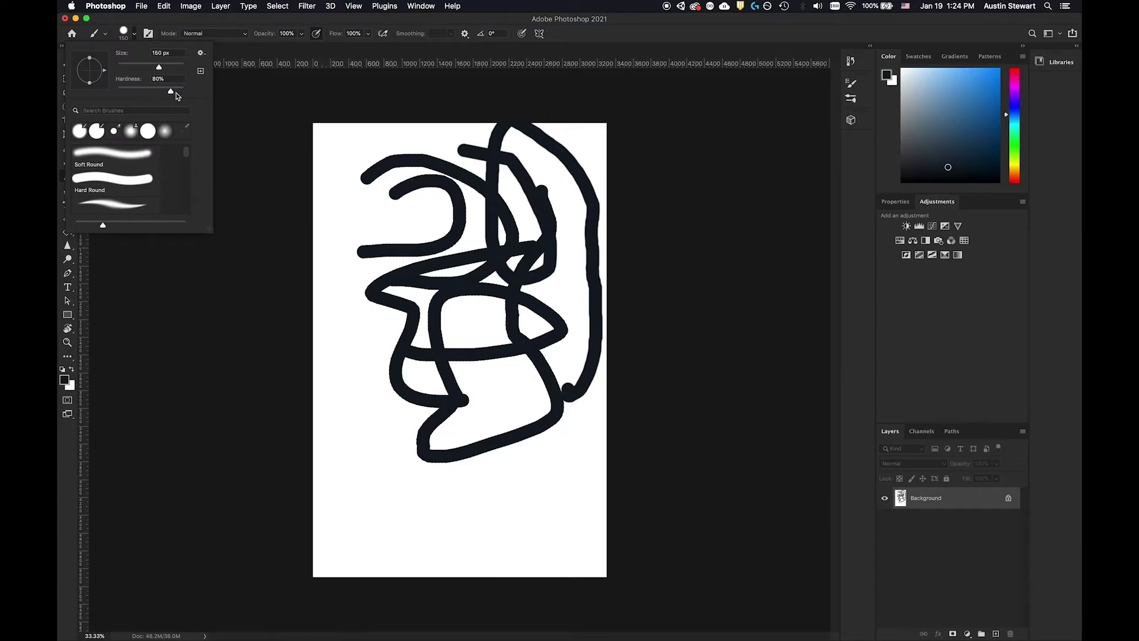
{"action": "left_click_drag", "start_coordinate": [171, 92], "coordinate": [125, 92]}
{"action": "mouse_move", "coordinate": [355, 411]}
{"action": "left_mouse_down"}
{"action": "mouse_move", "coordinate": [416, 416]}
{"action": "mouse_move", "coordinate": [478, 470]}
{"action": "mouse_move", "coordinate": [537, 456]}
{"action": "mouse_move", "coordinate": [523, 368]}
{"action": "left_mouse_up"}
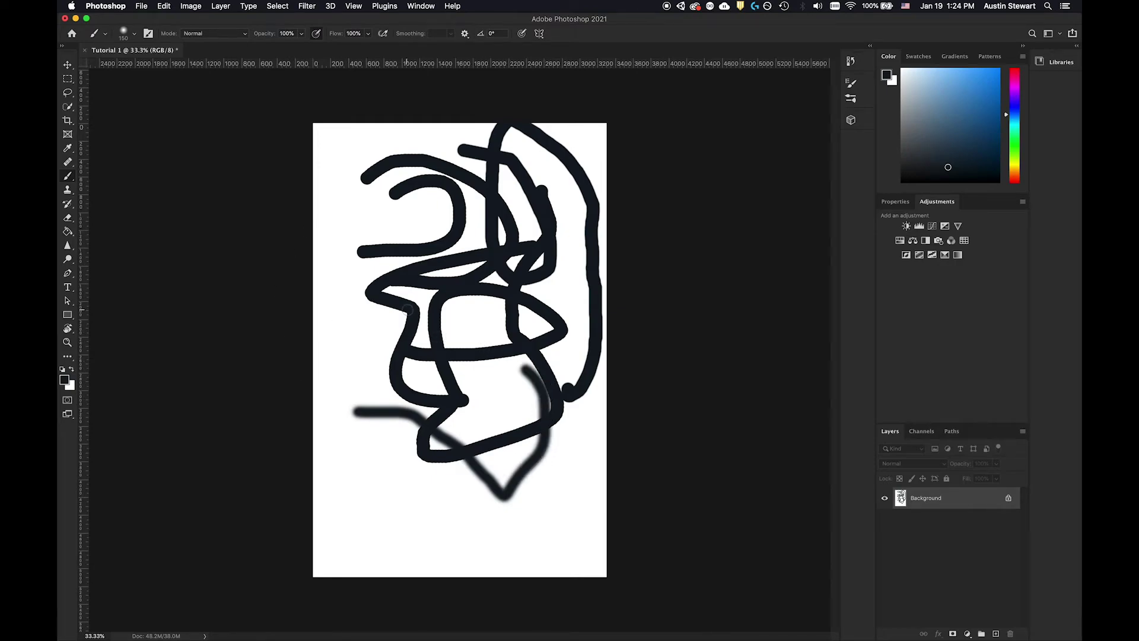
{"action": "mouse_move", "coordinate": [362, 314]}
{"action": "left_mouse_down"}
{"action": "mouse_move", "coordinate": [365, 394]}
{"action": "mouse_move", "coordinate": [480, 435]}
{"action": "mouse_move", "coordinate": [516, 420]}
{"action": "left_mouse_up"}
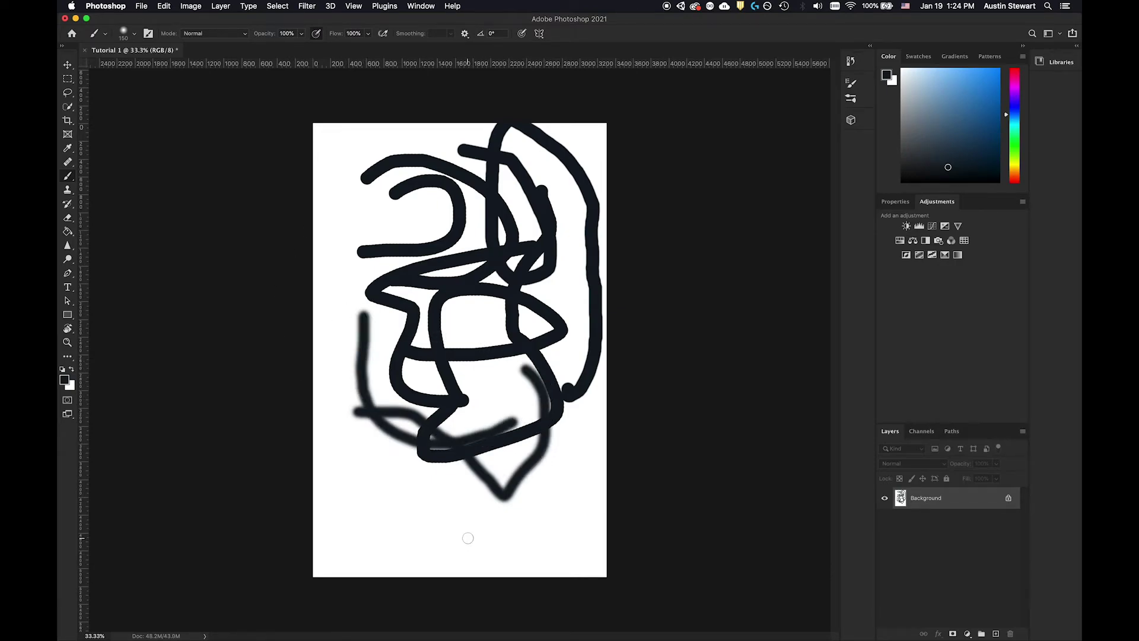
{"action": "mouse_move", "coordinate": [362, 319]}
{"action": "left_mouse_down"}
{"action": "mouse_move", "coordinate": [358, 286]}
{"action": "mouse_move", "coordinate": [365, 415]}
{"action": "left_mouse_up"}
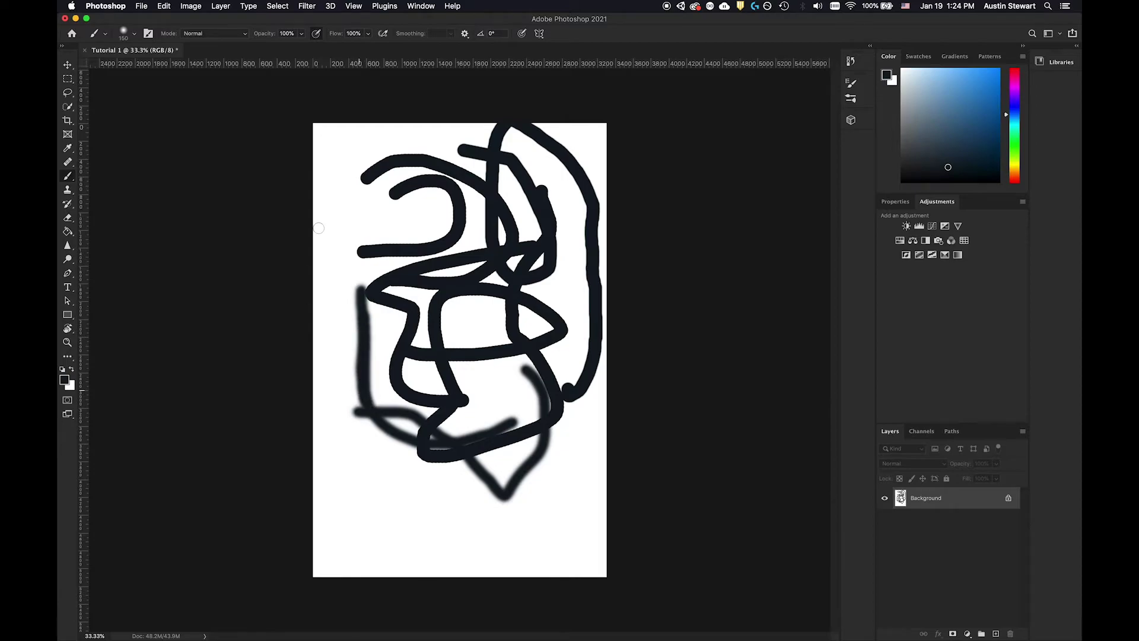
{"action": "mouse_move", "coordinate": [344, 225]}
{"action": "left_mouse_down"}
{"action": "mouse_move", "coordinate": [381, 238]}
{"action": "mouse_move", "coordinate": [392, 367]}
{"action": "mouse_move", "coordinate": [372, 314]}
{"action": "left_mouse_up"}
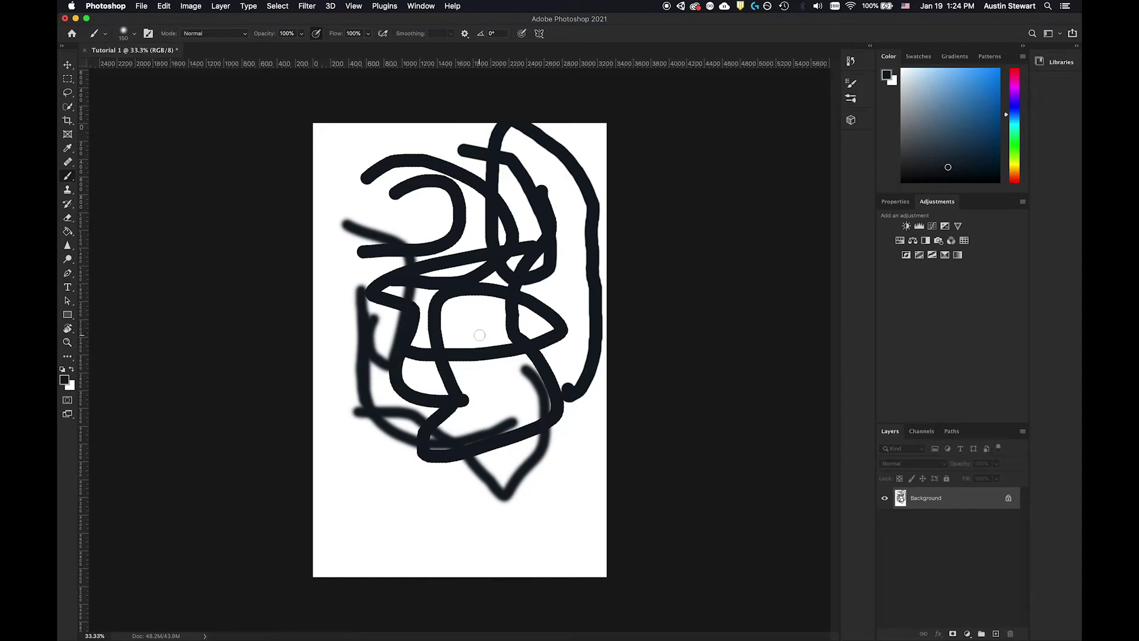
- Reshape the brush tip to a 41° angle and 47% roundness, and paint freehand strokes on the lower canvas
{"action": "left_click", "coordinate": [133, 35]}
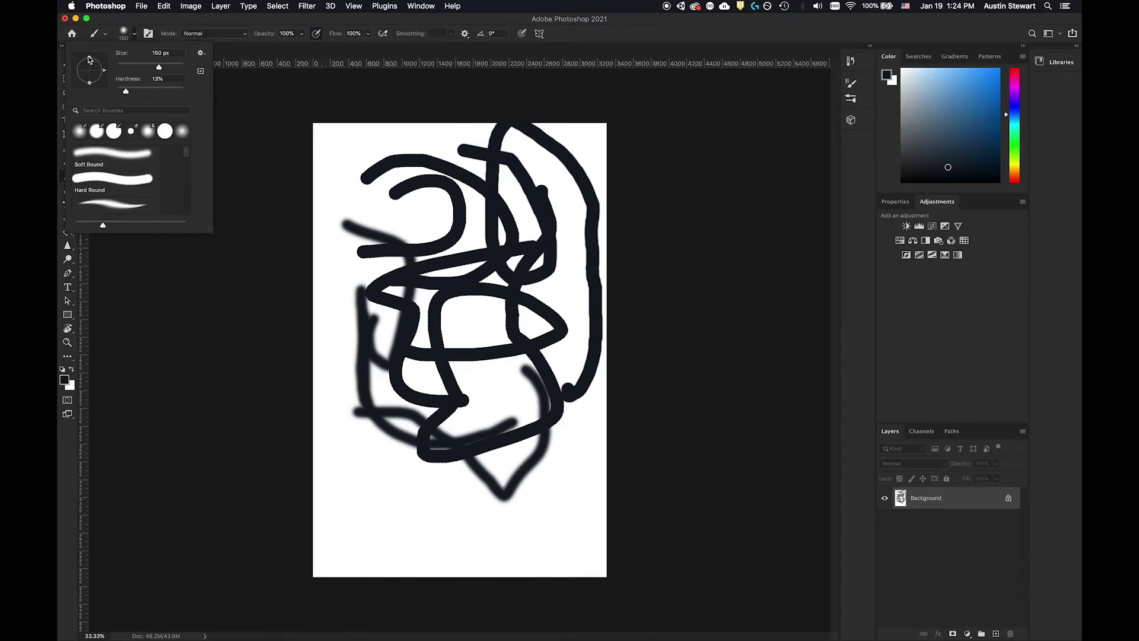
{"action": "mouse_move", "coordinate": [90, 57]}
{"action": "left_mouse_down"}
{"action": "mouse_move", "coordinate": [89, 72]}
{"action": "mouse_move", "coordinate": [100, 61]}
{"action": "left_mouse_up"}
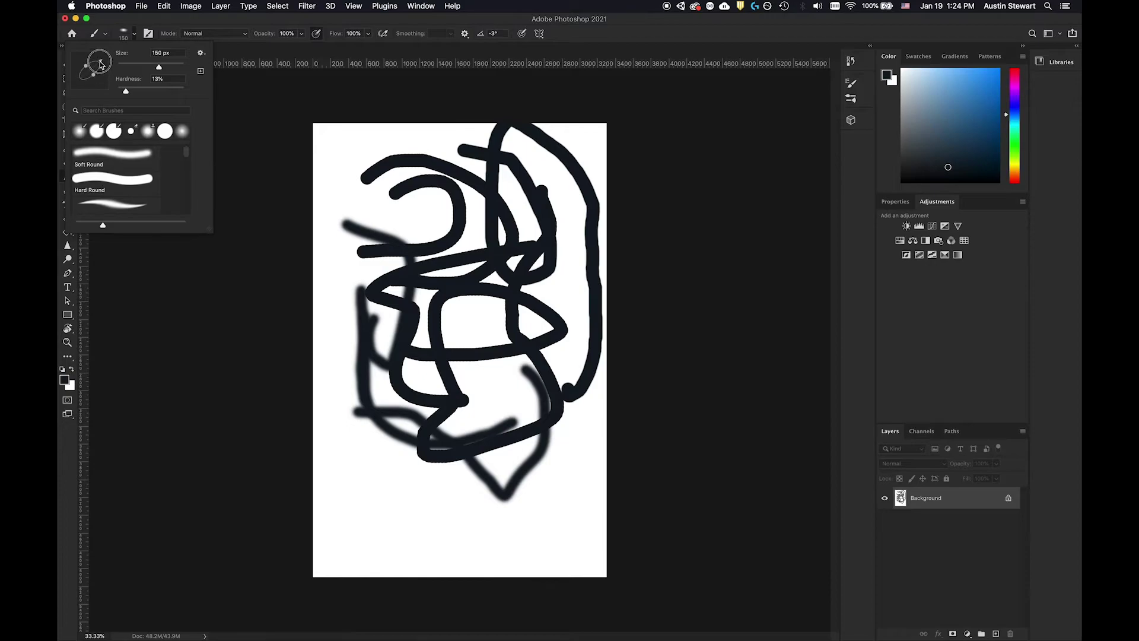
{"action": "left_click", "coordinate": [427, 511]}
{"action": "left_click_drag", "start_coordinate": [360, 475], "coordinate": [522, 458]}
{"action": "left_click_drag", "start_coordinate": [374, 509], "coordinate": [526, 487]}
{"action": "mouse_move", "coordinate": [517, 458]}
{"action": "left_mouse_down"}
{"action": "mouse_move", "coordinate": [440, 522]}
{"action": "mouse_move", "coordinate": [562, 501]}
{"action": "mouse_move", "coordinate": [526, 410]}
{"action": "mouse_move", "coordinate": [501, 409]}
{"action": "left_mouse_up"}
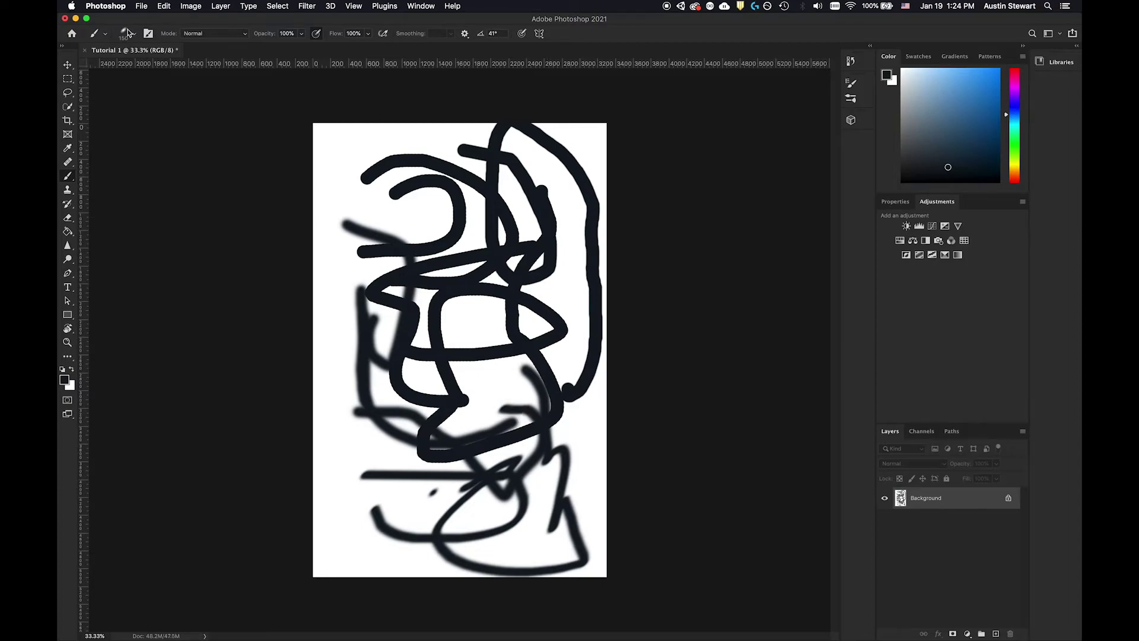
- Open the brush settings and browse the preset brush library, comparing it with the brush tip shape options
{"action": "left_click", "coordinate": [149, 34]}
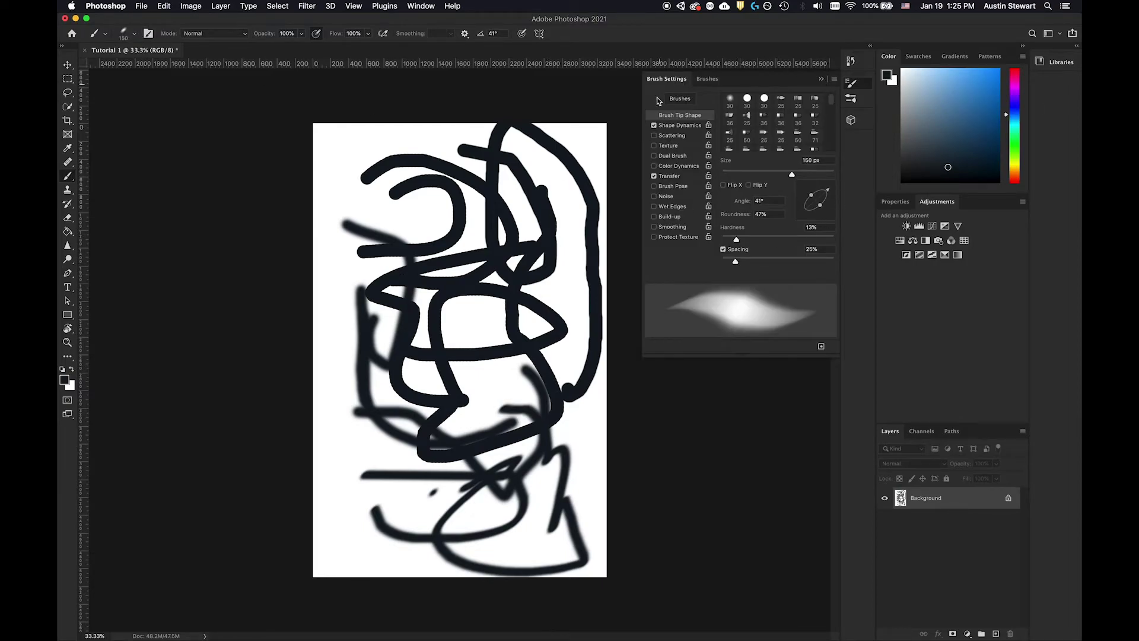
{"action": "left_click", "coordinate": [711, 81]}
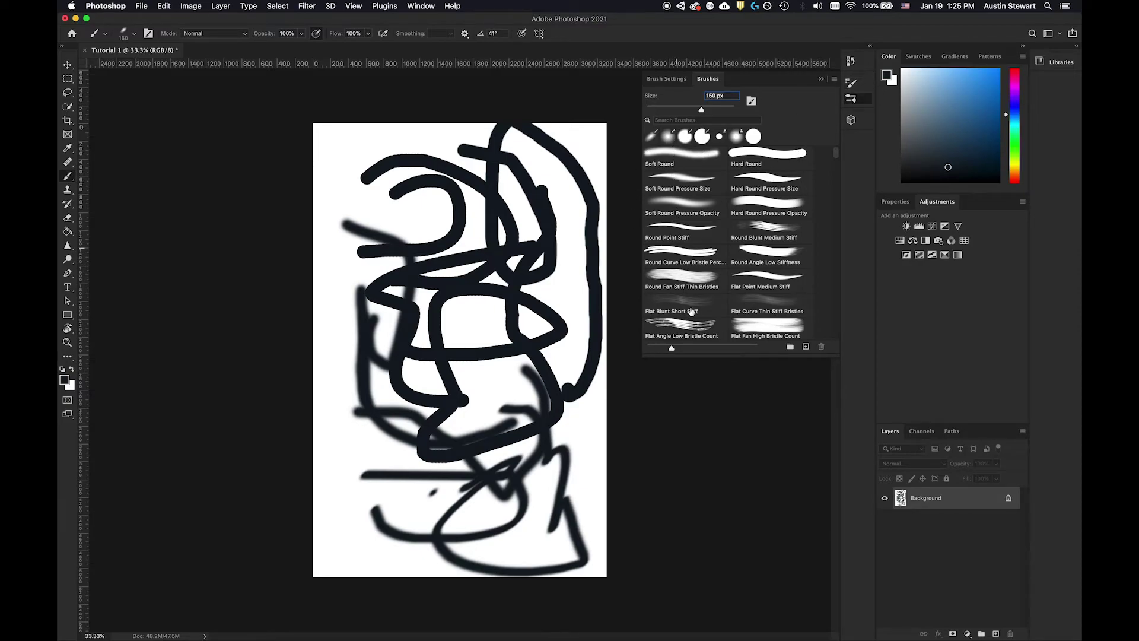
{"action": "scroll", "coordinate": [718, 267], "scroll_direction": "down", "scroll_amount": 5}
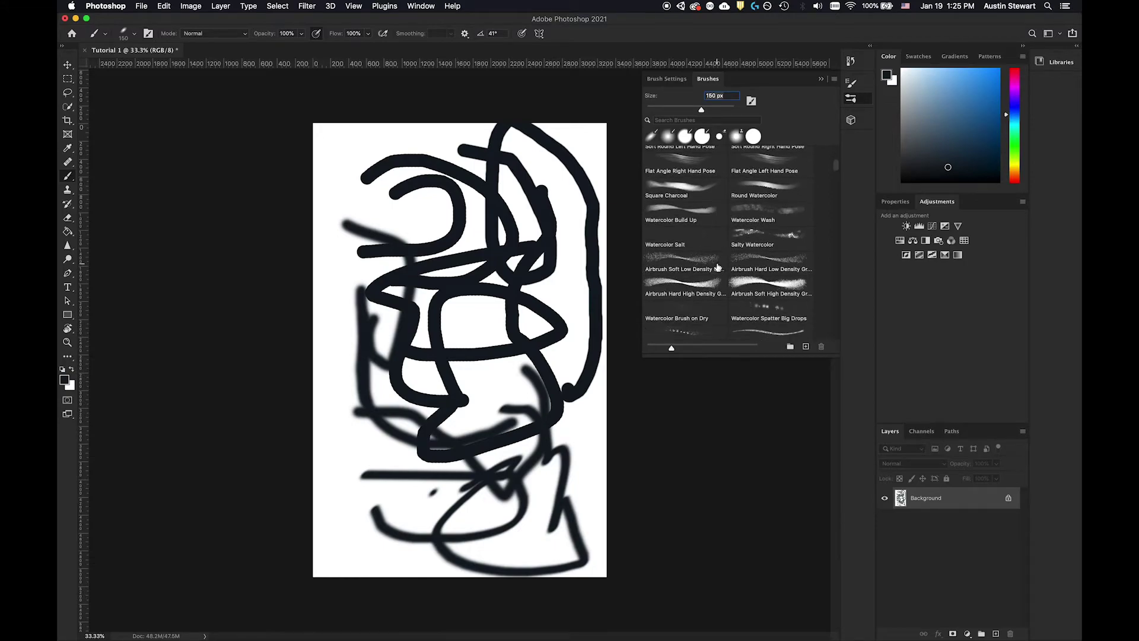
{"action": "scroll", "coordinate": [717, 249], "scroll_direction": "down", "scroll_amount": 3}
{"action": "left_click", "coordinate": [667, 78]}
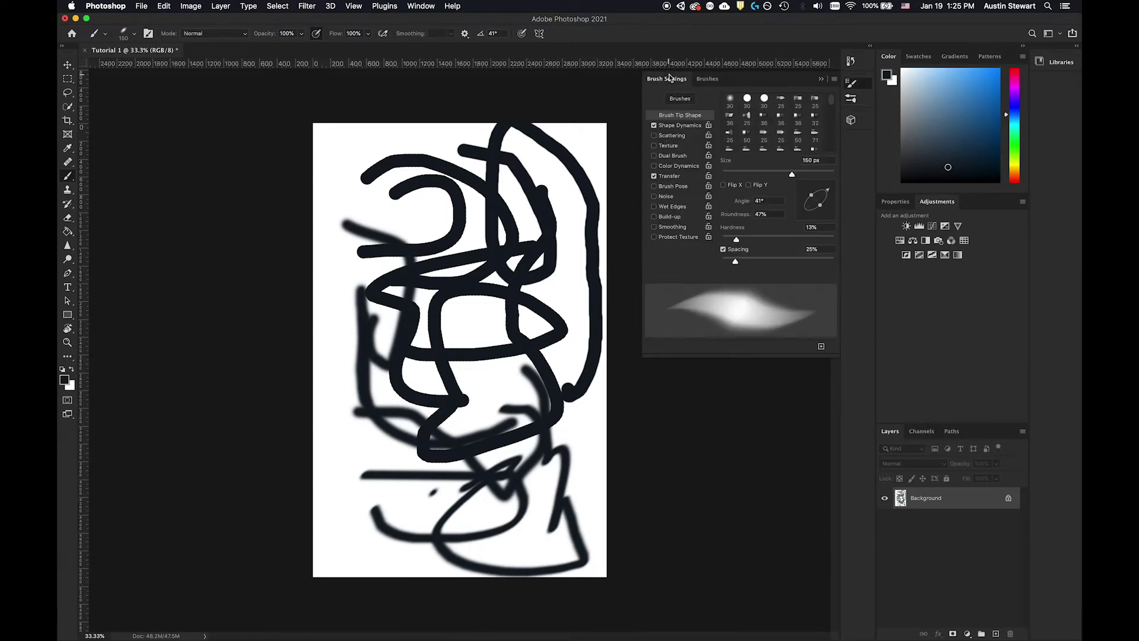
{"action": "left_click", "coordinate": [708, 78]}
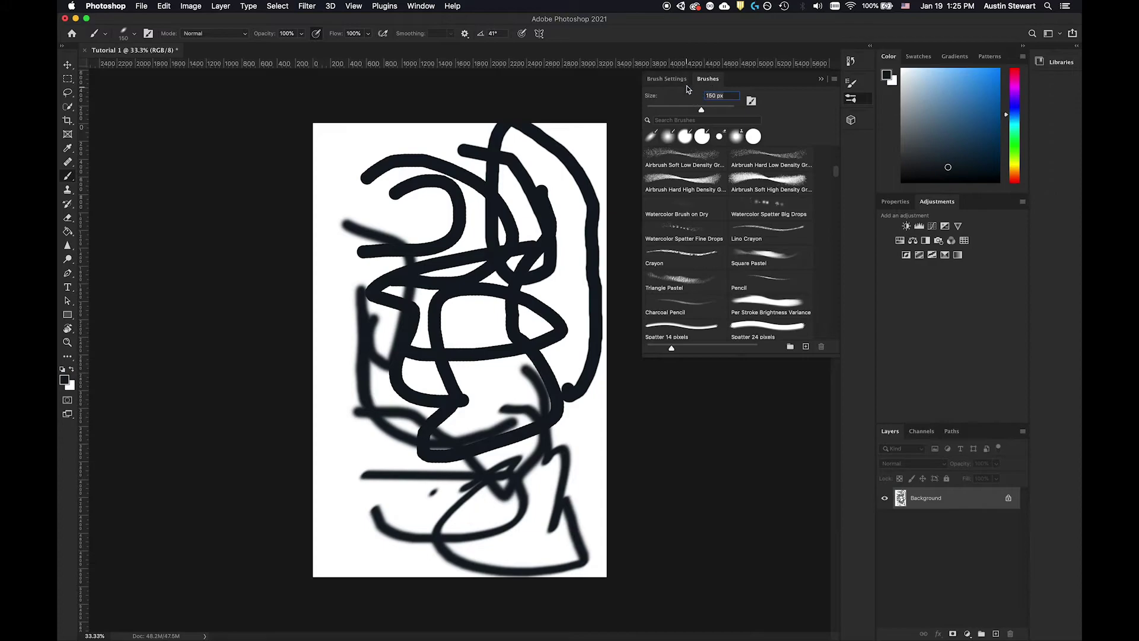
{"action": "left_click", "coordinate": [667, 78]}
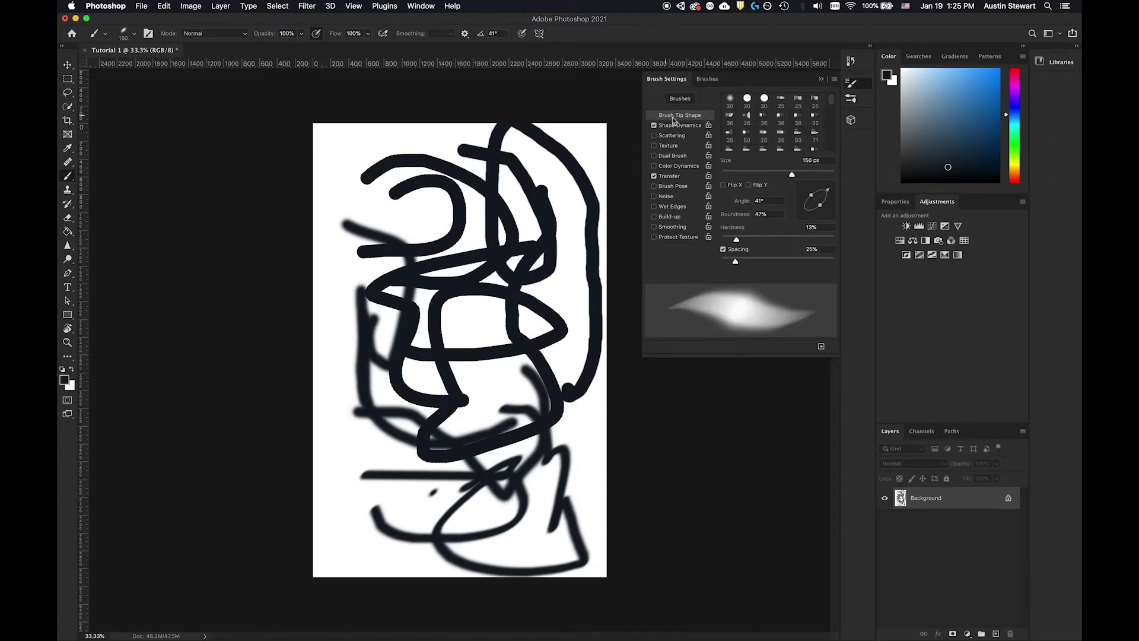
- Try a brush tip with 62% hardness and a 97° angle, varying its spacing up to 290% and down to 1%
{"action": "left_click_drag", "start_coordinate": [736, 239], "coordinate": [793, 240]}
{"action": "left_click_drag", "start_coordinate": [736, 261], "coordinate": [776, 262]}
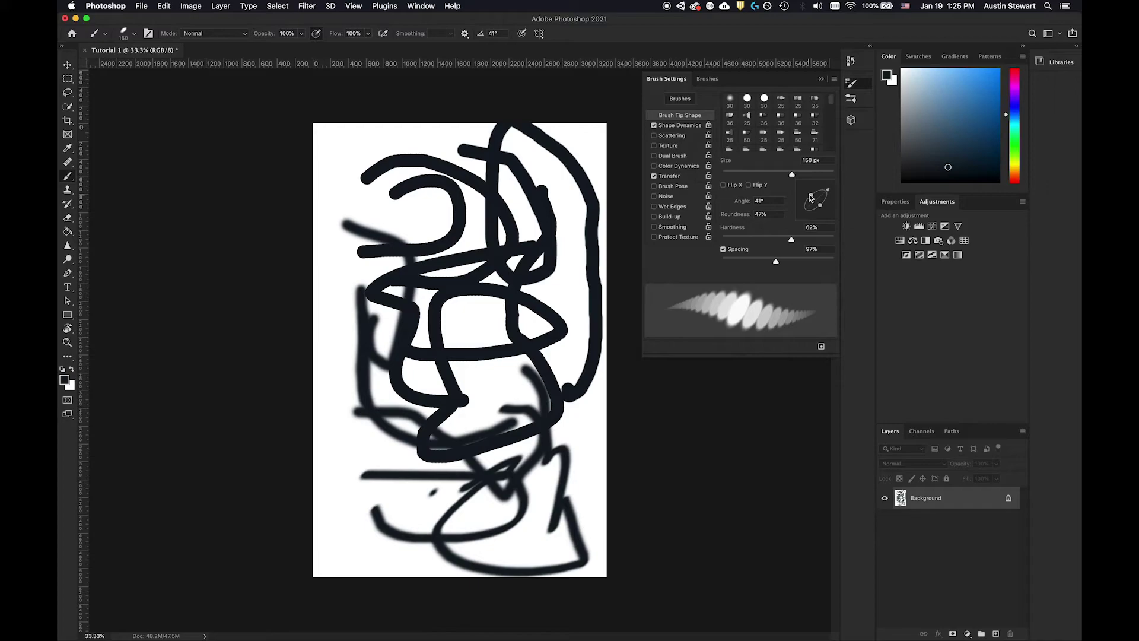
{"action": "left_click_drag", "start_coordinate": [811, 198], "coordinate": [802, 192]}
{"action": "left_click_drag", "start_coordinate": [779, 197], "coordinate": [812, 177]}
{"action": "left_click_drag", "start_coordinate": [776, 262], "coordinate": [811, 265]}
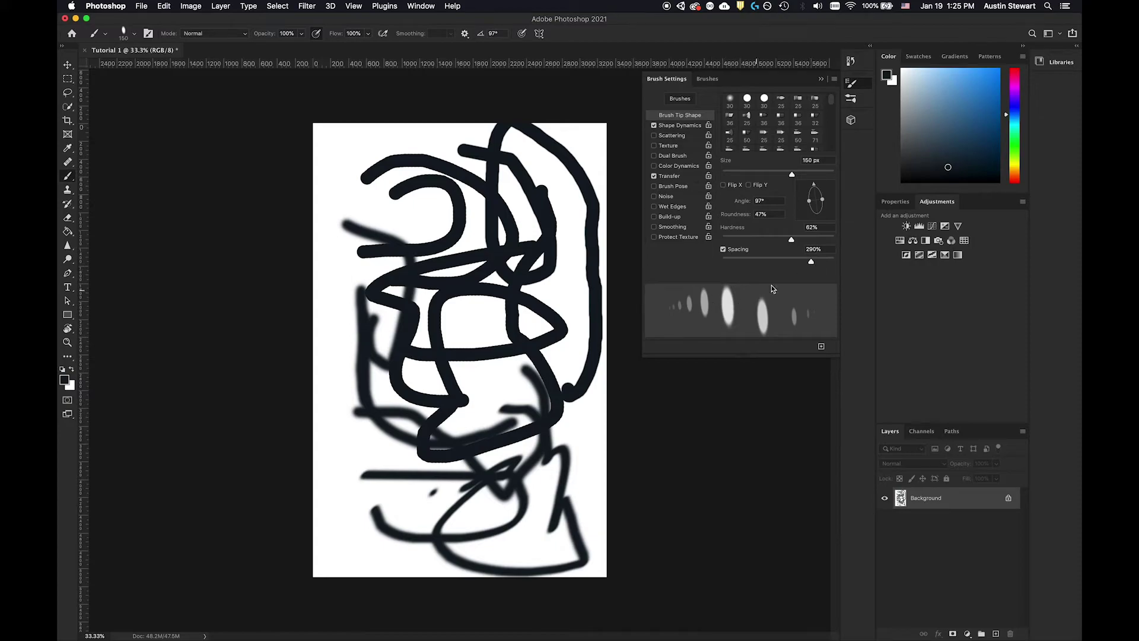
{"action": "mouse_move", "coordinate": [811, 263]}
{"action": "left_mouse_down"}
{"action": "mouse_move", "coordinate": [719, 276]}
{"action": "mouse_move", "coordinate": [821, 265]}
{"action": "mouse_move", "coordinate": [737, 255]}
{"action": "mouse_move", "coordinate": [710, 279]}
{"action": "left_mouse_up"}
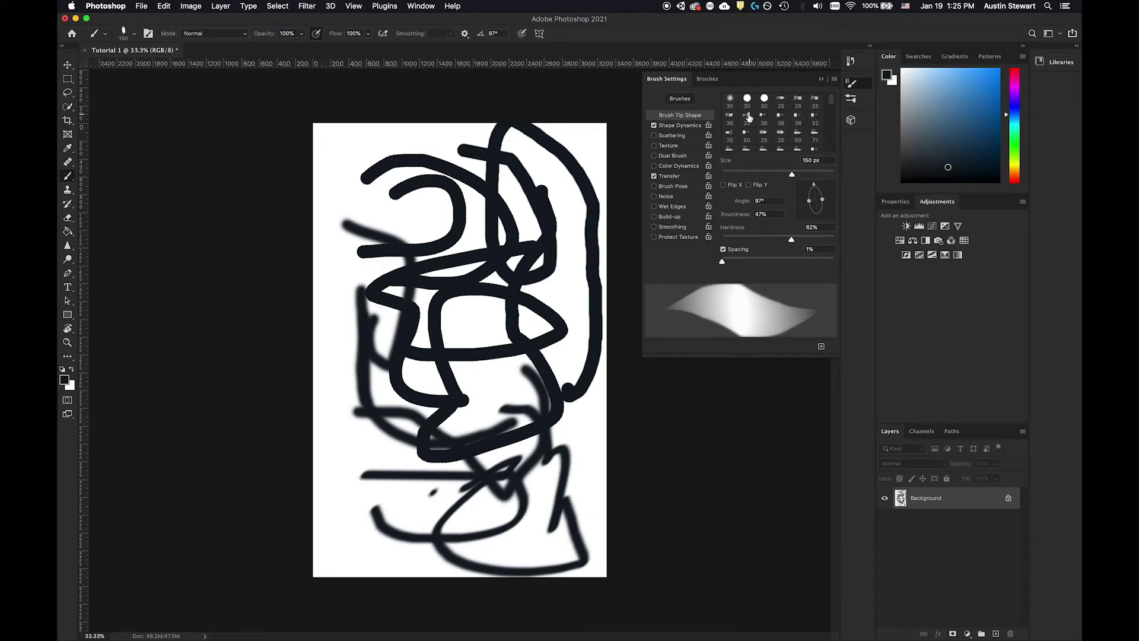
- Choose the hard round 30 px brush tip and collapse the brush settings
{"action": "left_click", "coordinate": [732, 101]}
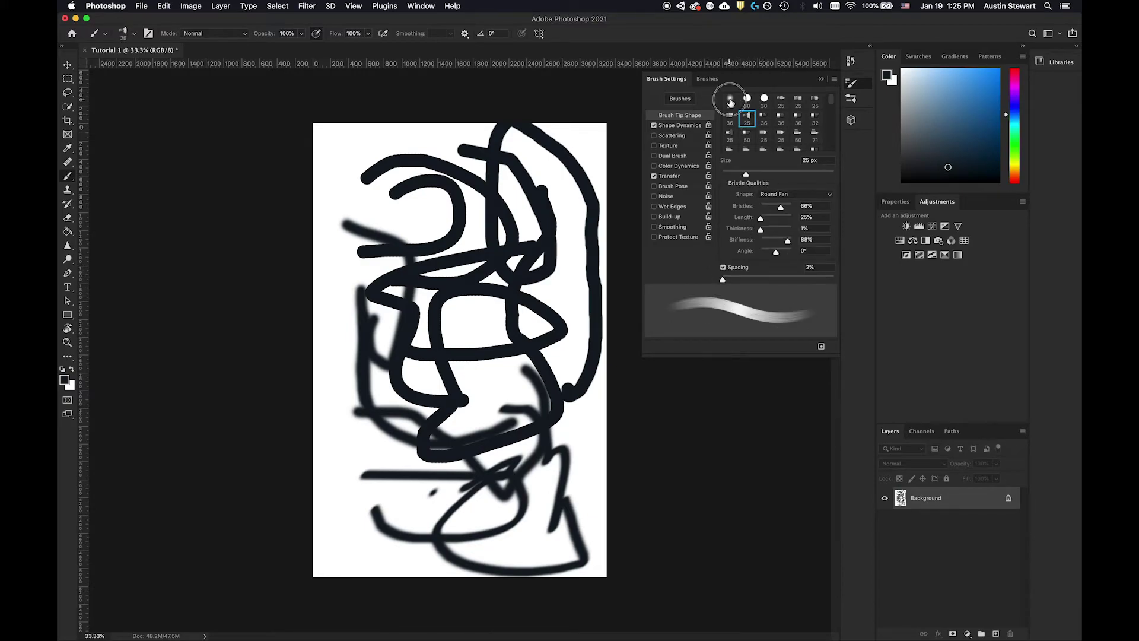
{"action": "left_click", "coordinate": [747, 101]}
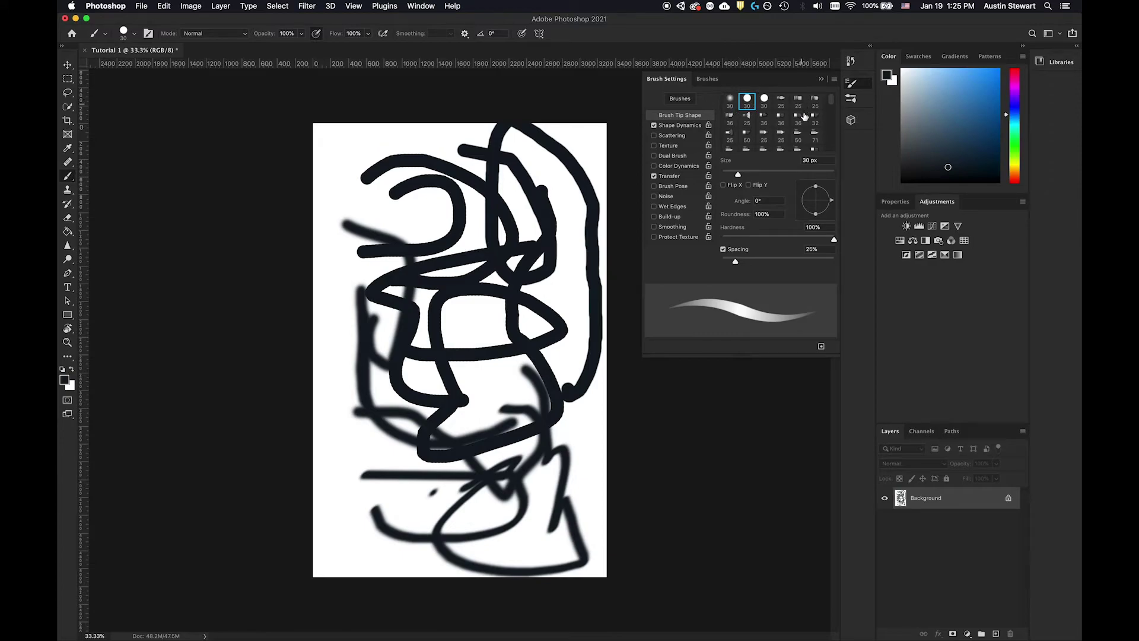
{"action": "mouse_move", "coordinate": [830, 102]}
{"action": "left_mouse_down"}
{"action": "mouse_move", "coordinate": [830, 148]}
{"action": "mouse_move", "coordinate": [829, 89]}
{"action": "left_mouse_up"}
{"action": "left_click", "coordinate": [822, 81]}
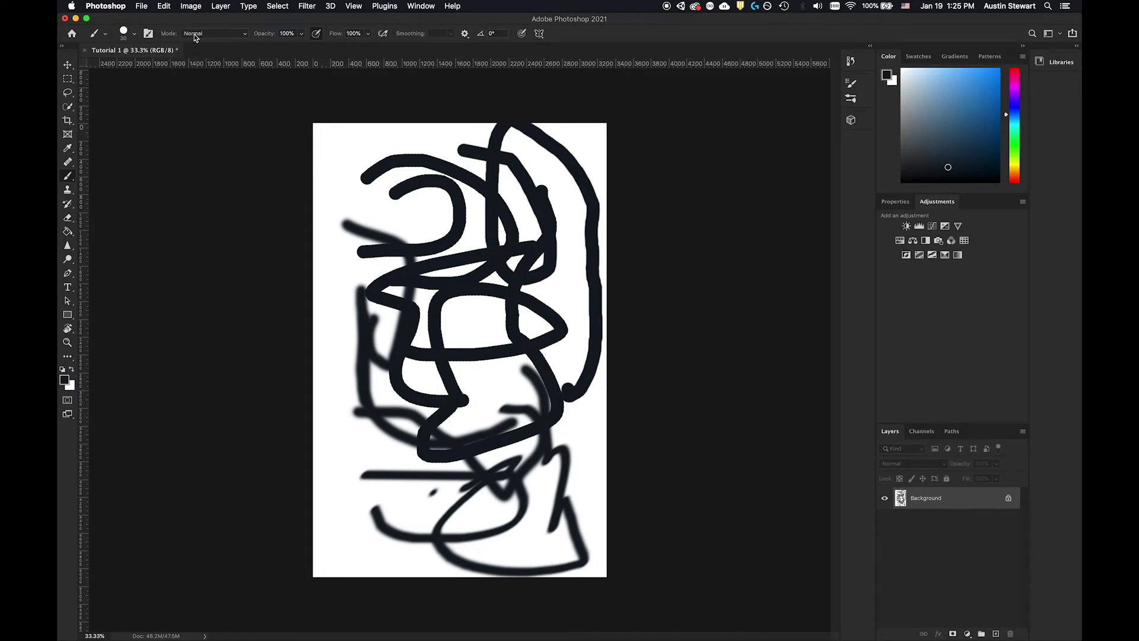
- Review the brush's blending modes without leaving Normal, and try out the opacity range down to 1%
{"action": "left_click", "coordinate": [246, 35]}
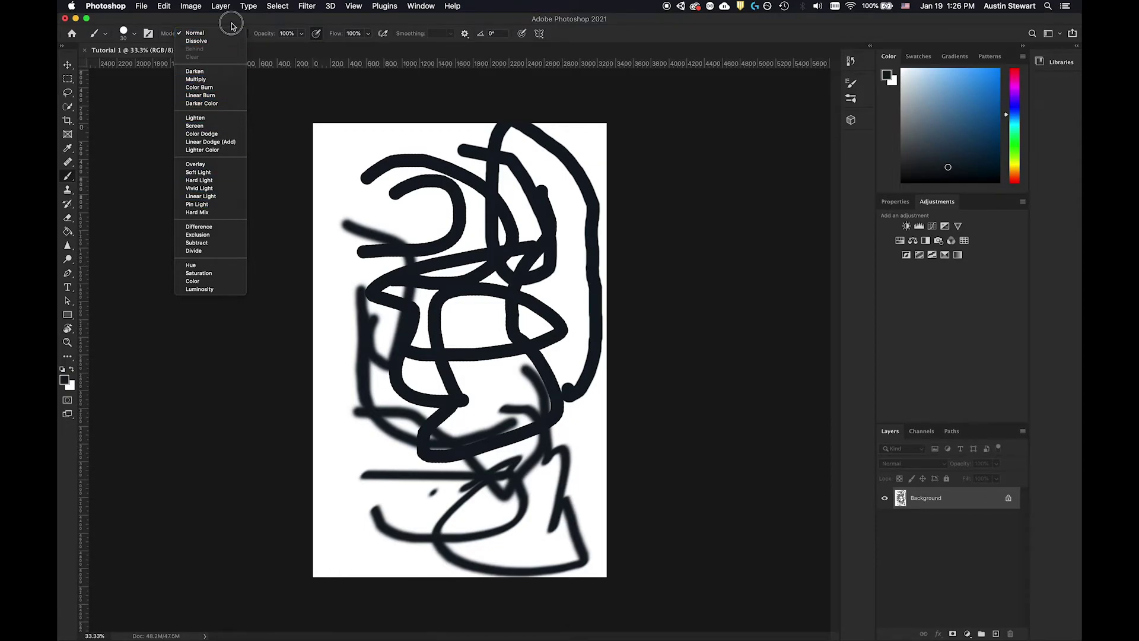
{"action": "left_click", "coordinate": [237, 33]}
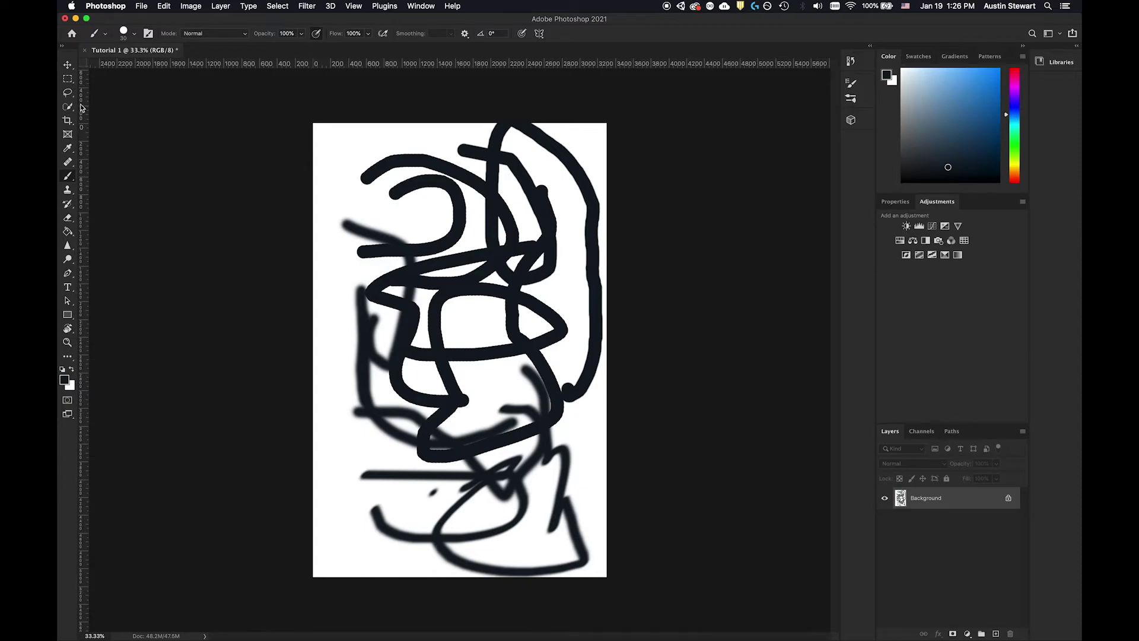
{"action": "left_click", "coordinate": [301, 34]}
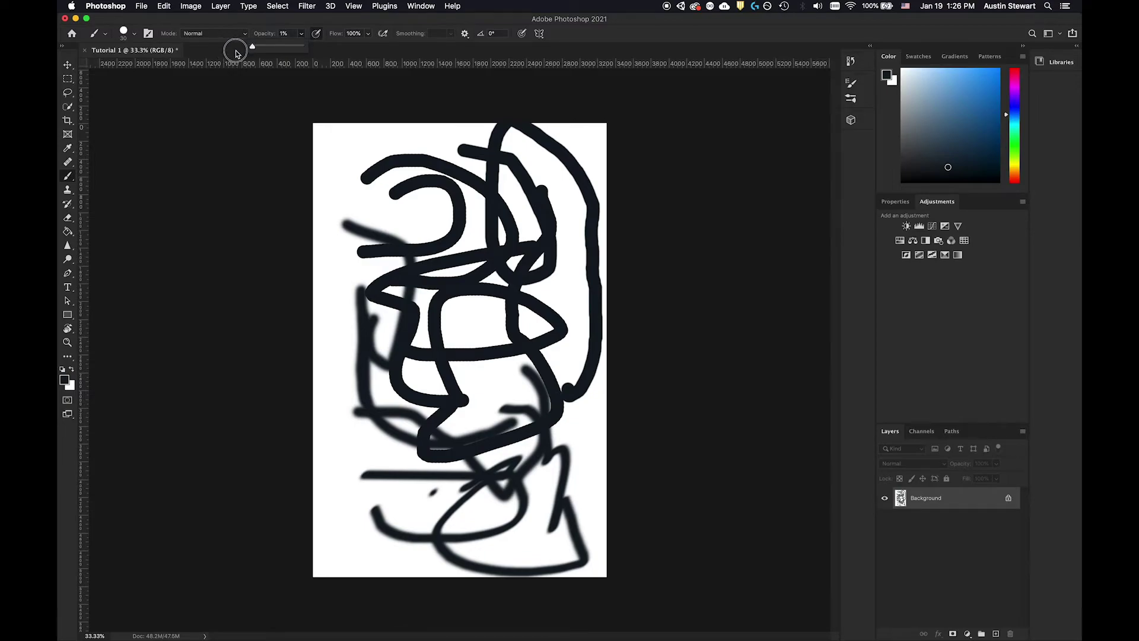
{"action": "left_click", "coordinate": [265, 25]}
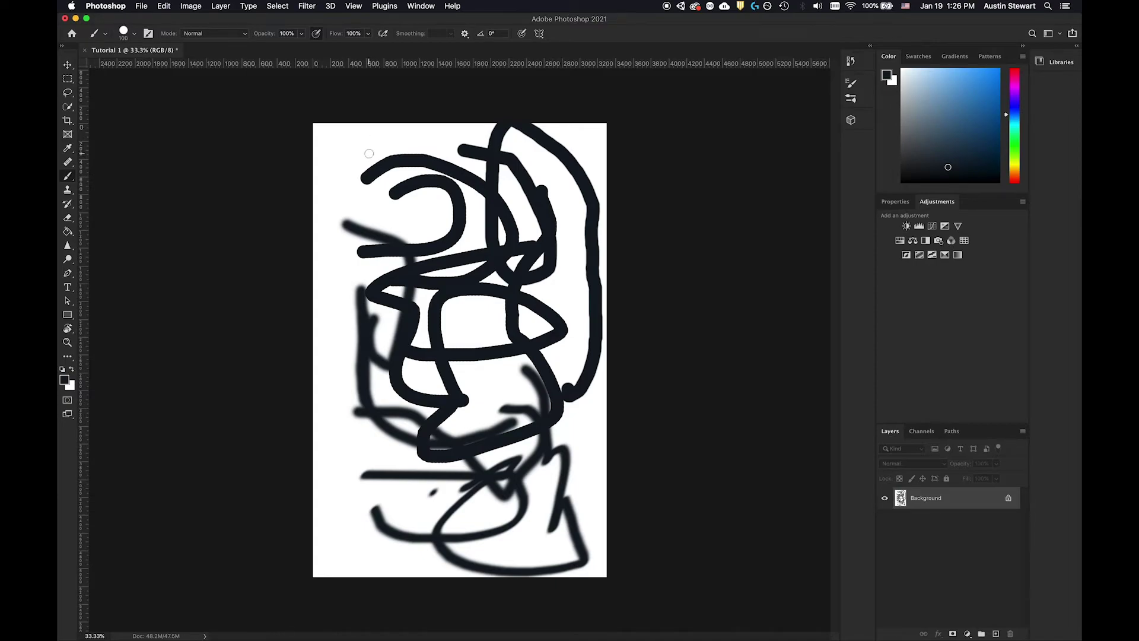
- Enlarge the brush to 500 px and lower its opacity to 46%
{"action": "key", "text": "bracketright"}
{"action": "key", "text": "bracketright"}
{"action": "key", "text": "bracketright"}
{"action": "key", "text": "bracketright"}
{"action": "key", "text": "bracketright"}
{"action": "key", "text": "bracketright"}
{"action": "key", "text": "bracketright"}
{"action": "key", "text": "bracketright"}
{"action": "key", "text": "bracketleft"}
{"action": "key", "text": "bracketleft"}
{"action": "key", "text": "bracketleft"}
{"action": "key", "text": "bracketleft"}
{"action": "key", "text": "bracketleft"}
{"action": "key", "text": "bracketleft"}
{"action": "key", "text": "bracketright"}
{"action": "key", "text": "bracketright"}
{"action": "key", "text": "bracketright"}
{"action": "key", "text": "bracketright"}
{"action": "left_click", "coordinate": [302, 34]}
{"action": "left_click_drag", "start_coordinate": [303, 46], "coordinate": [275, 47]}
- Set the foreground color to a bright green
{"action": "left_click", "coordinate": [1006, 115]}
{"action": "left_click_drag", "start_coordinate": [1005, 115], "coordinate": [1007, 91]}
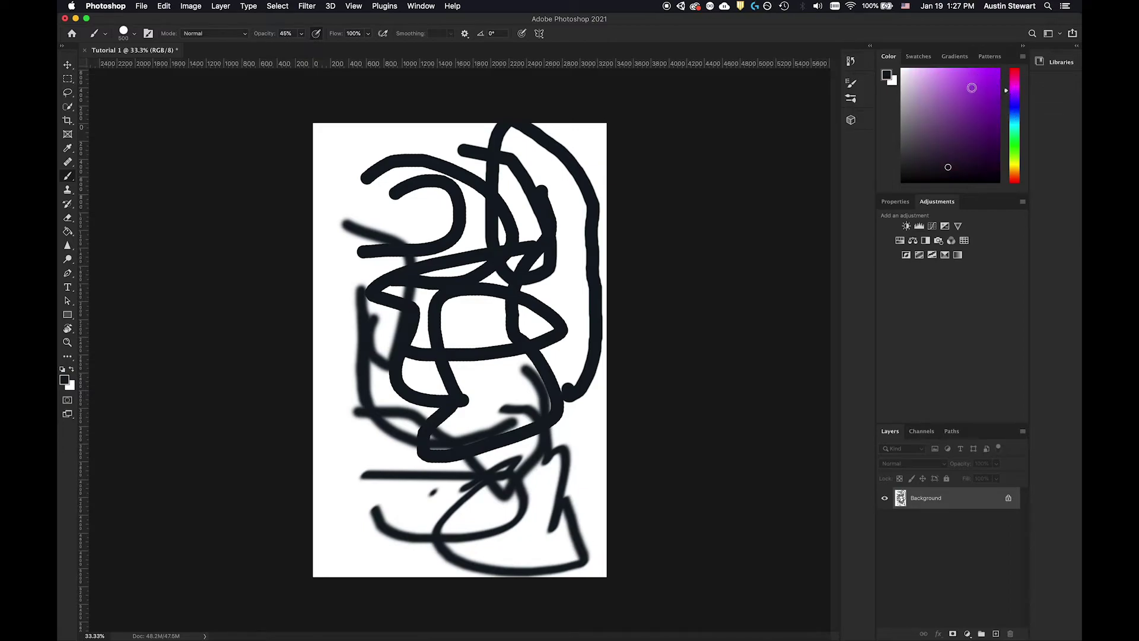
{"action": "left_click", "coordinate": [972, 88]}
{"action": "left_click_drag", "start_coordinate": [1006, 93], "coordinate": [1011, 138]}
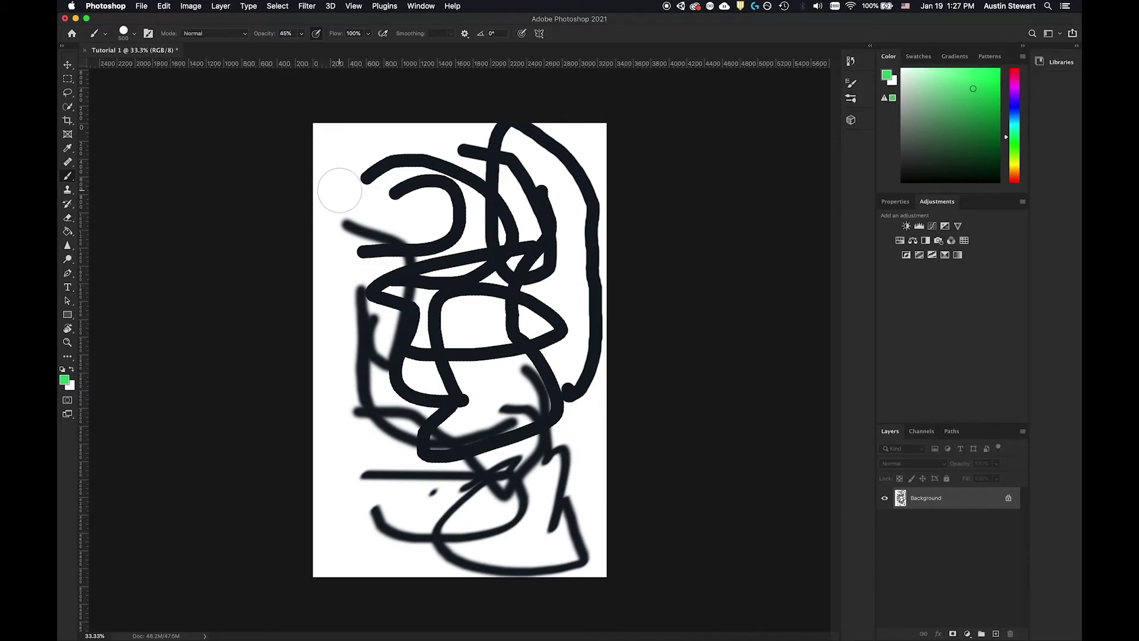
- Paint broad, overlapping semi-transparent green strokes over the black scribbles across the upper, middle and lower canvas
{"action": "mouse_move", "coordinate": [360, 185]}
{"action": "left_mouse_down"}
{"action": "mouse_move", "coordinate": [393, 189]}
{"action": "mouse_move", "coordinate": [412, 272]}
{"action": "mouse_move", "coordinate": [384, 363]}
{"action": "mouse_move", "coordinate": [398, 385]}
{"action": "left_mouse_up"}
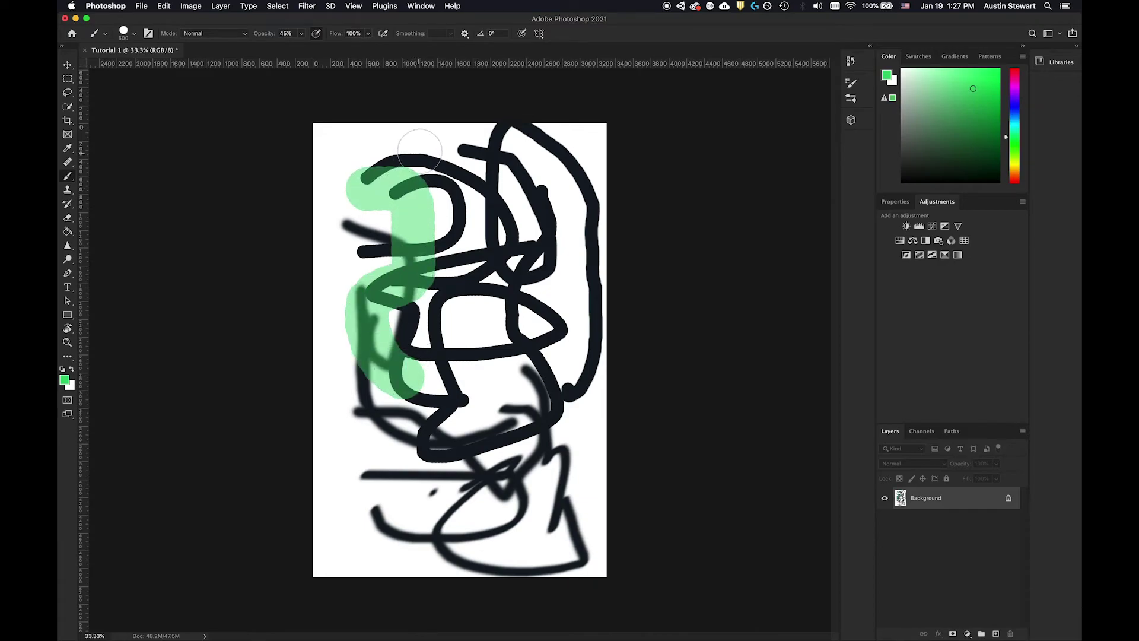
{"action": "mouse_move", "coordinate": [416, 145]}
{"action": "left_mouse_down"}
{"action": "mouse_move", "coordinate": [468, 255]}
{"action": "mouse_move", "coordinate": [440, 322]}
{"action": "left_mouse_up"}
{"action": "mouse_move", "coordinate": [466, 133]}
{"action": "left_mouse_down"}
{"action": "mouse_move", "coordinate": [529, 258]}
{"action": "mouse_move", "coordinate": [496, 397]}
{"action": "left_mouse_up"}
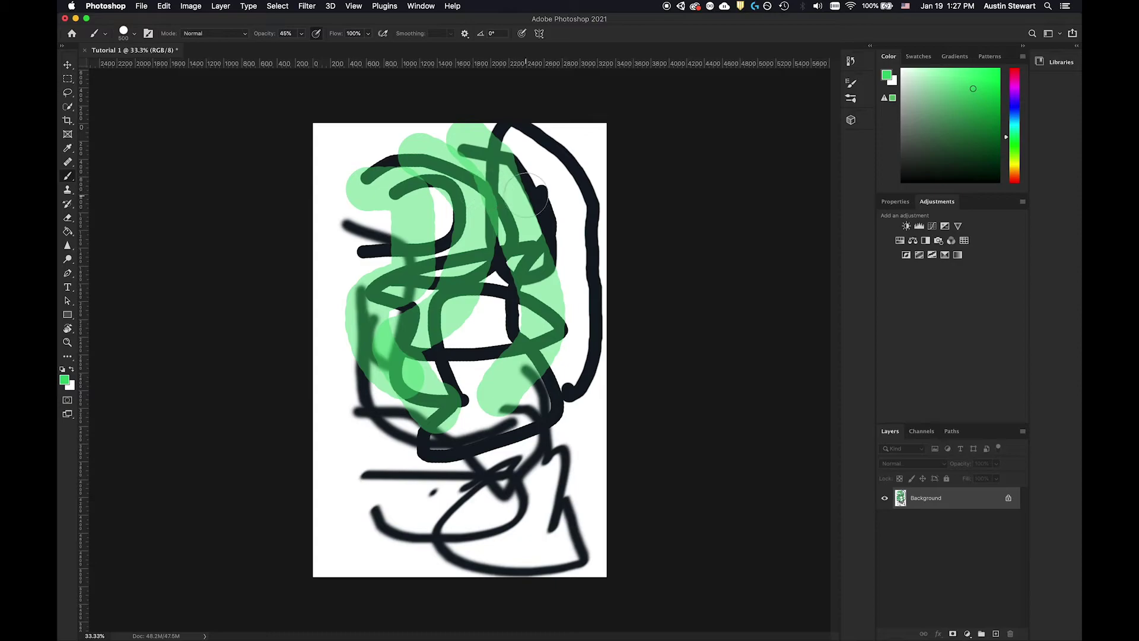
{"action": "mouse_move", "coordinate": [531, 175]}
{"action": "left_mouse_down"}
{"action": "mouse_move", "coordinate": [474, 232]}
{"action": "mouse_move", "coordinate": [409, 350]}
{"action": "left_mouse_up"}
{"action": "mouse_move", "coordinate": [484, 297]}
{"action": "left_mouse_down"}
{"action": "mouse_move", "coordinate": [460, 308]}
{"action": "mouse_move", "coordinate": [492, 365]}
{"action": "left_mouse_up"}
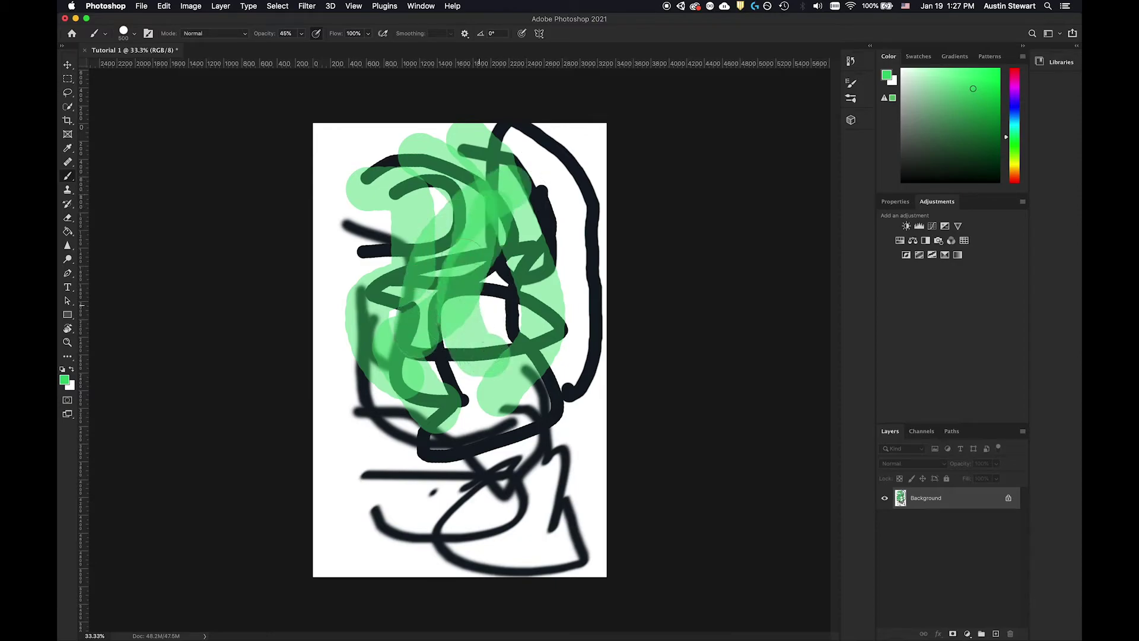
{"action": "mouse_move", "coordinate": [418, 169]}
{"action": "left_mouse_down"}
{"action": "mouse_move", "coordinate": [351, 257]}
{"action": "mouse_move", "coordinate": [345, 286]}
{"action": "mouse_move", "coordinate": [369, 169]}
{"action": "mouse_move", "coordinate": [295, 263]}
{"action": "mouse_move", "coordinate": [350, 142]}
{"action": "mouse_move", "coordinate": [370, 147]}
{"action": "mouse_move", "coordinate": [477, 311]}
{"action": "left_mouse_up"}
{"action": "mouse_move", "coordinate": [433, 178]}
{"action": "left_mouse_down"}
{"action": "mouse_move", "coordinate": [347, 299]}
{"action": "mouse_move", "coordinate": [392, 314]}
{"action": "left_mouse_up"}
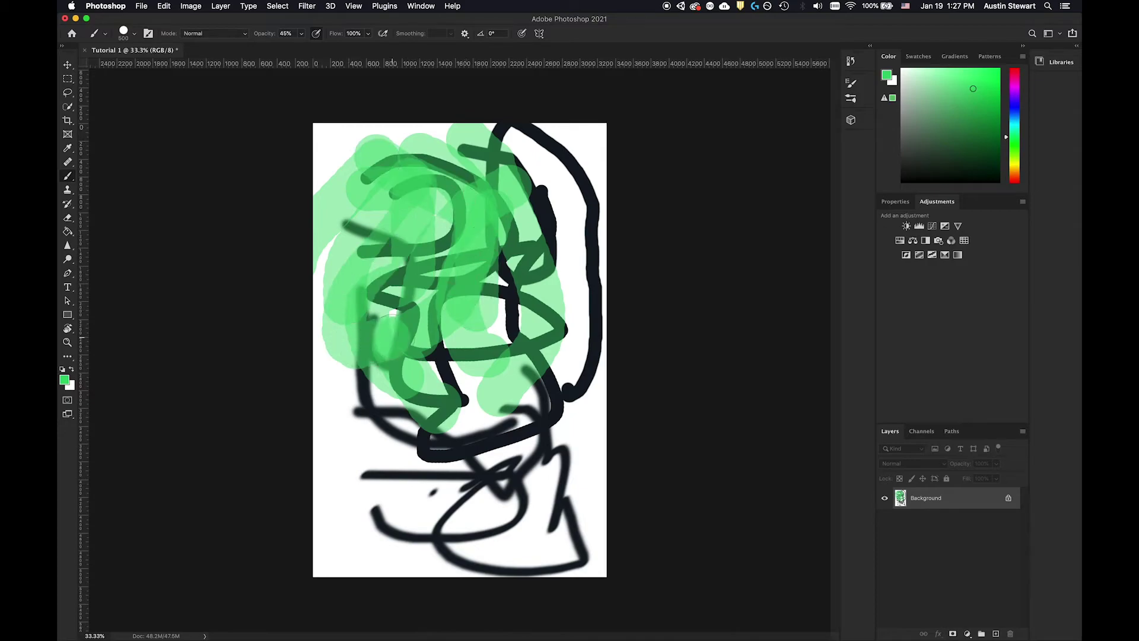
{"action": "mouse_move", "coordinate": [402, 249]}
{"action": "left_mouse_down"}
{"action": "mouse_move", "coordinate": [518, 315]}
{"action": "mouse_move", "coordinate": [524, 444]}
{"action": "mouse_move", "coordinate": [415, 540]}
{"action": "left_mouse_up"}
{"action": "mouse_move", "coordinate": [493, 315]}
{"action": "left_mouse_down"}
{"action": "mouse_move", "coordinate": [427, 439]}
{"action": "mouse_move", "coordinate": [425, 508]}
{"action": "mouse_move", "coordinate": [546, 332]}
{"action": "left_mouse_up"}
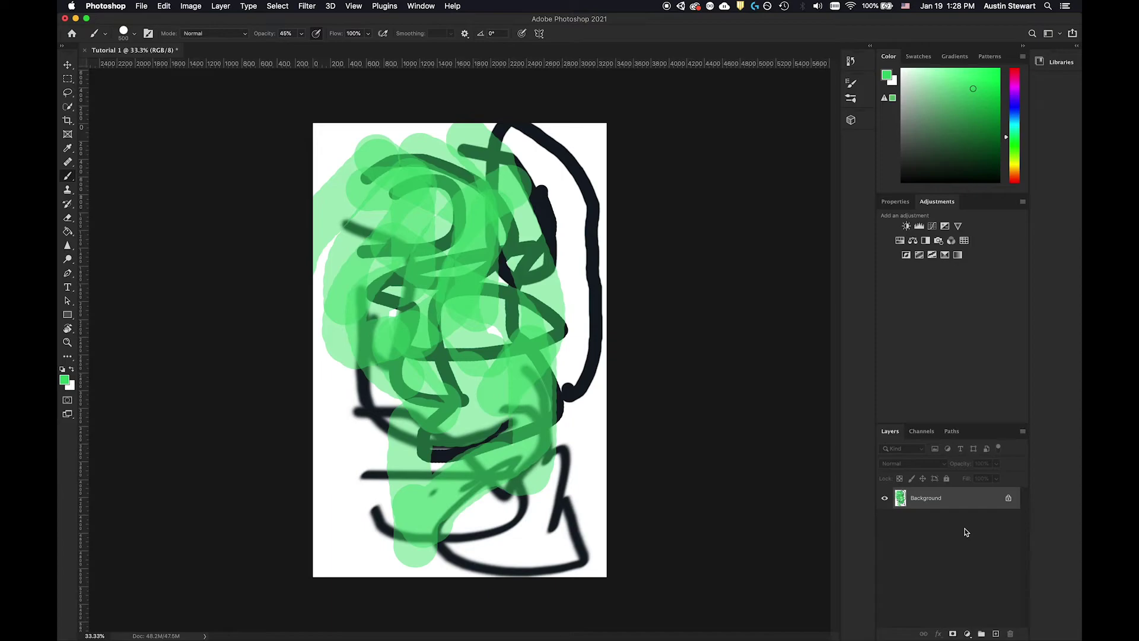
- Add a new layer above the Background and set the foreground color to a vivid purple
{"action": "left_click", "coordinate": [997, 633]}
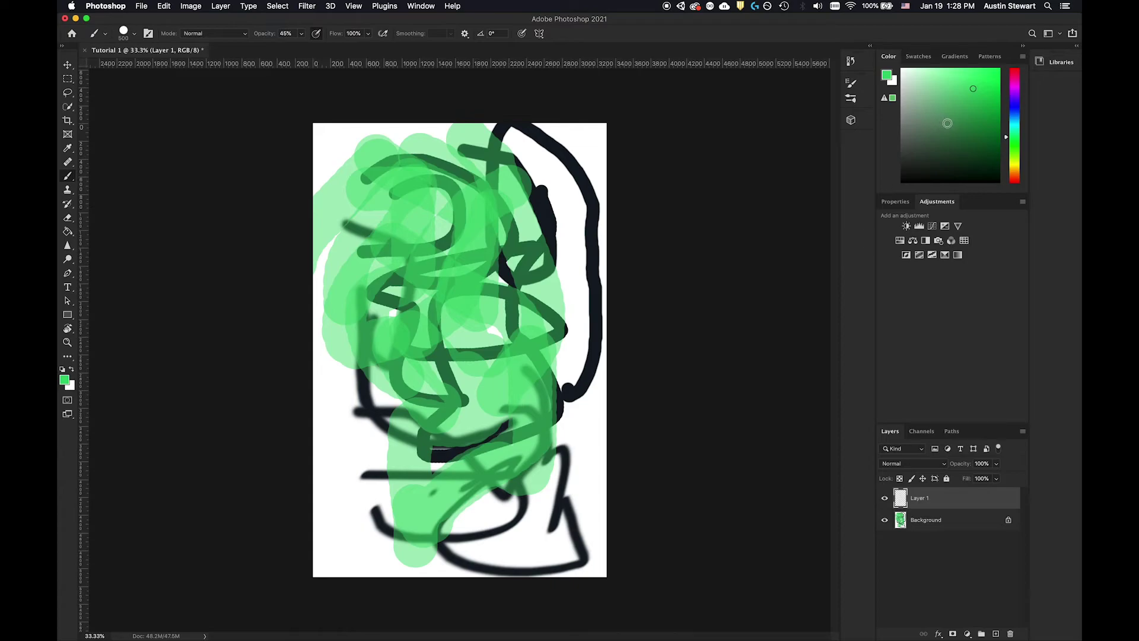
{"action": "left_click", "coordinate": [1018, 91]}
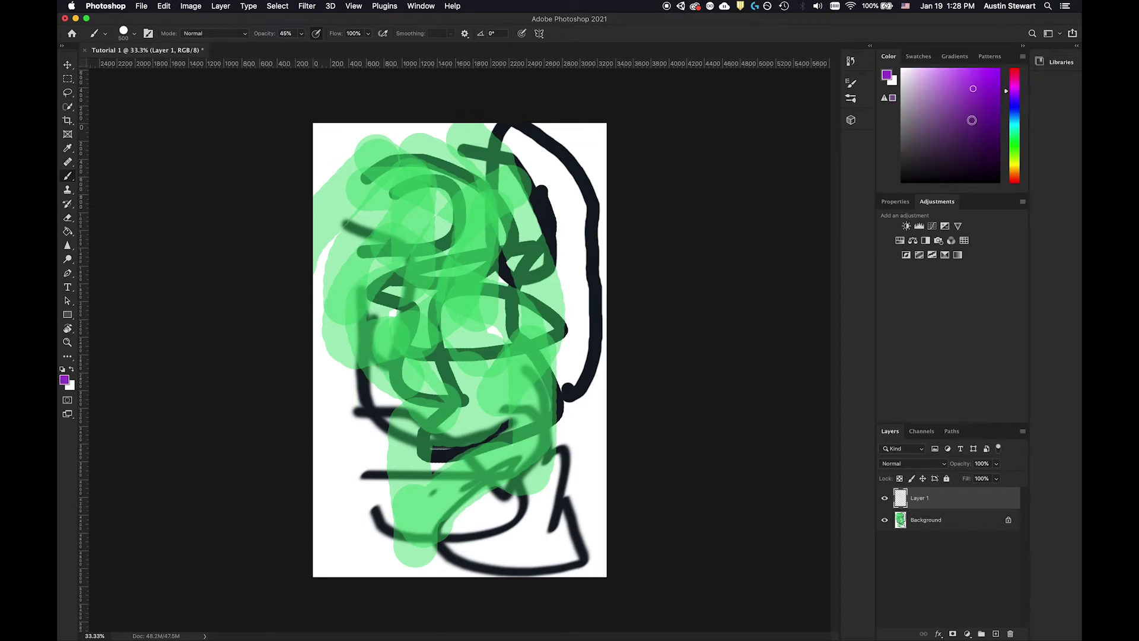
{"action": "left_click", "coordinate": [989, 76]}
- Raise the brush opacity to 67% and choose the Triangle Pastel brush preset at 300 px
{"action": "left_click", "coordinate": [300, 39]}
{"action": "left_click_drag", "start_coordinate": [303, 45], "coordinate": [312, 46]}
{"action": "left_click", "coordinate": [249, 33]}
{"action": "left_click", "coordinate": [147, 34]}
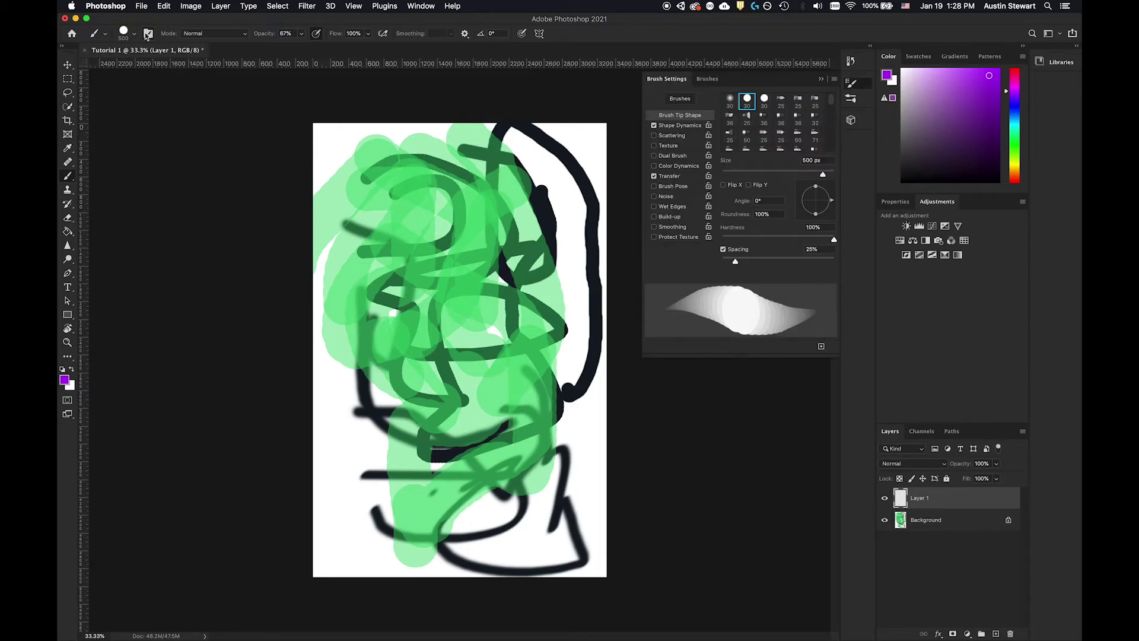
{"action": "left_click", "coordinate": [710, 80]}
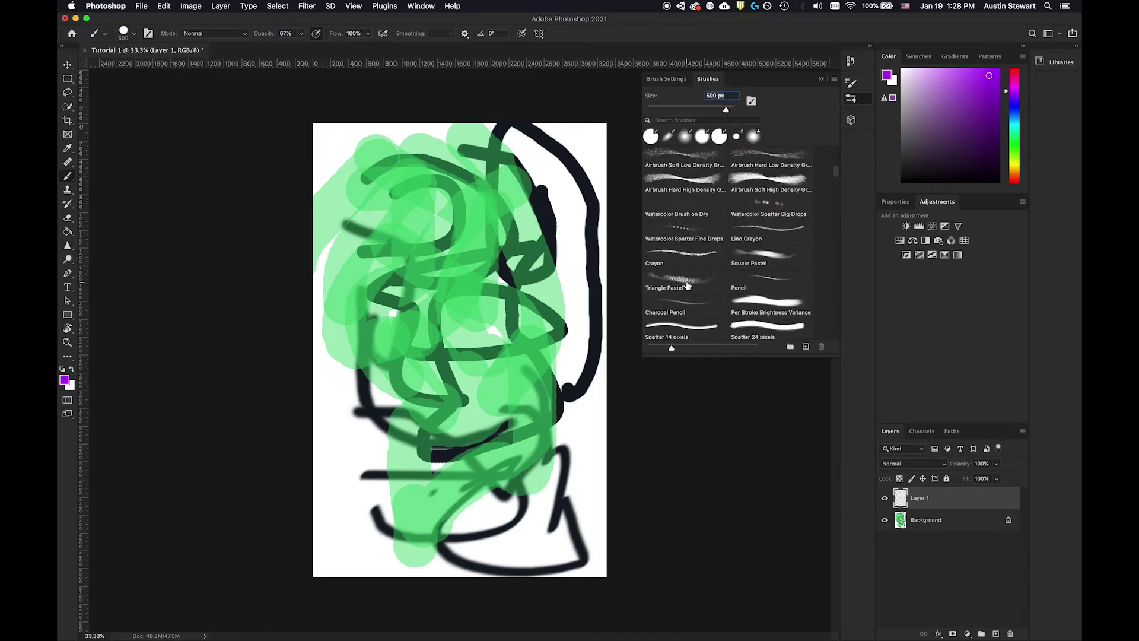
{"action": "left_click", "coordinate": [687, 287]}
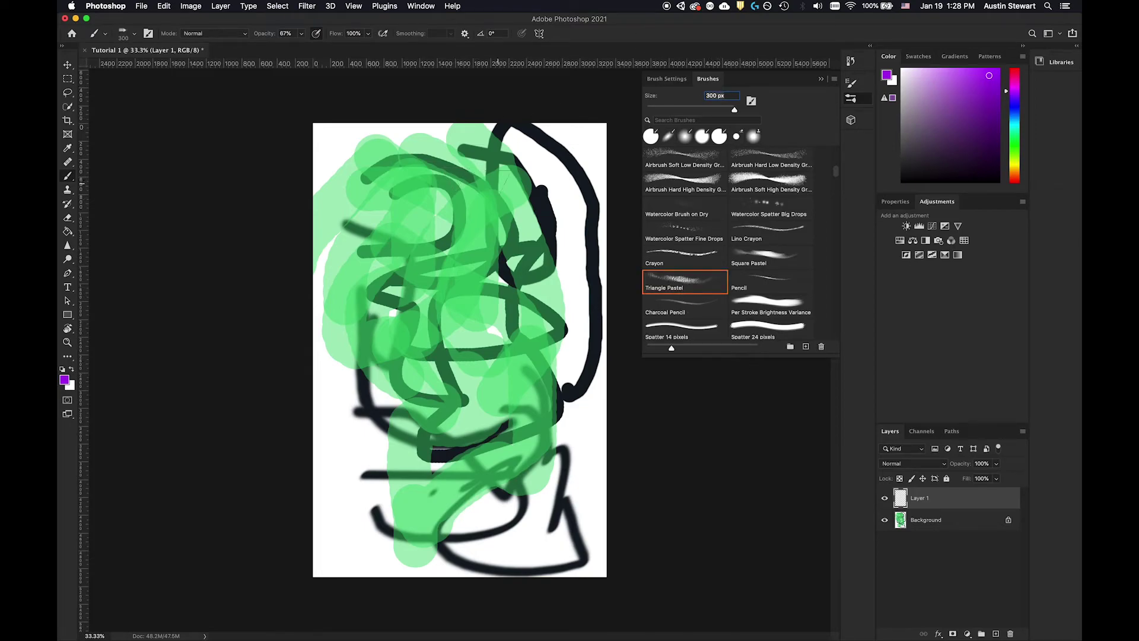
- Paint overlapping purple pastel strokes over most of the green area on Layer 1
{"action": "left_click_drag", "start_coordinate": [534, 167], "coordinate": [585, 350]}
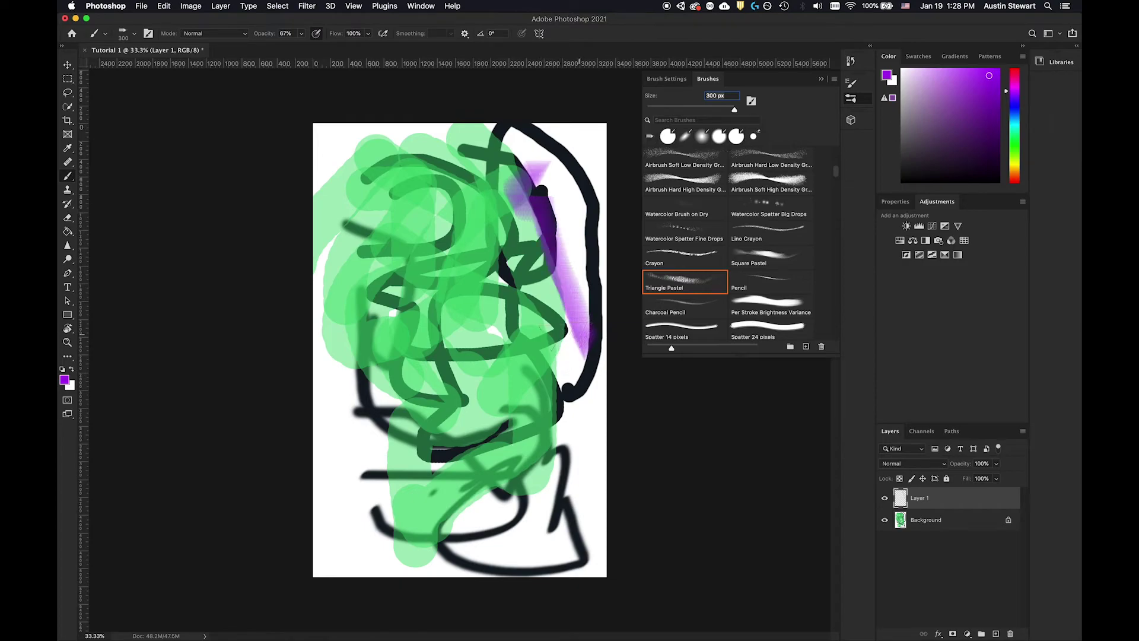
{"action": "mouse_move", "coordinate": [576, 291]}
{"action": "left_mouse_down"}
{"action": "mouse_move", "coordinate": [516, 323]}
{"action": "mouse_move", "coordinate": [422, 534]}
{"action": "mouse_move", "coordinate": [504, 451]}
{"action": "mouse_move", "coordinate": [408, 393]}
{"action": "mouse_move", "coordinate": [341, 327]}
{"action": "mouse_move", "coordinate": [475, 214]}
{"action": "mouse_move", "coordinate": [409, 511]}
{"action": "mouse_move", "coordinate": [499, 451]}
{"action": "mouse_move", "coordinate": [575, 320]}
{"action": "mouse_move", "coordinate": [521, 495]}
{"action": "mouse_move", "coordinate": [463, 315]}
{"action": "mouse_move", "coordinate": [344, 356]}
{"action": "mouse_move", "coordinate": [498, 184]}
{"action": "mouse_move", "coordinate": [398, 261]}
{"action": "mouse_move", "coordinate": [510, 279]}
{"action": "mouse_move", "coordinate": [445, 350]}
{"action": "mouse_move", "coordinate": [510, 434]}
{"action": "mouse_move", "coordinate": [438, 355]}
{"action": "mouse_move", "coordinate": [415, 457]}
{"action": "mouse_move", "coordinate": [493, 205]}
{"action": "left_mouse_up"}
{"action": "mouse_move", "coordinate": [399, 194]}
{"action": "left_mouse_down"}
{"action": "mouse_move", "coordinate": [370, 229]}
{"action": "mouse_move", "coordinate": [373, 248]}
{"action": "left_mouse_up"}
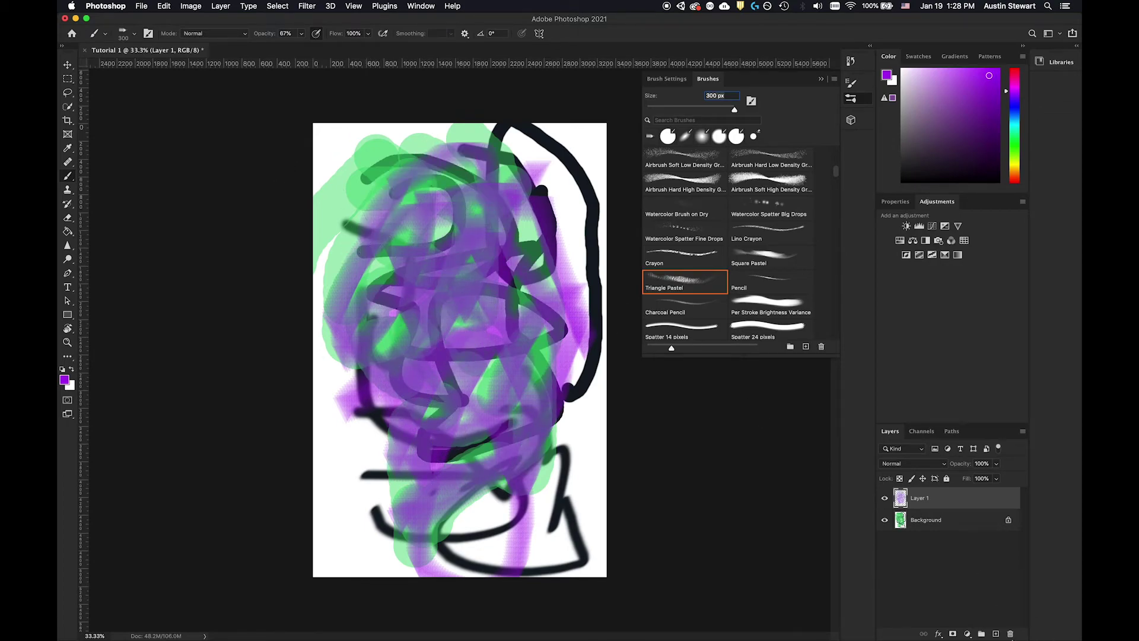
- Add another new layer on top and set up the Airbrush Soft High Density brush preset in turquoise
{"action": "left_click", "coordinate": [996, 634]}
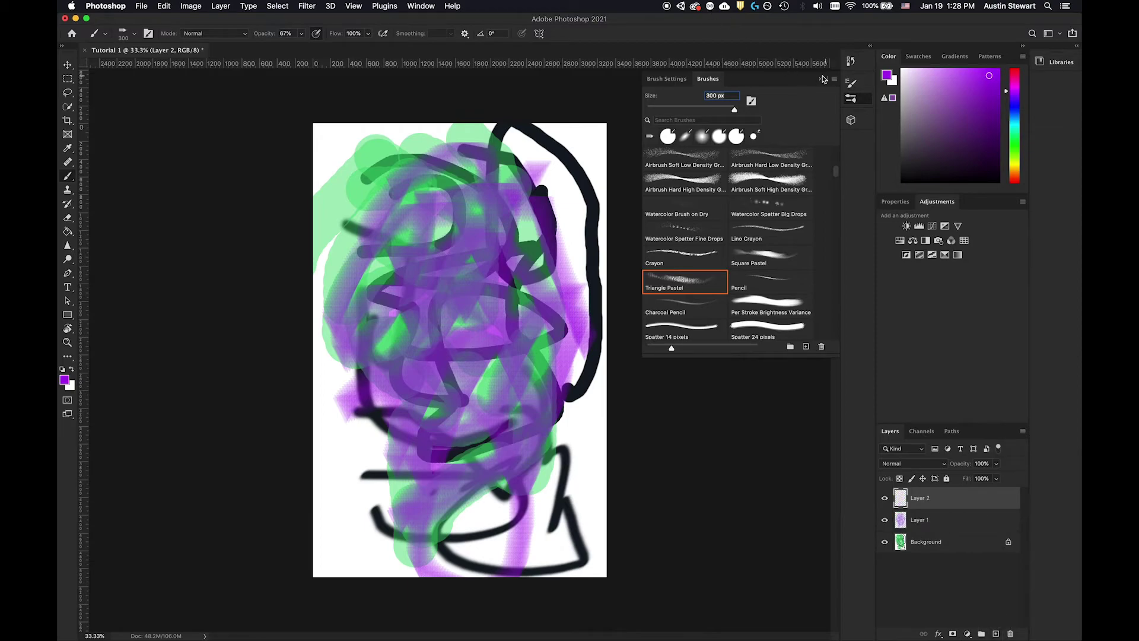
{"action": "left_click", "coordinate": [760, 177]}
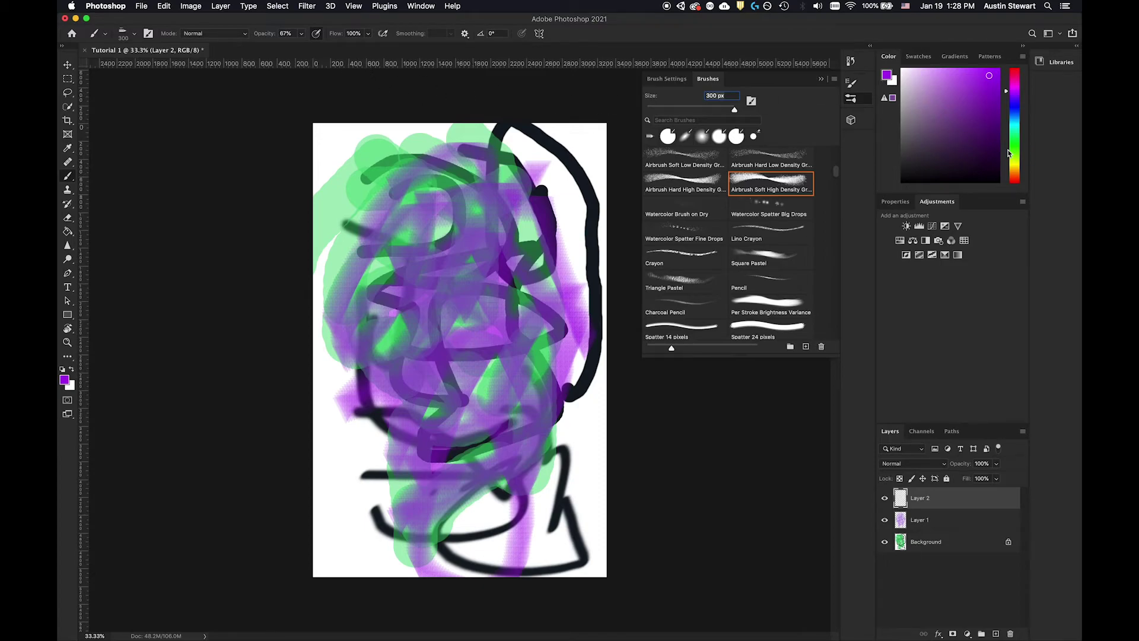
{"action": "left_click", "coordinate": [1014, 130]}
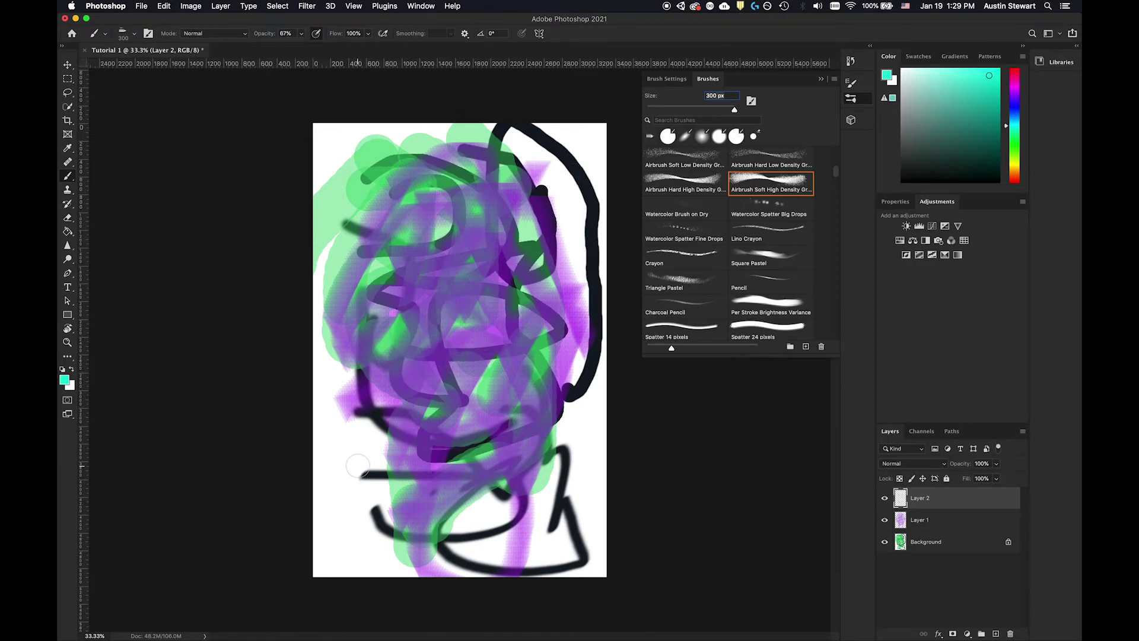
- Paint looping turquoise strokes over the purple and green artwork on Layer 2
{"action": "mouse_move", "coordinate": [352, 458]}
{"action": "left_mouse_down"}
{"action": "mouse_move", "coordinate": [404, 387]}
{"action": "mouse_move", "coordinate": [504, 471]}
{"action": "mouse_move", "coordinate": [516, 350]}
{"action": "mouse_move", "coordinate": [380, 291]}
{"action": "mouse_move", "coordinate": [481, 273]}
{"action": "mouse_move", "coordinate": [433, 178]}
{"action": "mouse_move", "coordinate": [516, 356]}
{"action": "mouse_move", "coordinate": [338, 457]}
{"action": "mouse_move", "coordinate": [336, 401]}
{"action": "left_mouse_up"}
{"action": "mouse_move", "coordinate": [464, 295]}
{"action": "left_mouse_down"}
{"action": "mouse_move", "coordinate": [447, 446]}
{"action": "mouse_move", "coordinate": [450, 279]}
{"action": "mouse_move", "coordinate": [540, 273]}
{"action": "mouse_move", "coordinate": [531, 391]}
{"action": "mouse_move", "coordinate": [430, 284]}
{"action": "mouse_move", "coordinate": [399, 438]}
{"action": "mouse_move", "coordinate": [442, 433]}
{"action": "mouse_move", "coordinate": [486, 296]}
{"action": "mouse_move", "coordinate": [483, 268]}
{"action": "mouse_move", "coordinate": [440, 280]}
{"action": "mouse_move", "coordinate": [419, 395]}
{"action": "mouse_move", "coordinate": [478, 435]}
{"action": "mouse_move", "coordinate": [506, 283]}
{"action": "mouse_move", "coordinate": [452, 251]}
{"action": "left_mouse_up"}
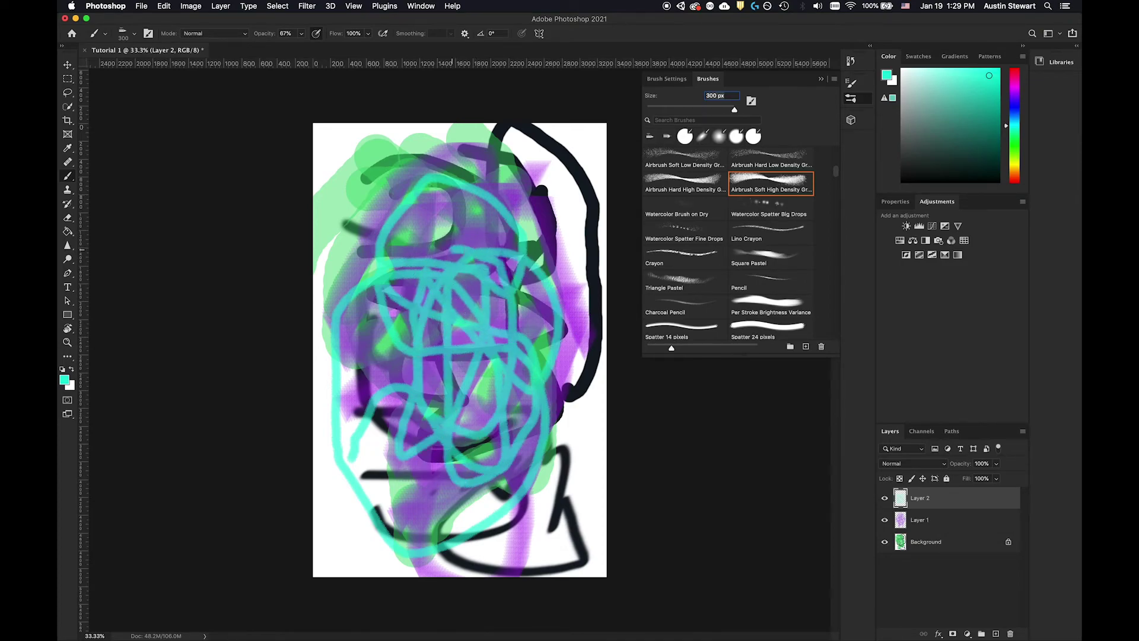
{"action": "left_click_drag", "start_coordinate": [408, 199], "coordinate": [492, 403]}
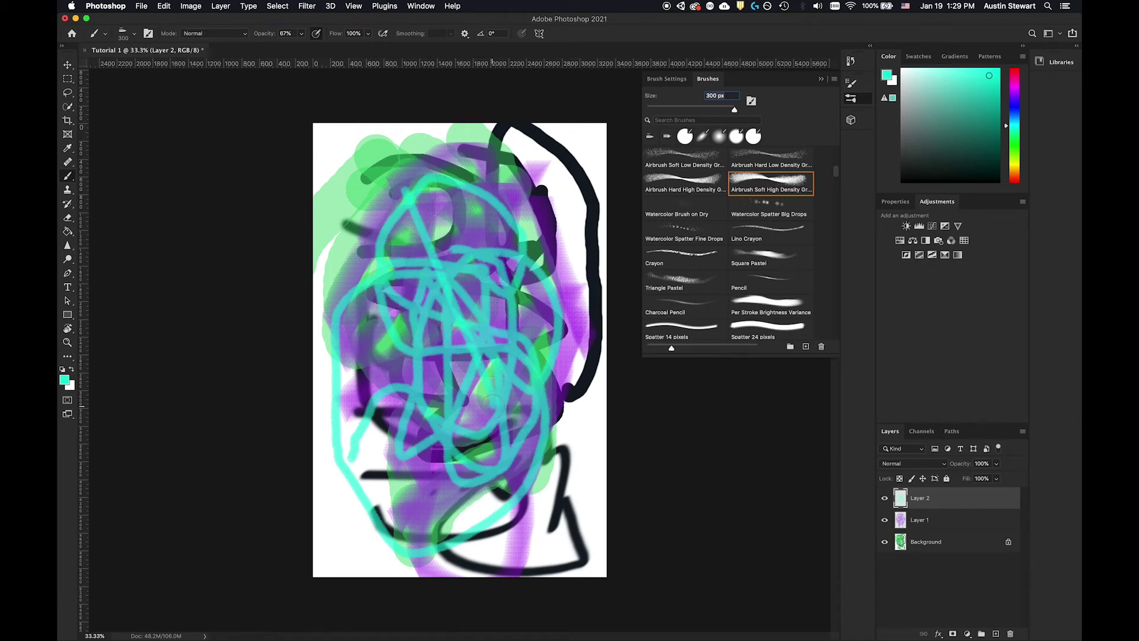
- Add more turquoise airbrush strokes across the middle of the scribble on Layer 2
{"action": "mouse_move", "coordinate": [498, 225]}
{"action": "left_mouse_down"}
{"action": "mouse_move", "coordinate": [457, 267]}
{"action": "mouse_move", "coordinate": [408, 377]}
{"action": "left_mouse_up"}
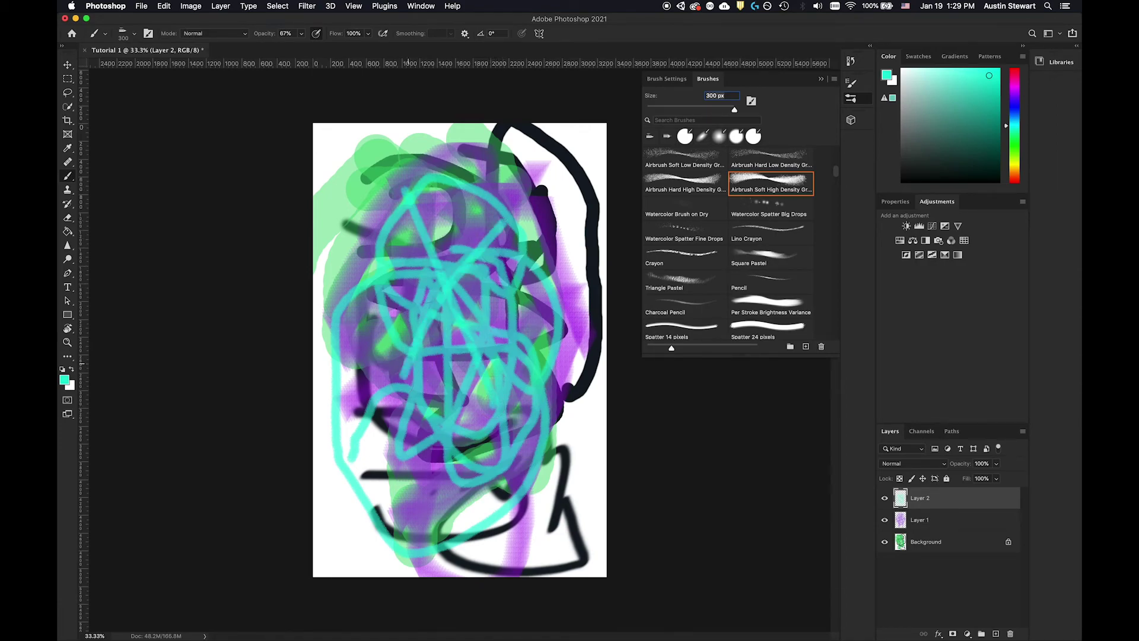
{"action": "left_click_drag", "start_coordinate": [424, 259], "coordinate": [461, 378]}
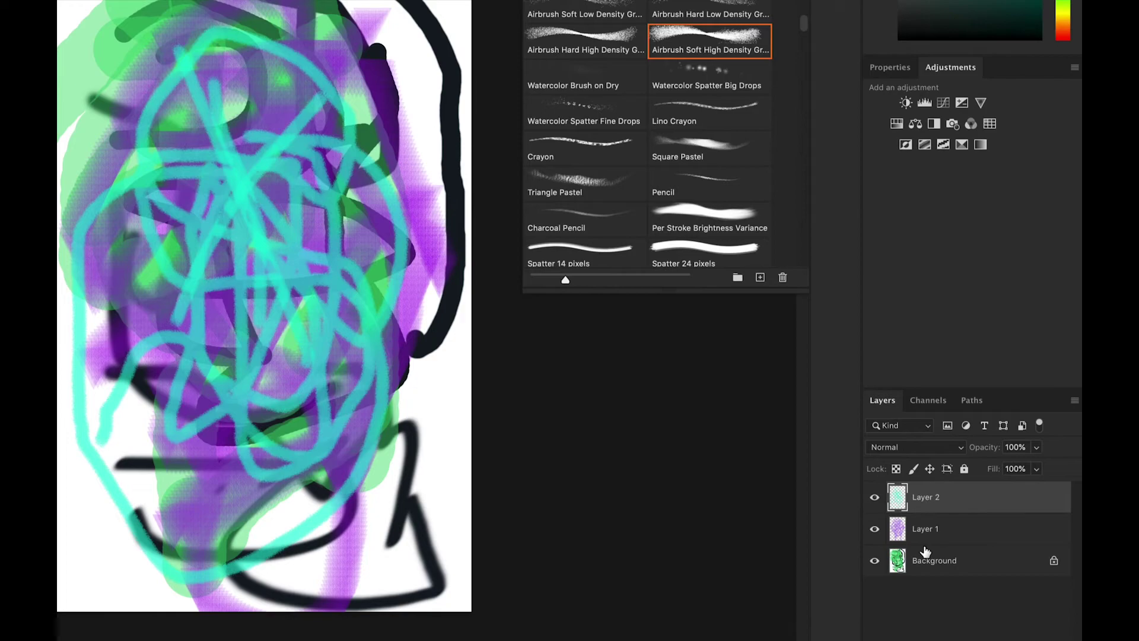
- Hide and show Layer 2, Layer 1 and Background one at a time to examine what each layer contains
{"action": "left_click", "coordinate": [875, 497]}
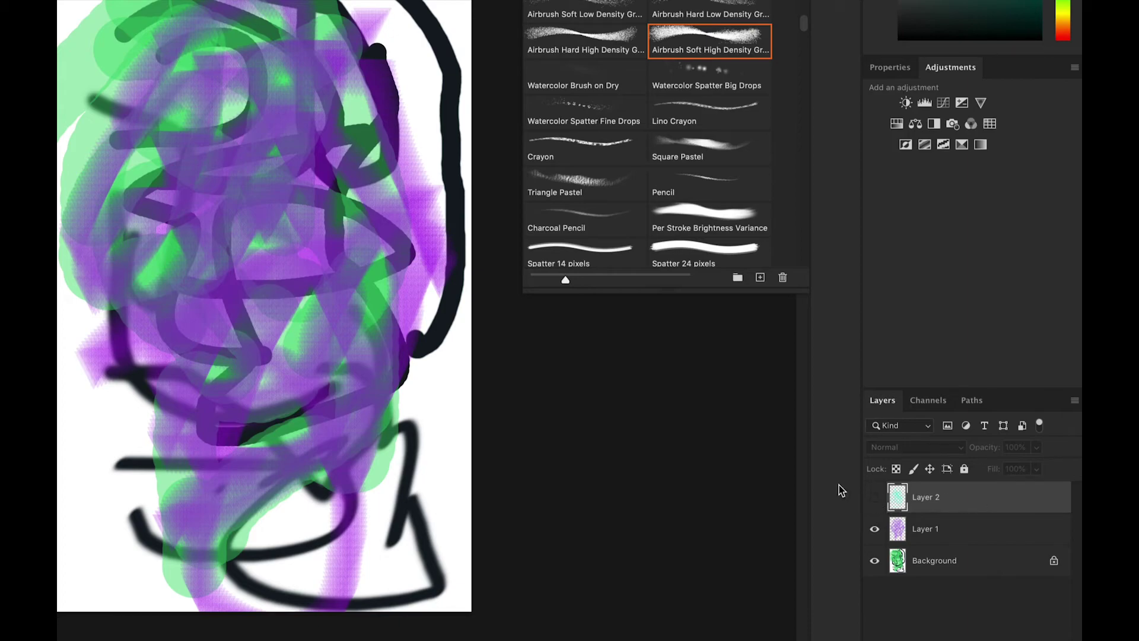
{"action": "left_click", "coordinate": [875, 497]}
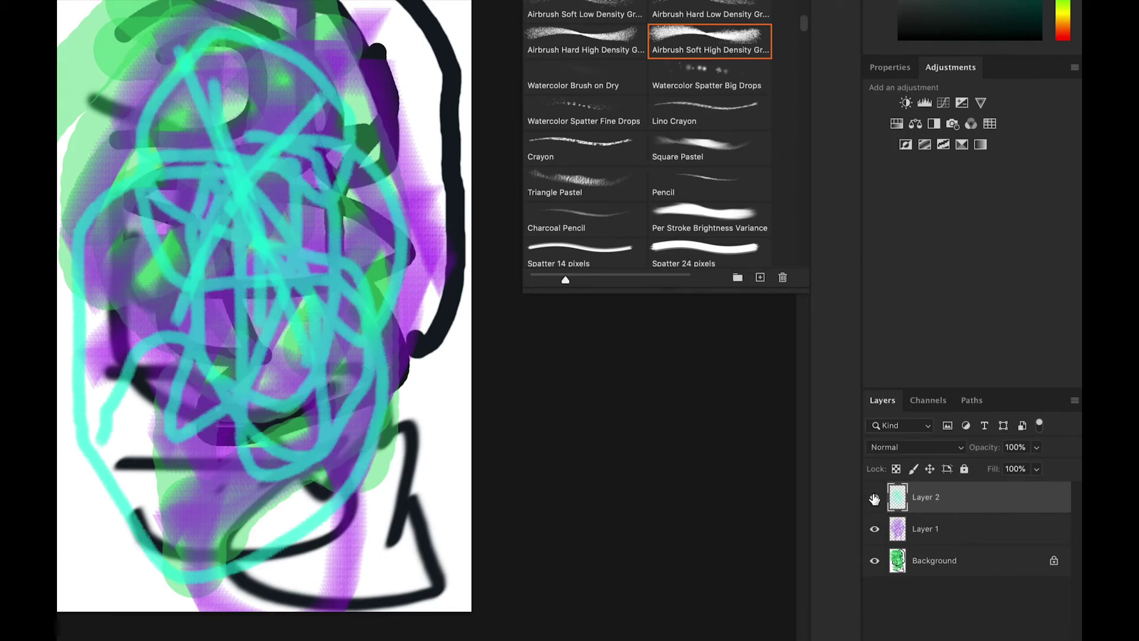
{"action": "left_click", "coordinate": [875, 529]}
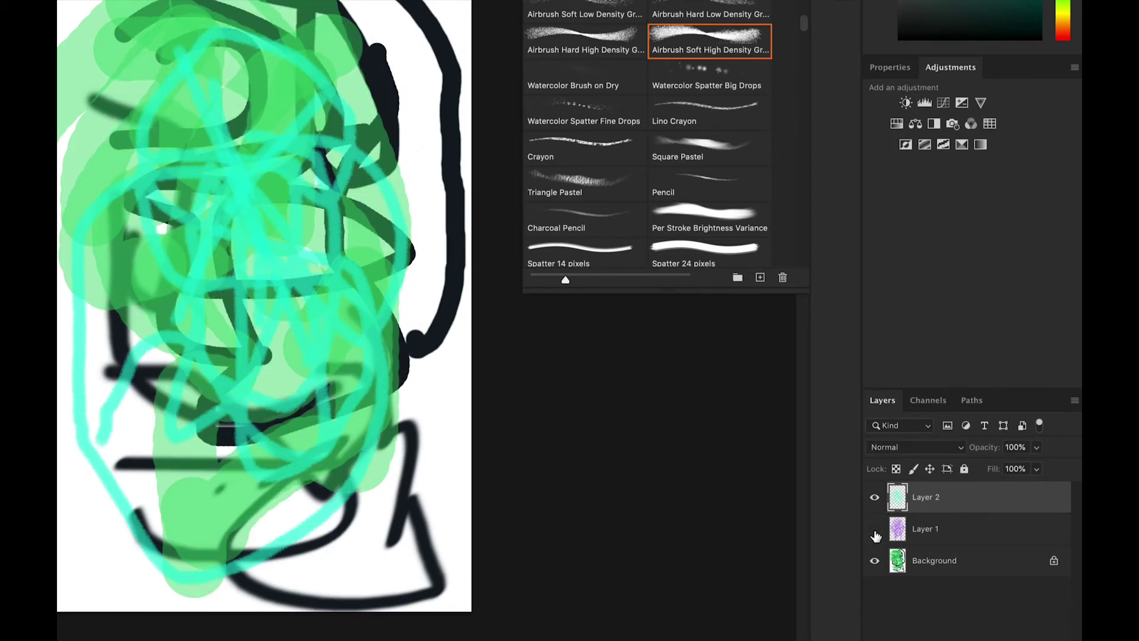
{"action": "left_click", "coordinate": [875, 529]}
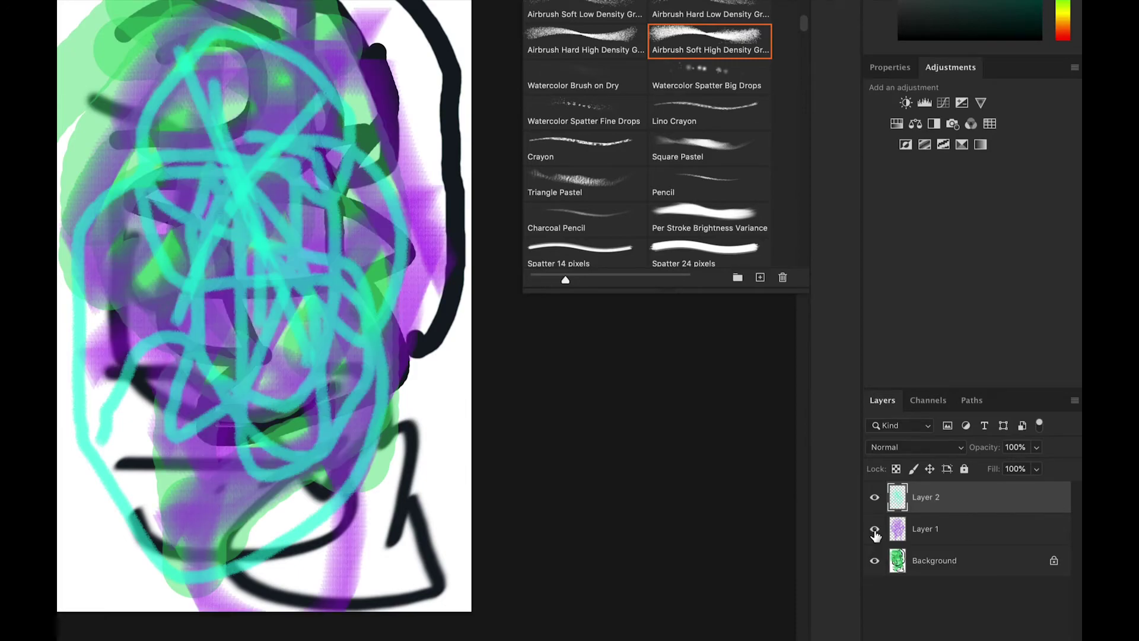
{"action": "left_click", "coordinate": [874, 561]}
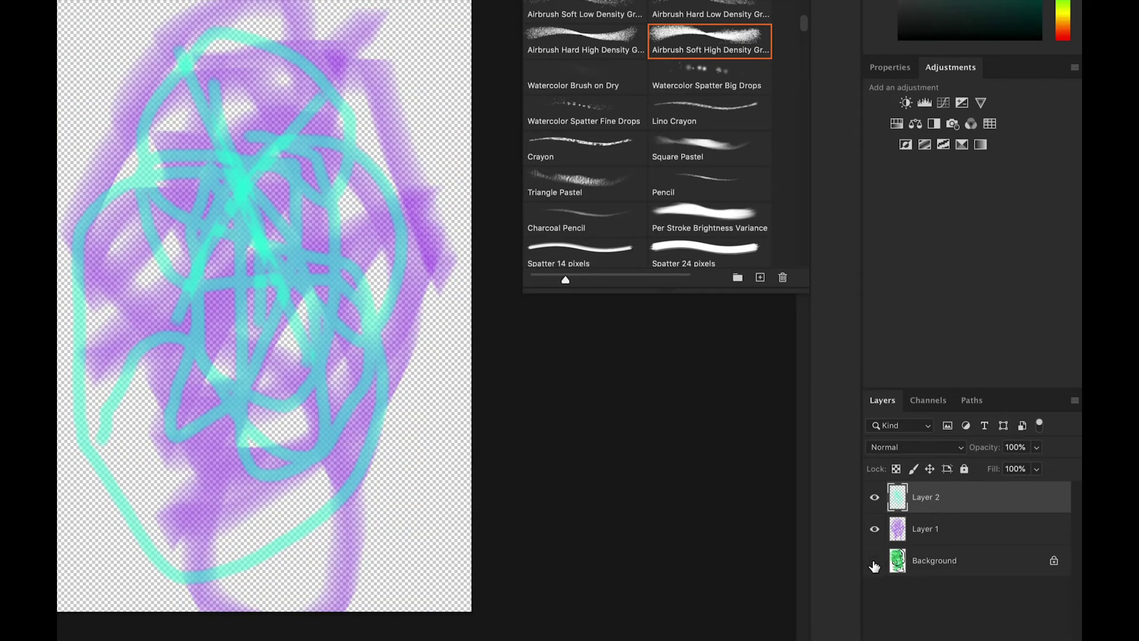
{"action": "left_click", "coordinate": [874, 563]}
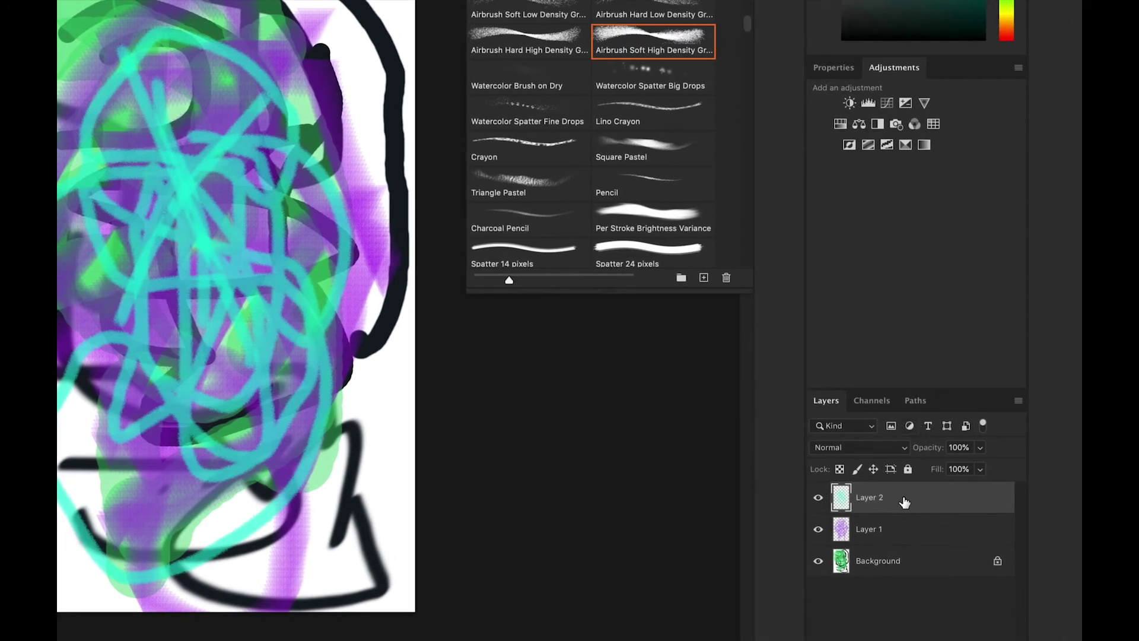
- Hide Layer 2 and set the blend mode of Layer 1 to Multiply
{"action": "left_click", "coordinate": [891, 537]}
{"action": "left_click", "coordinate": [916, 564]}
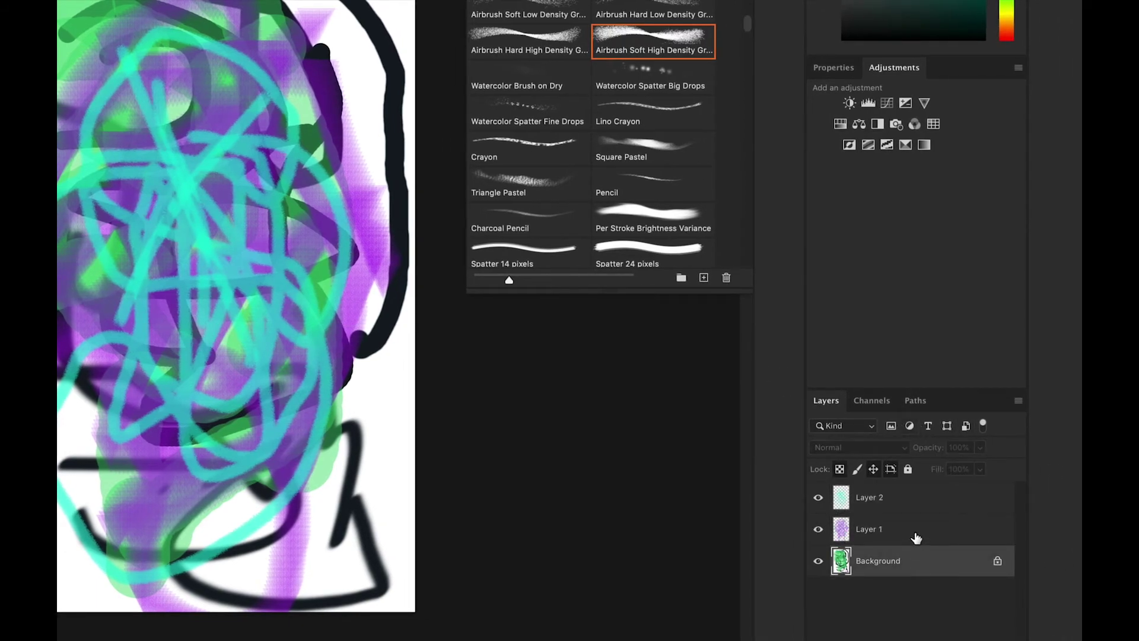
{"action": "left_click", "coordinate": [915, 535]}
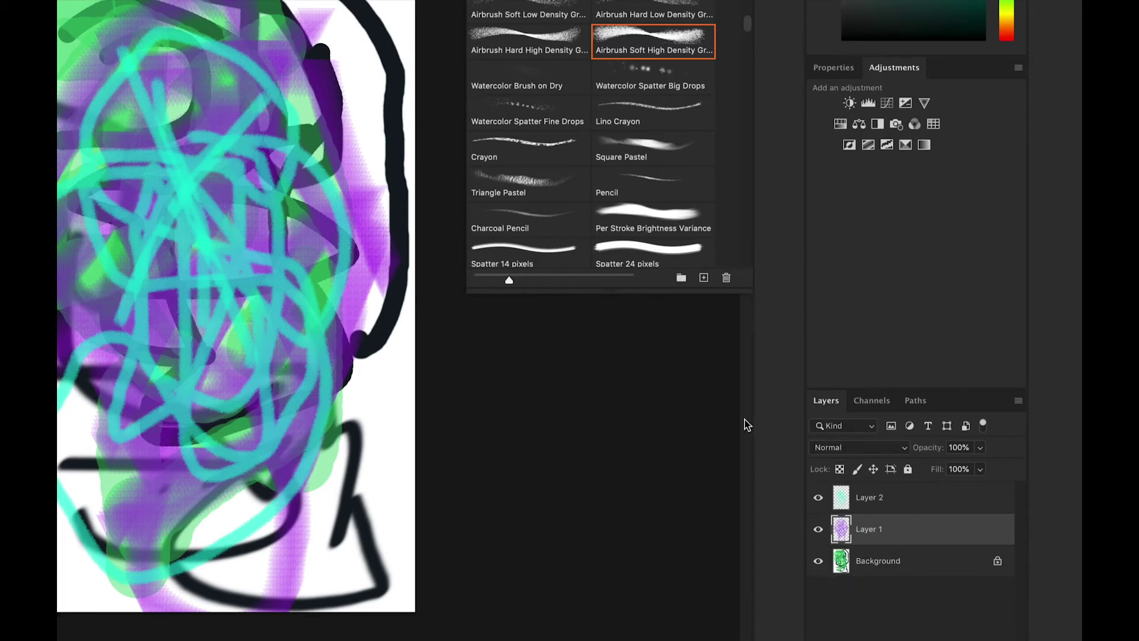
{"action": "left_click", "coordinate": [819, 499]}
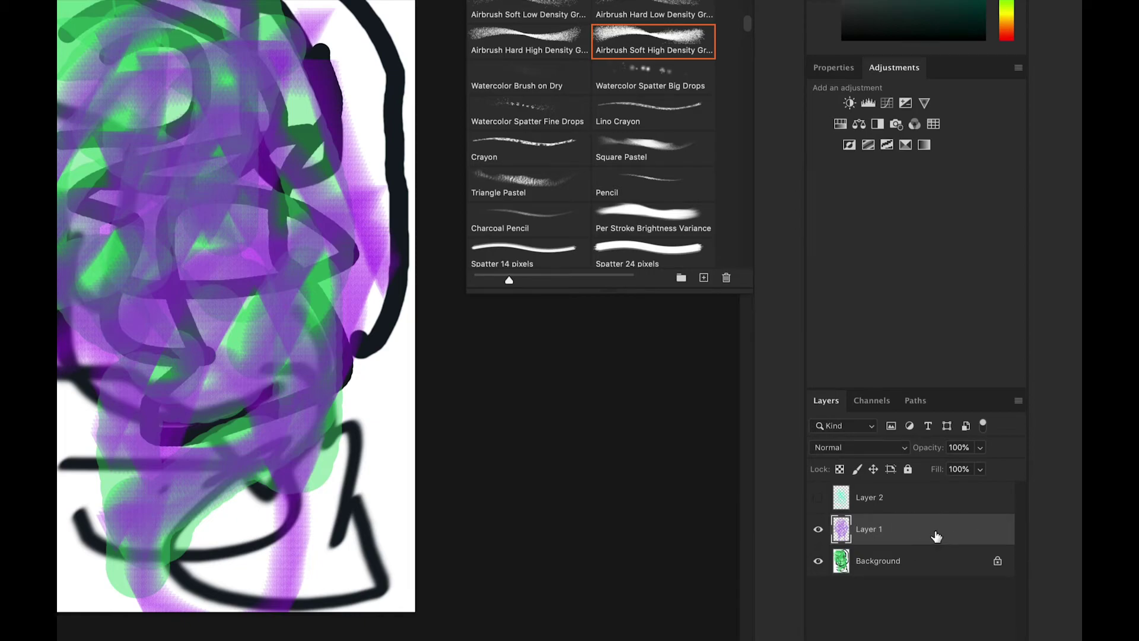
{"action": "left_click", "coordinate": [903, 450]}
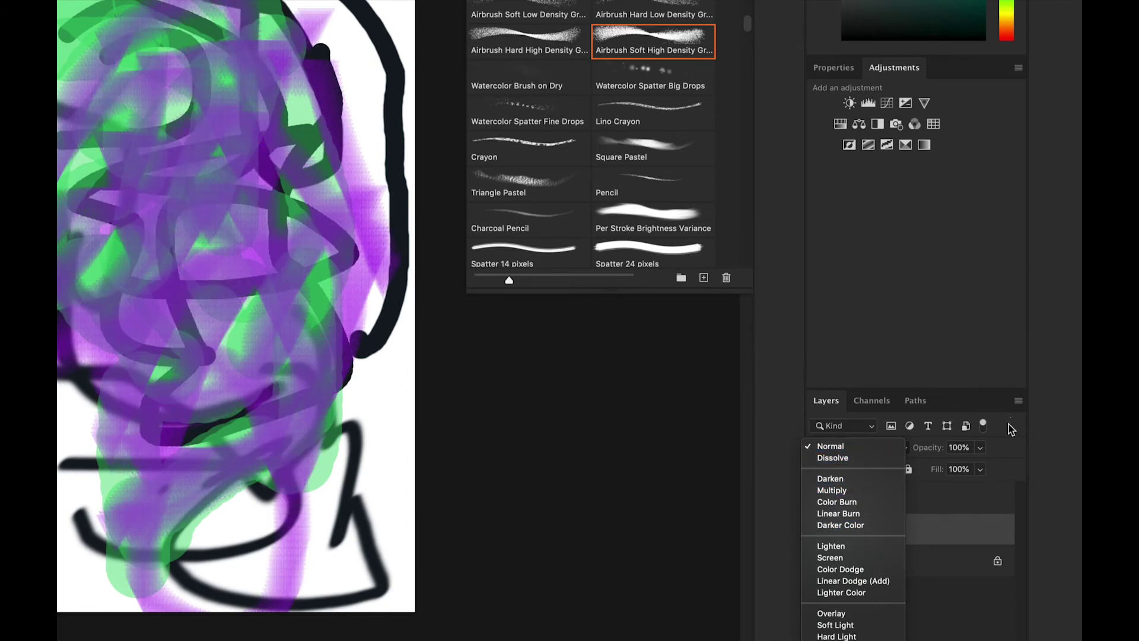
{"action": "left_click", "coordinate": [840, 493]}
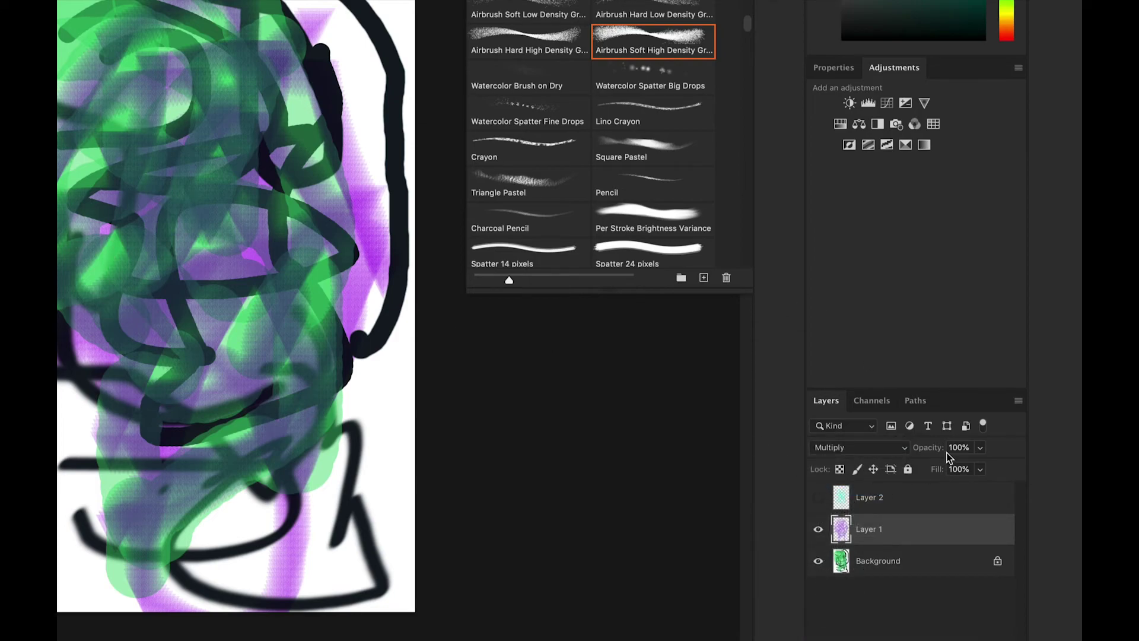
- Try a lower opacity on Layer 1 and return it to 100%
{"action": "left_click", "coordinate": [981, 448]}
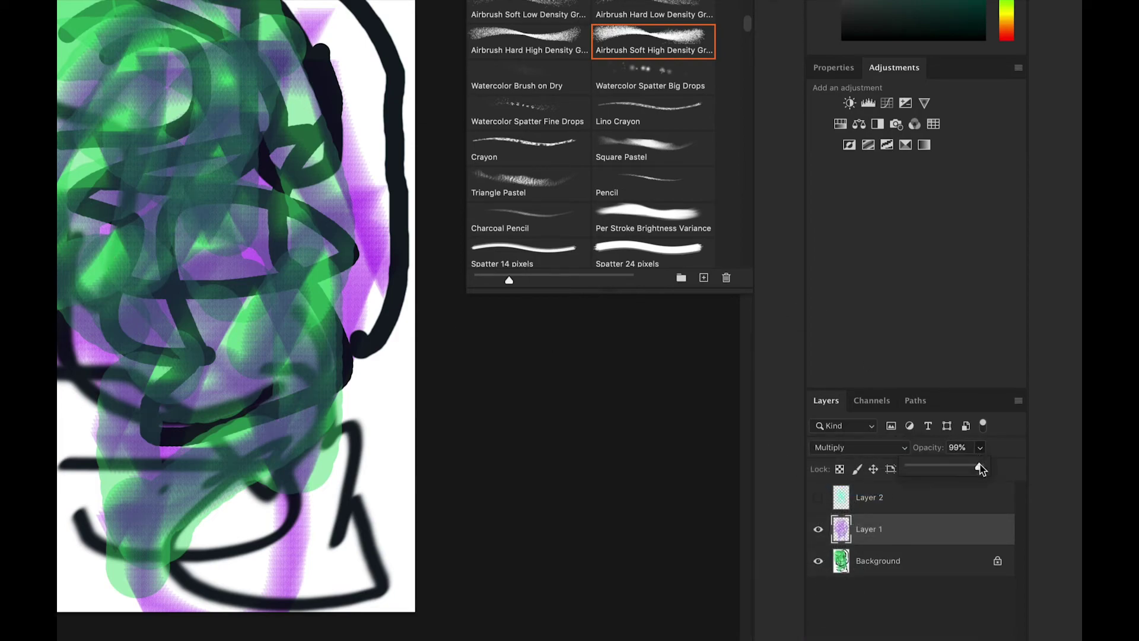
{"action": "left_click_drag", "start_coordinate": [980, 468], "coordinate": [951, 468]}
{"action": "mouse_move", "coordinate": [980, 467]}
{"action": "left_mouse_down"}
{"action": "mouse_move", "coordinate": [948, 468]}
{"action": "mouse_move", "coordinate": [993, 467]}
{"action": "left_mouse_up"}
- Show Layer 2 again and try its image pixel, transparency and position locks, leaving the layer unlocked
{"action": "left_click", "coordinate": [923, 501]}
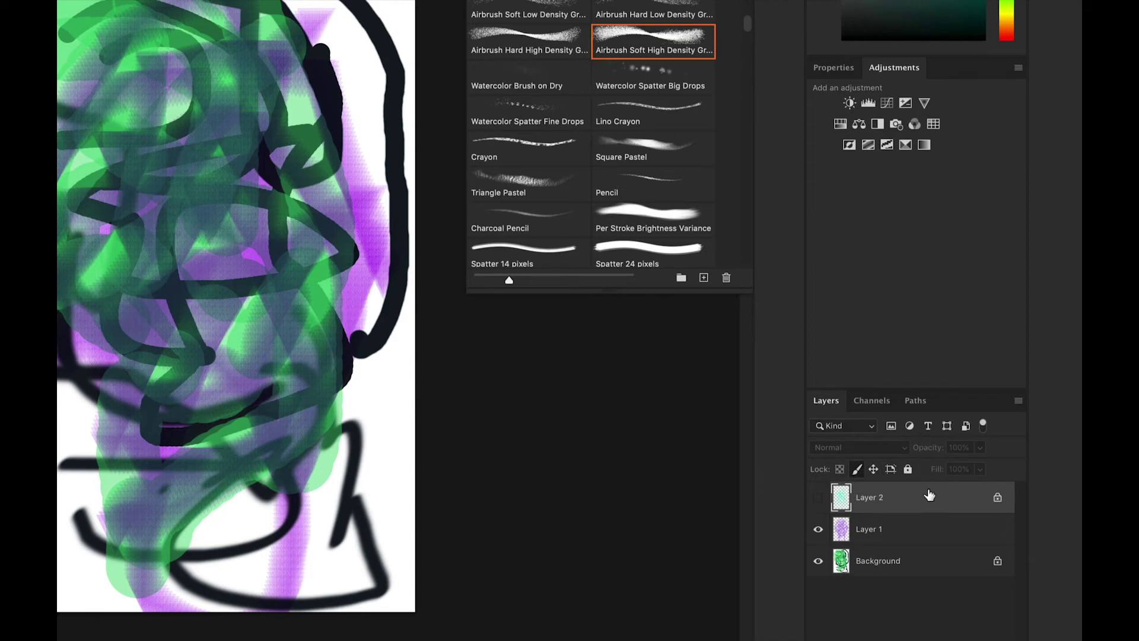
{"action": "left_click", "coordinate": [817, 498]}
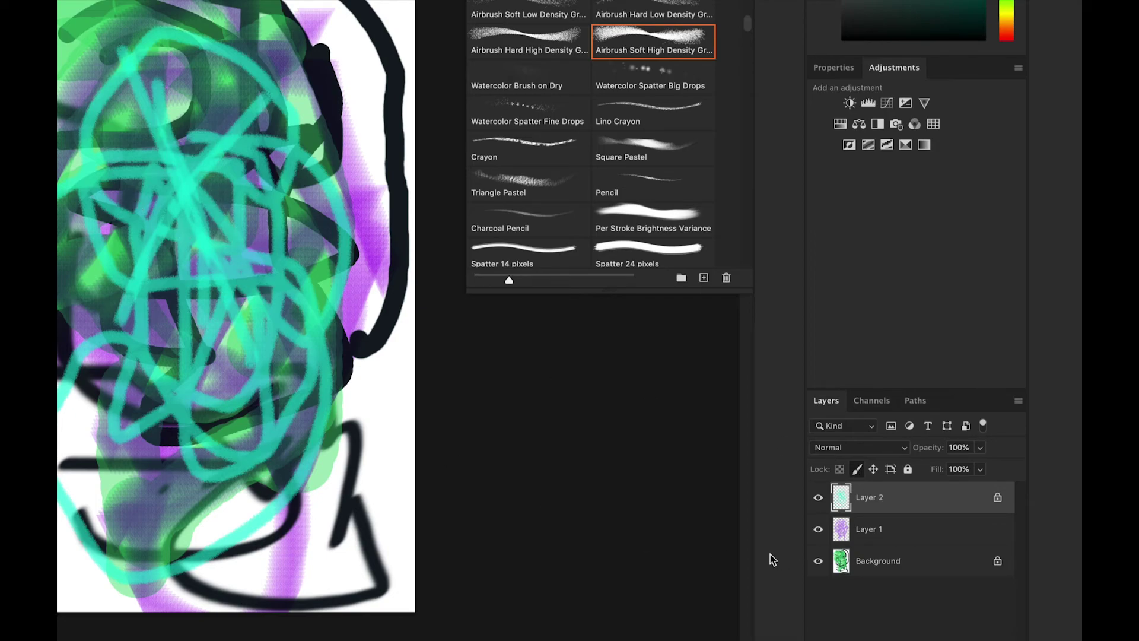
{"action": "left_click", "coordinate": [858, 469]}
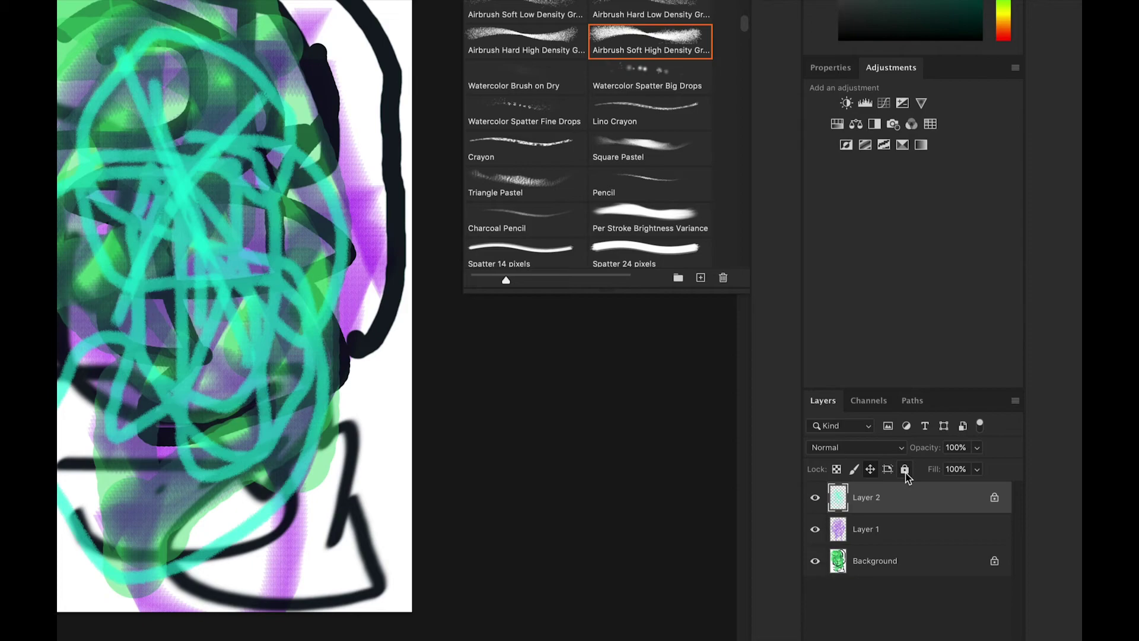
{"action": "left_click", "coordinate": [836, 469]}
{"action": "left_click", "coordinate": [837, 471]}
{"action": "left_click", "coordinate": [870, 470]}
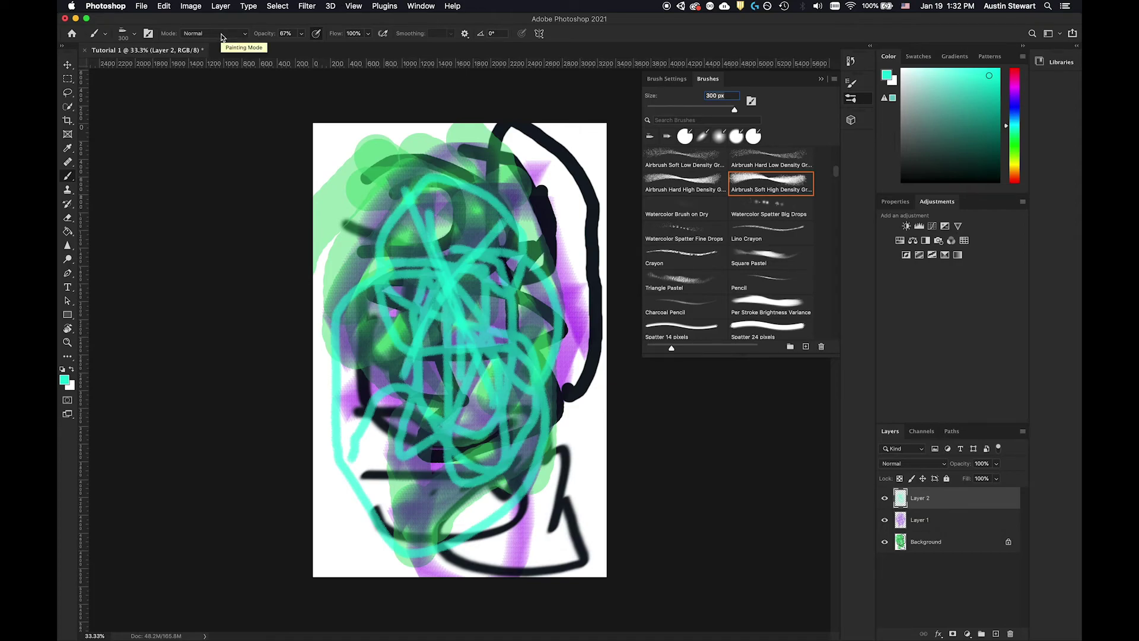
{"action": "left_click", "coordinate": [299, 7]}
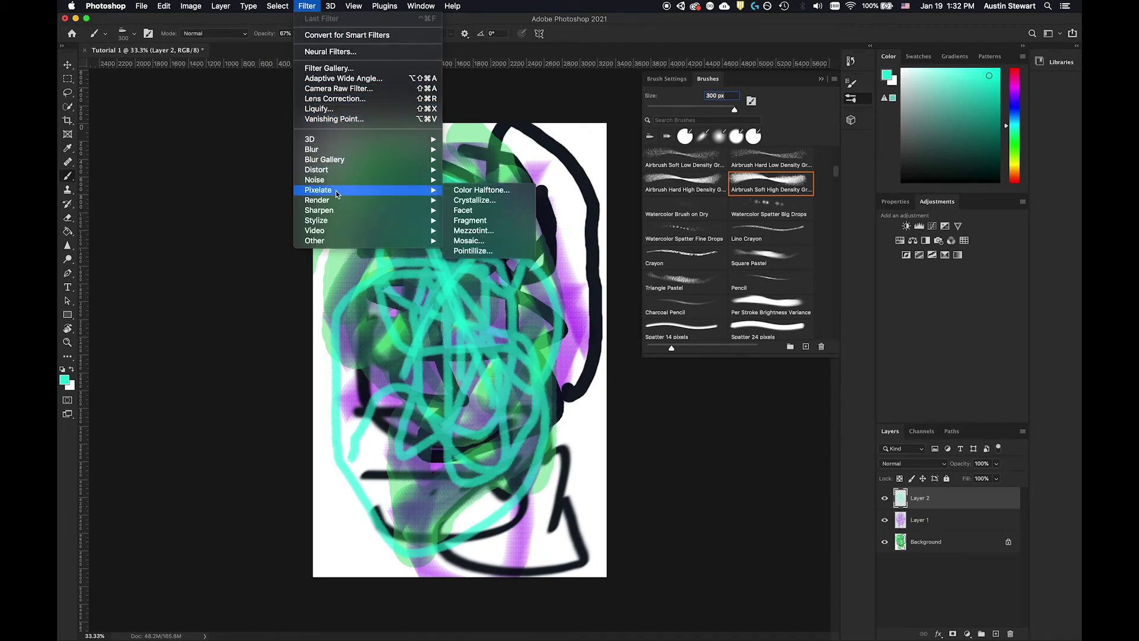
{"action": "mouse_move", "coordinate": [341, 145]}
{"action": "mouse_move", "coordinate": [363, 224]}
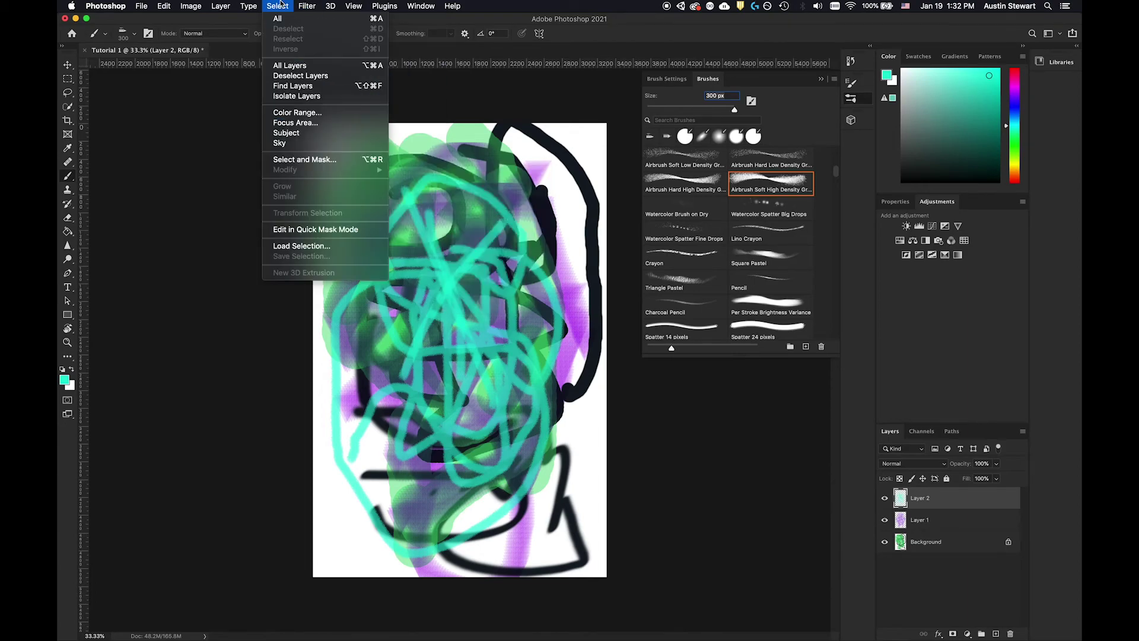
{"action": "mouse_move", "coordinate": [342, 7]}
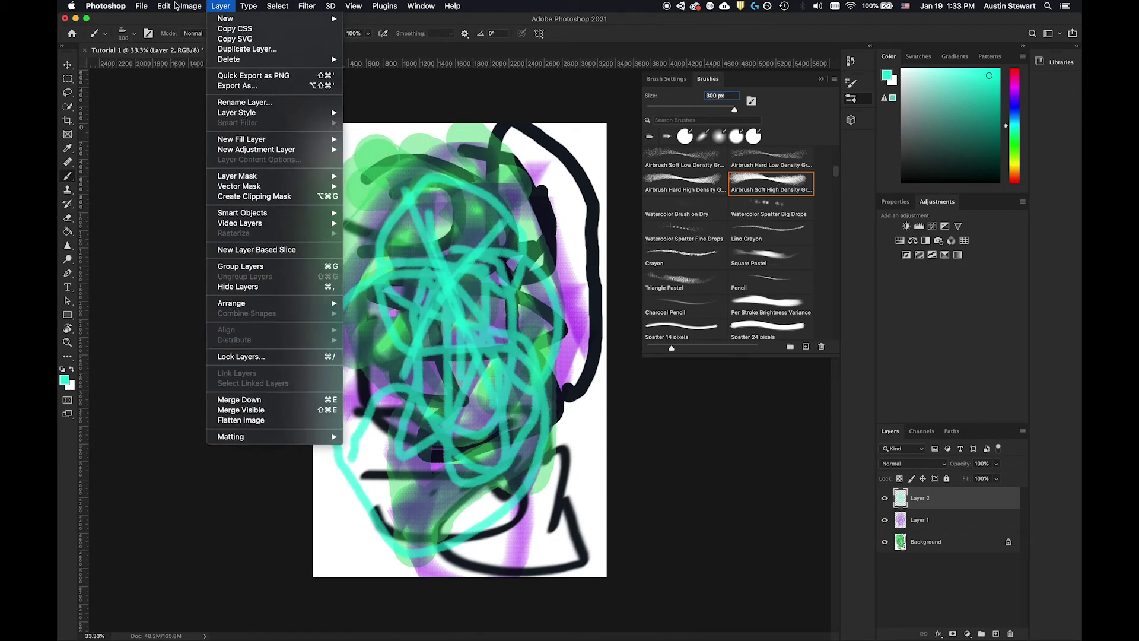
{"action": "mouse_move", "coordinate": [176, 6]}
{"action": "mouse_move", "coordinate": [220, 7]}
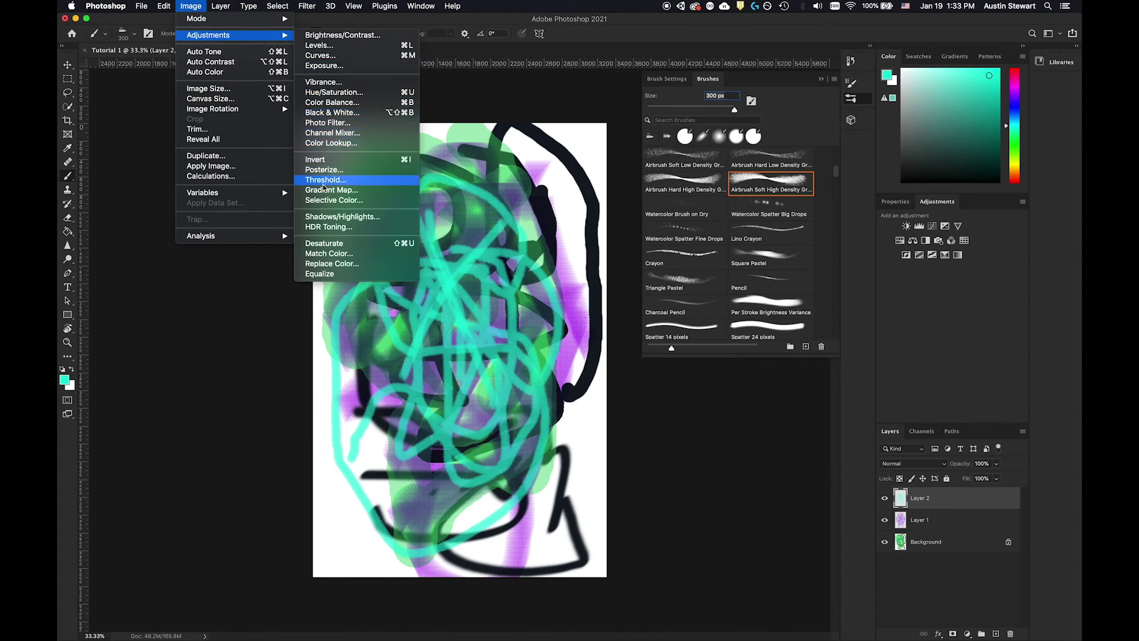
{"action": "mouse_move", "coordinate": [213, 110]}
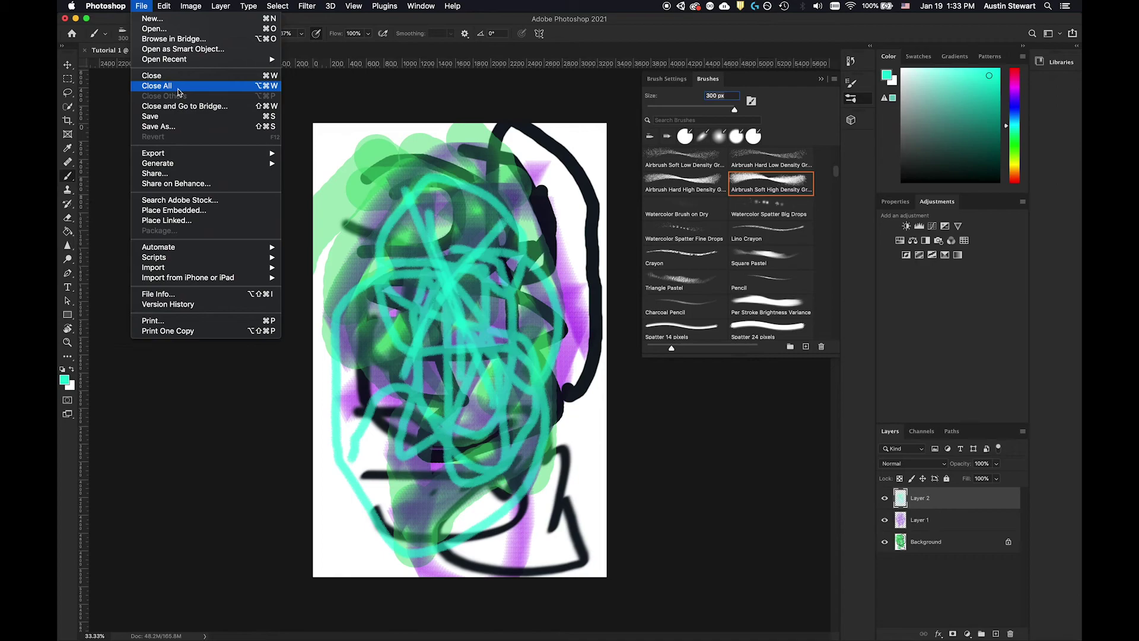
{"action": "mouse_move", "coordinate": [189, 154]}
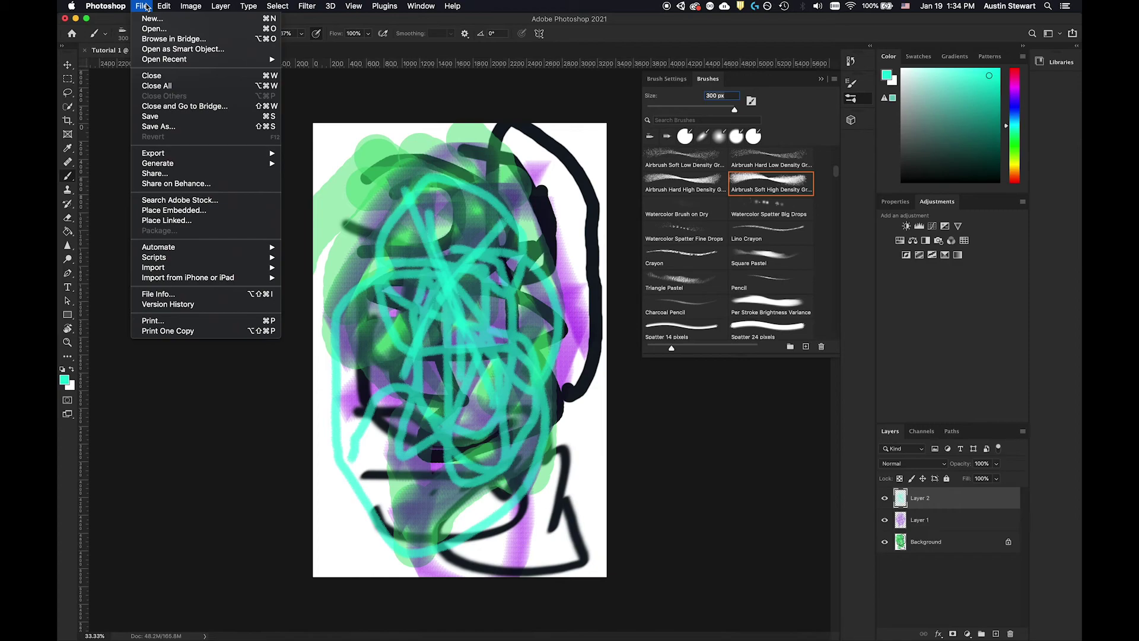
- Save the document as Tutorial 1.psd in Photoshop format with layers and Maximize Compatibility, in the ARTIS 212 SP 2021 folder
{"action": "left_click", "coordinate": [150, 116]}
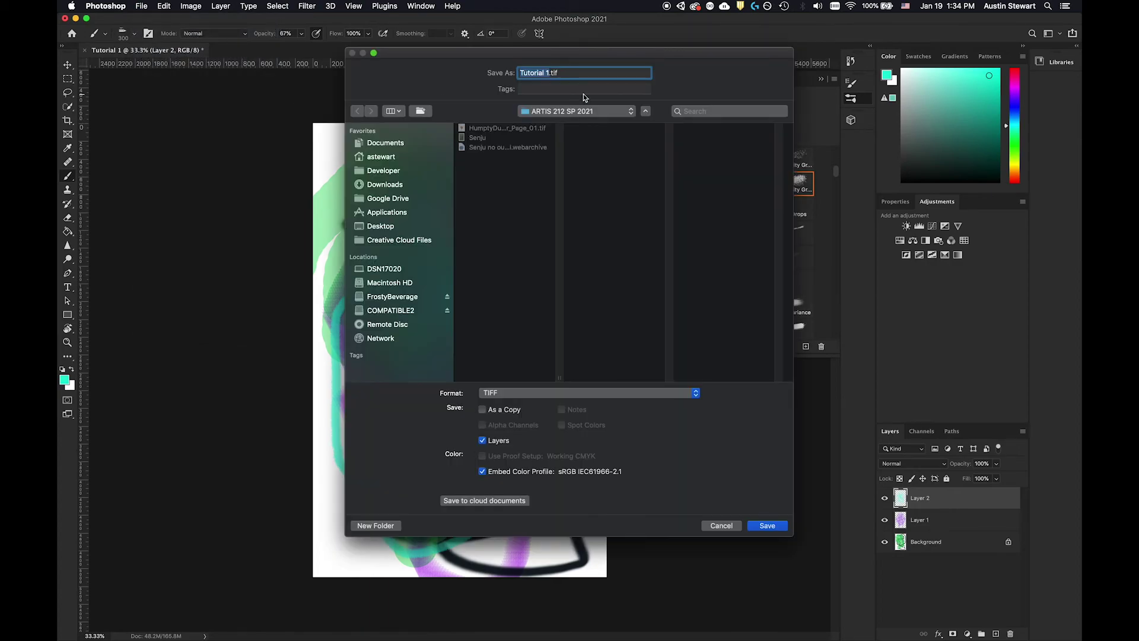
{"action": "left_click_drag", "start_coordinate": [686, 54], "coordinate": [621, 41]}
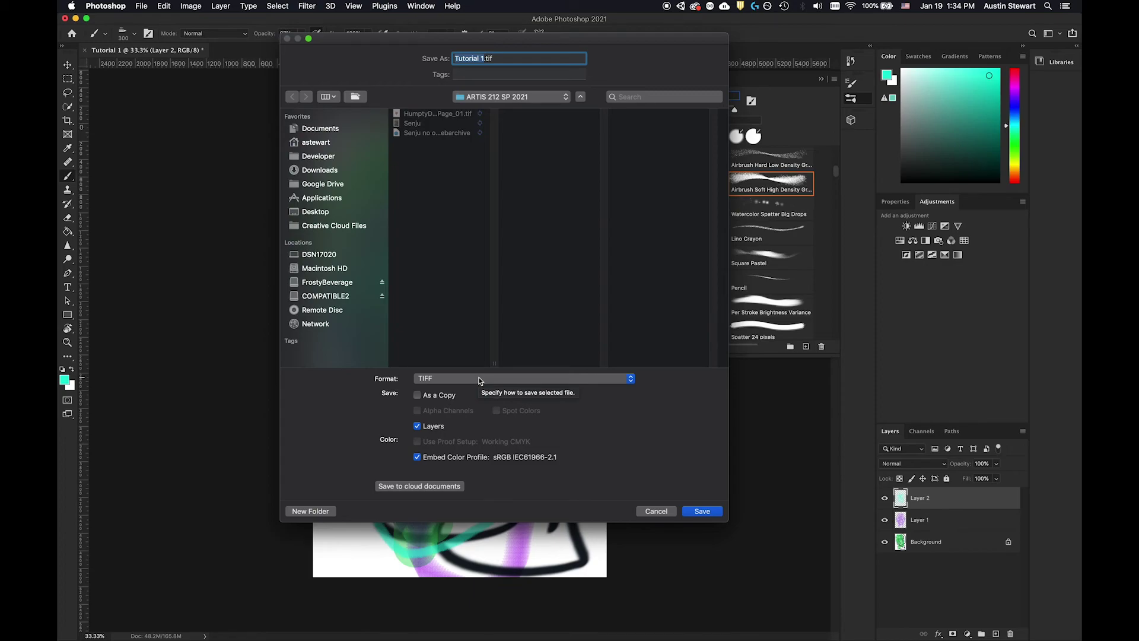
{"action": "left_click", "coordinate": [479, 380]}
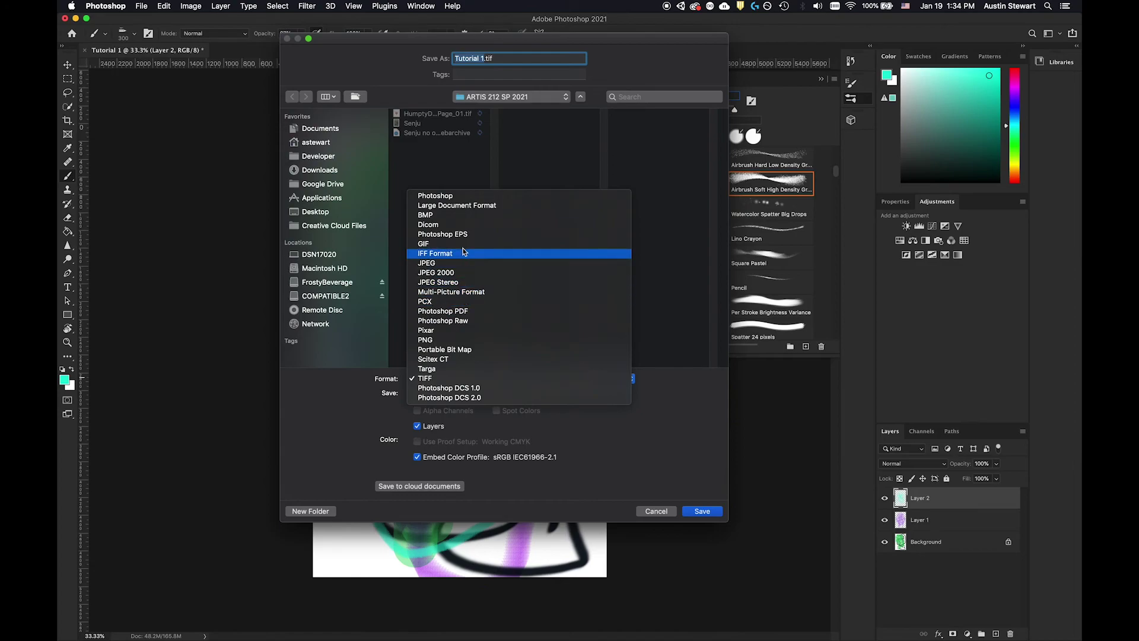
{"action": "key", "text": "Escape"}
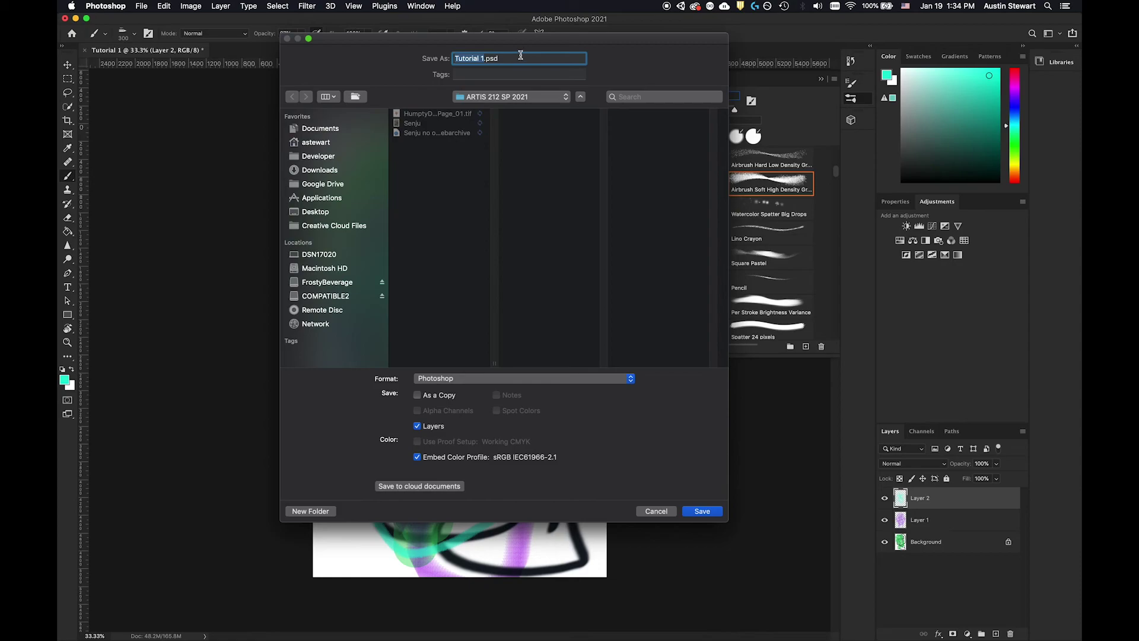
{"action": "left_click", "coordinate": [478, 378]}
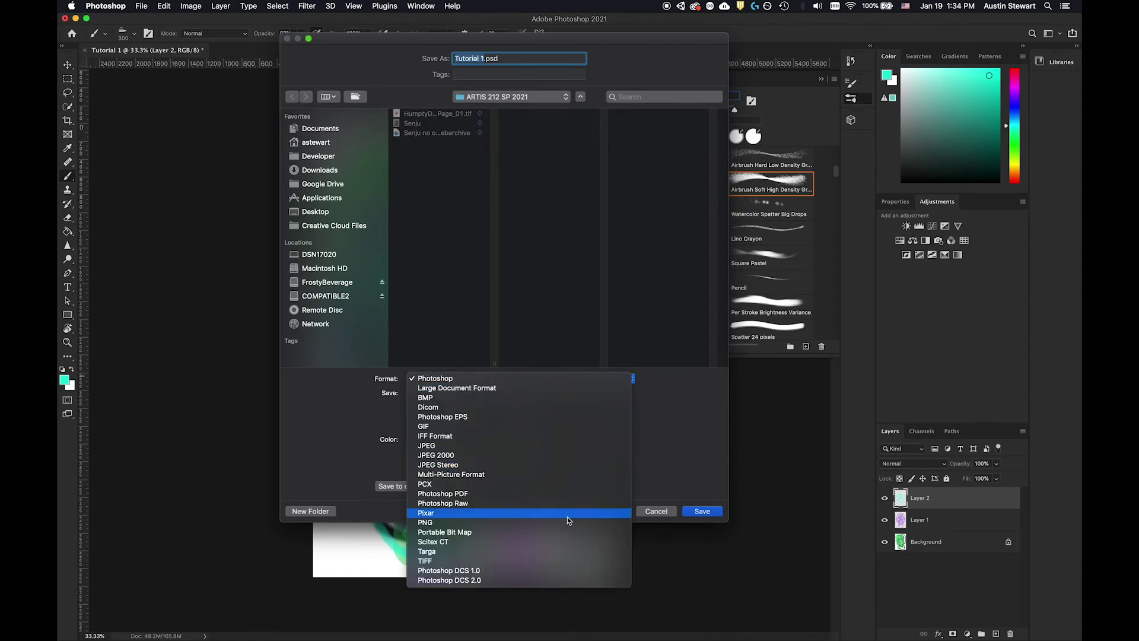
{"action": "left_click", "coordinate": [685, 434]}
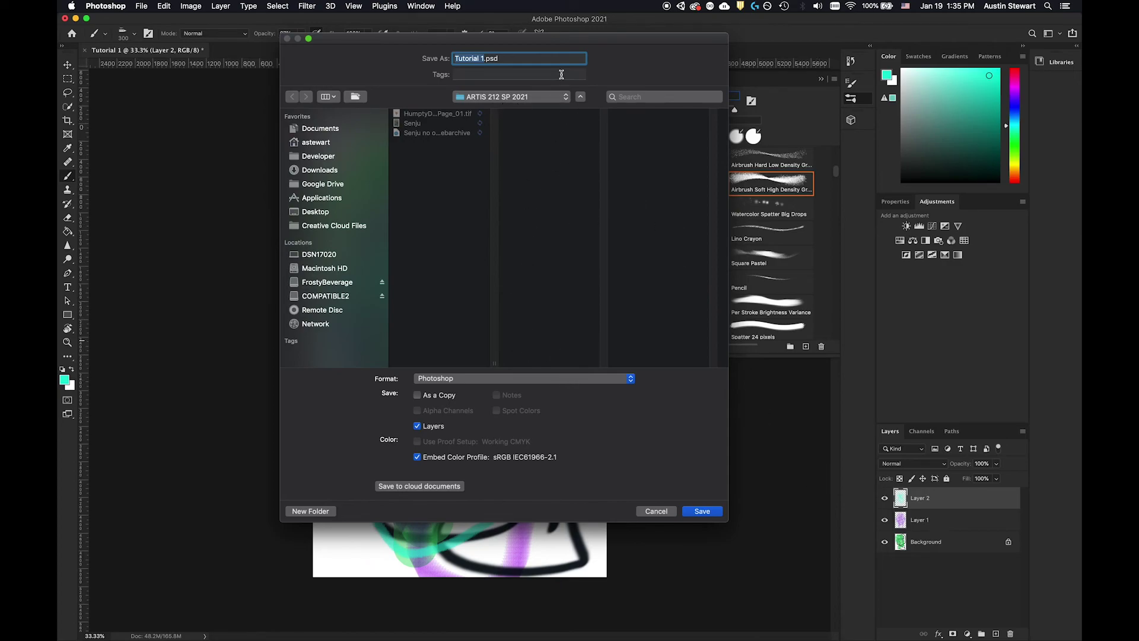
{"action": "left_click", "coordinate": [497, 60]}
{"action": "left_click", "coordinate": [702, 511]}
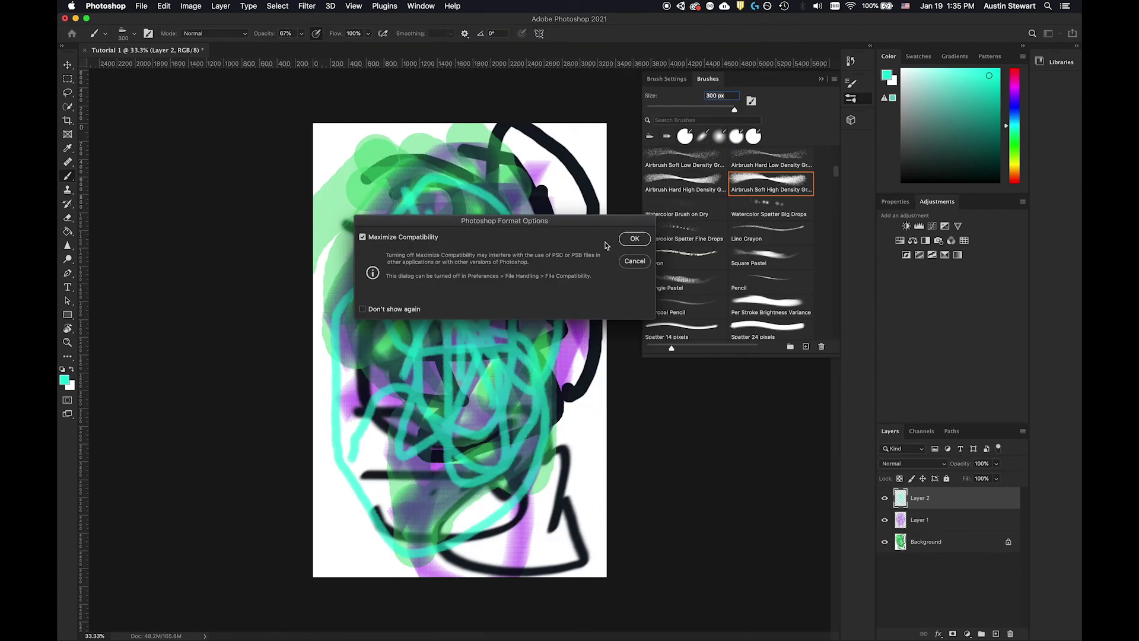
{"action": "left_click", "coordinate": [634, 238]}
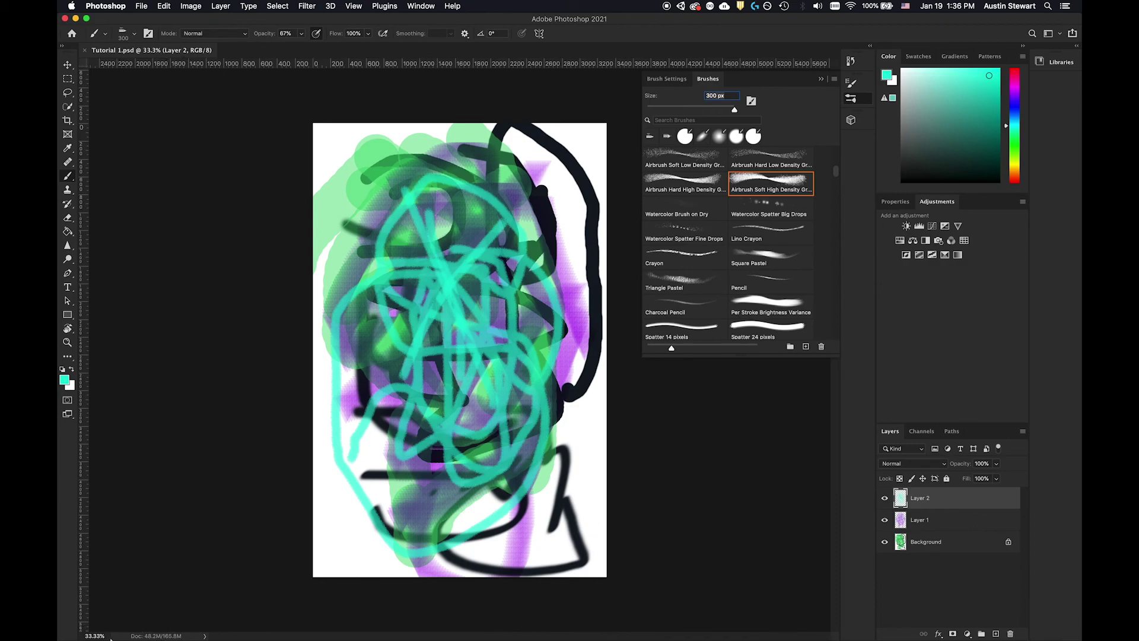
- Save a JPEG copy as Tutorial 1.jpg in the same folder with quality 8 (High) and the Baseline ("Standard") option
{"action": "mouse_move", "coordinate": [116, 638]}
{"action": "left_click", "coordinate": [163, 6]}
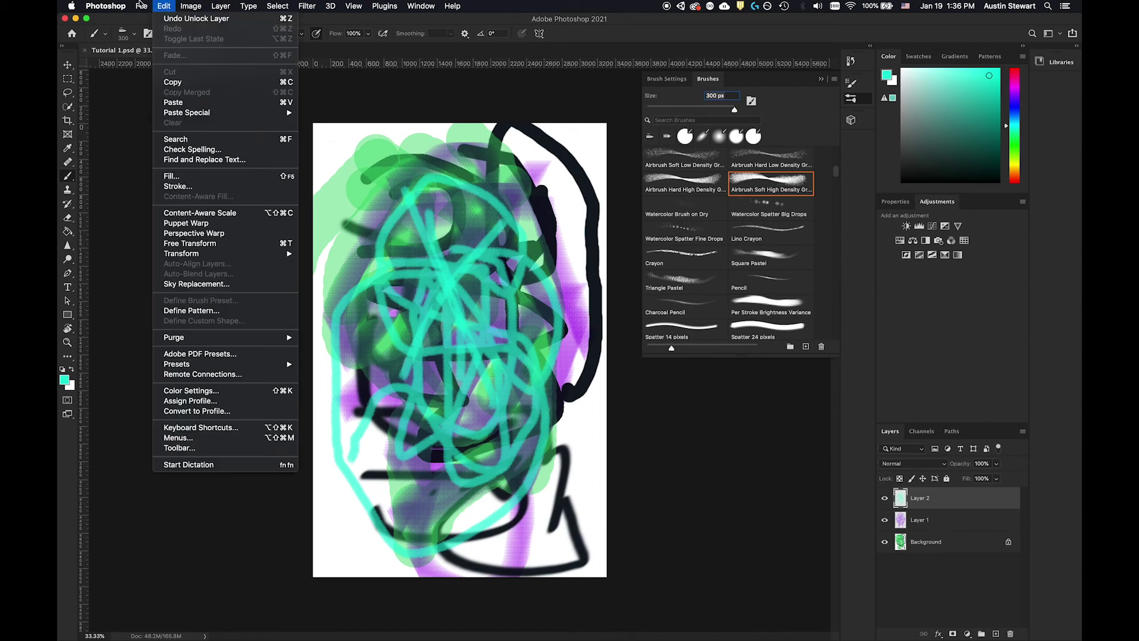
{"action": "mouse_move", "coordinate": [143, 6]}
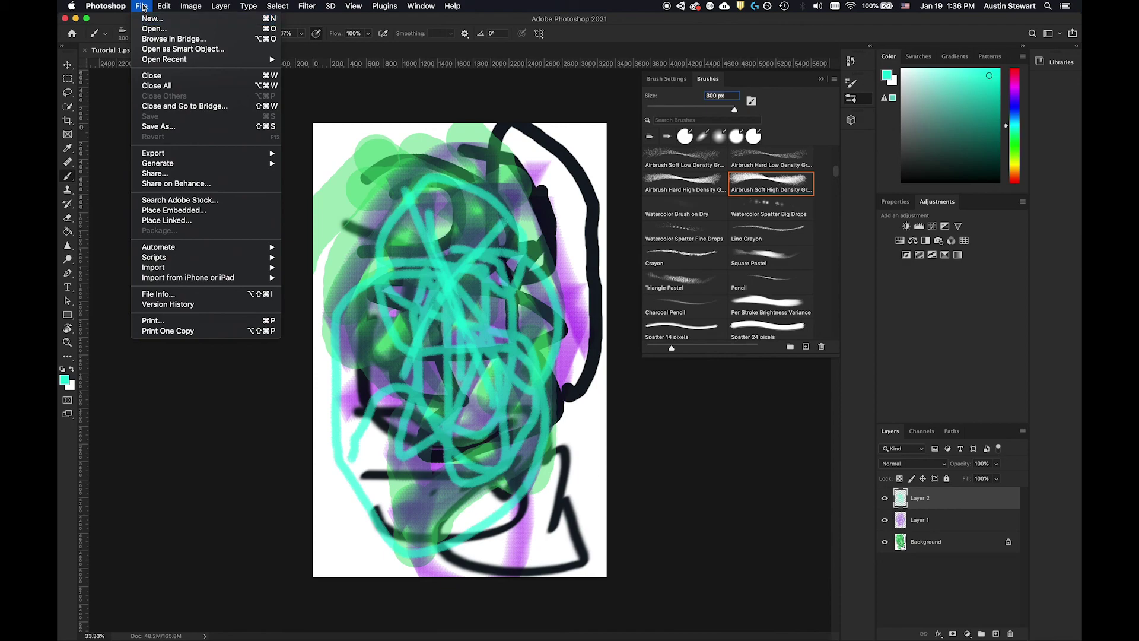
{"action": "left_click", "coordinate": [159, 127]}
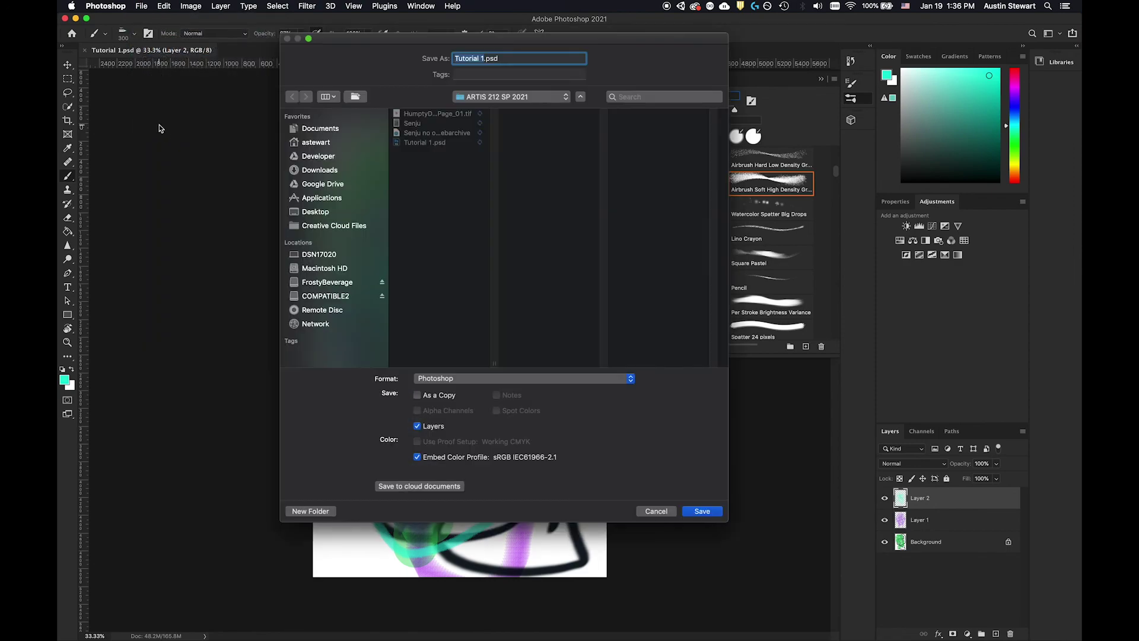
{"action": "left_click", "coordinate": [493, 379]}
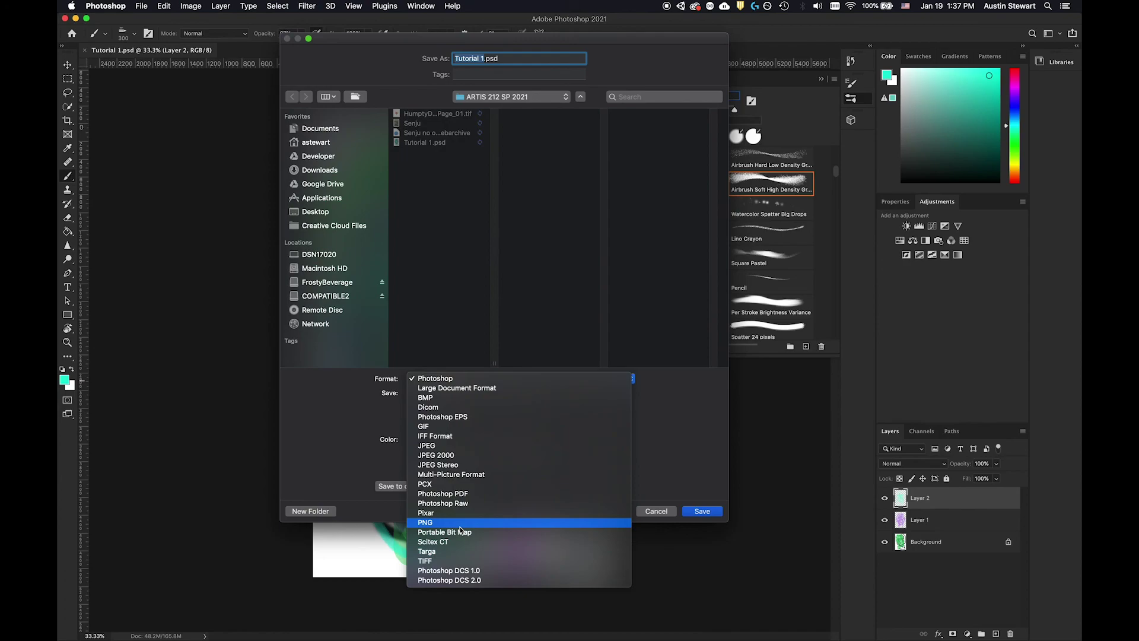
{"action": "left_click", "coordinate": [423, 446]}
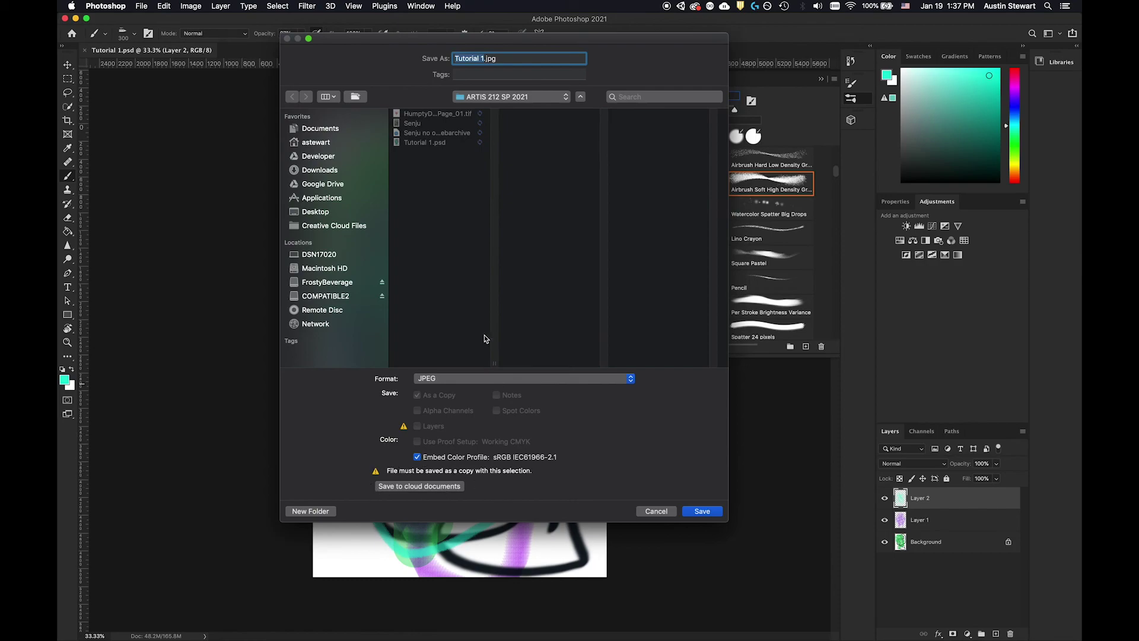
{"action": "left_click", "coordinate": [483, 58]}
{"action": "left_click", "coordinate": [702, 511]}
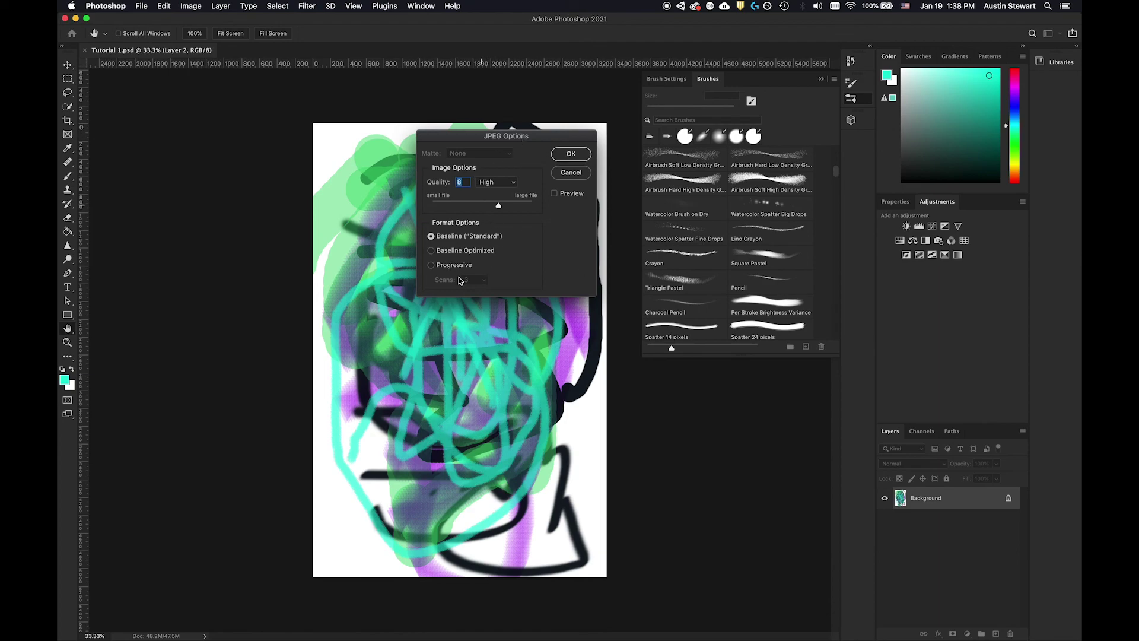
{"action": "left_click", "coordinate": [562, 152]}
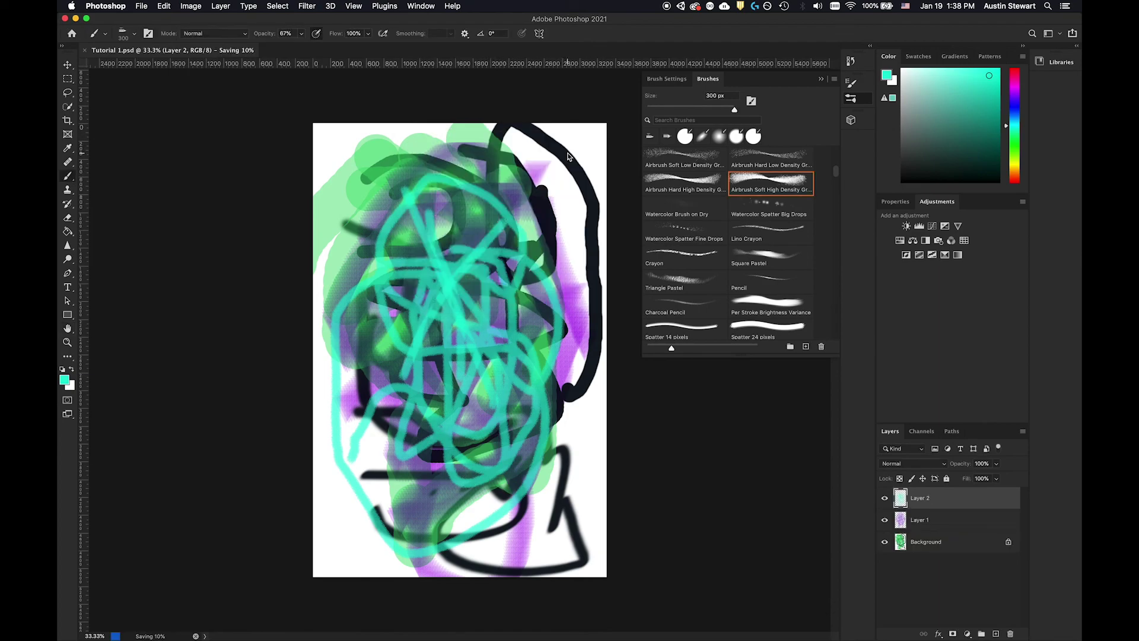